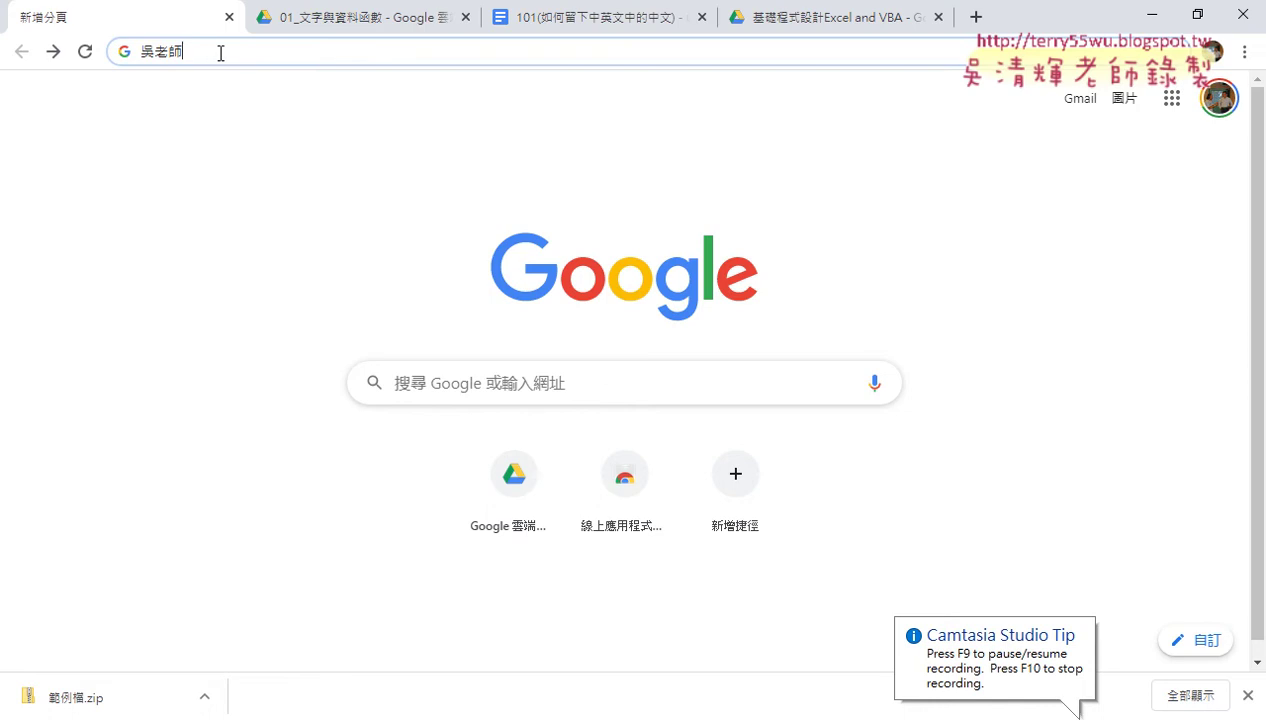
# Step: Search for the teacher's tutorial blog and open it in Blogger
pyautogui.press('Return')
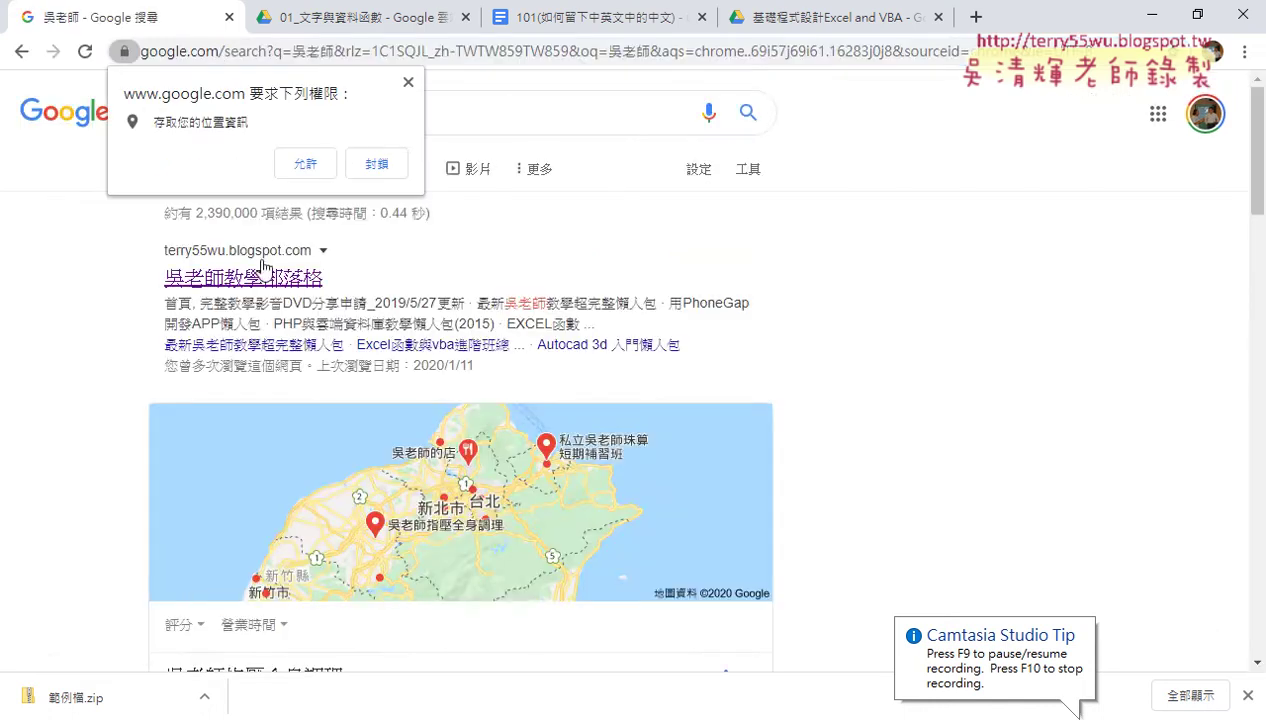
pyautogui.click(330, 289)
pyautogui.scroll(-4, 387, 294)
pyautogui.scroll(-4, 450, 310)
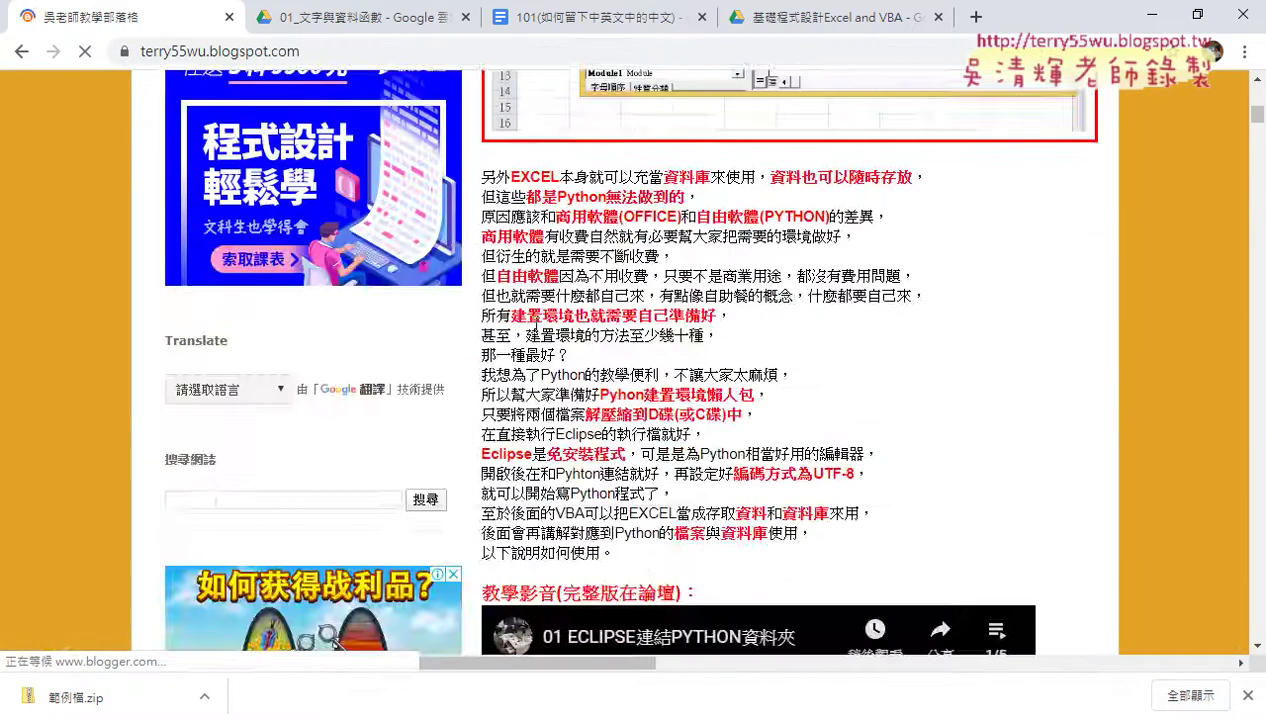
pyautogui.scroll(-5, 523, 333)
pyautogui.scroll(-4, 523, 333)
pyautogui.scroll(-4, 523, 333)
pyautogui.scroll(-2, 400, 320)
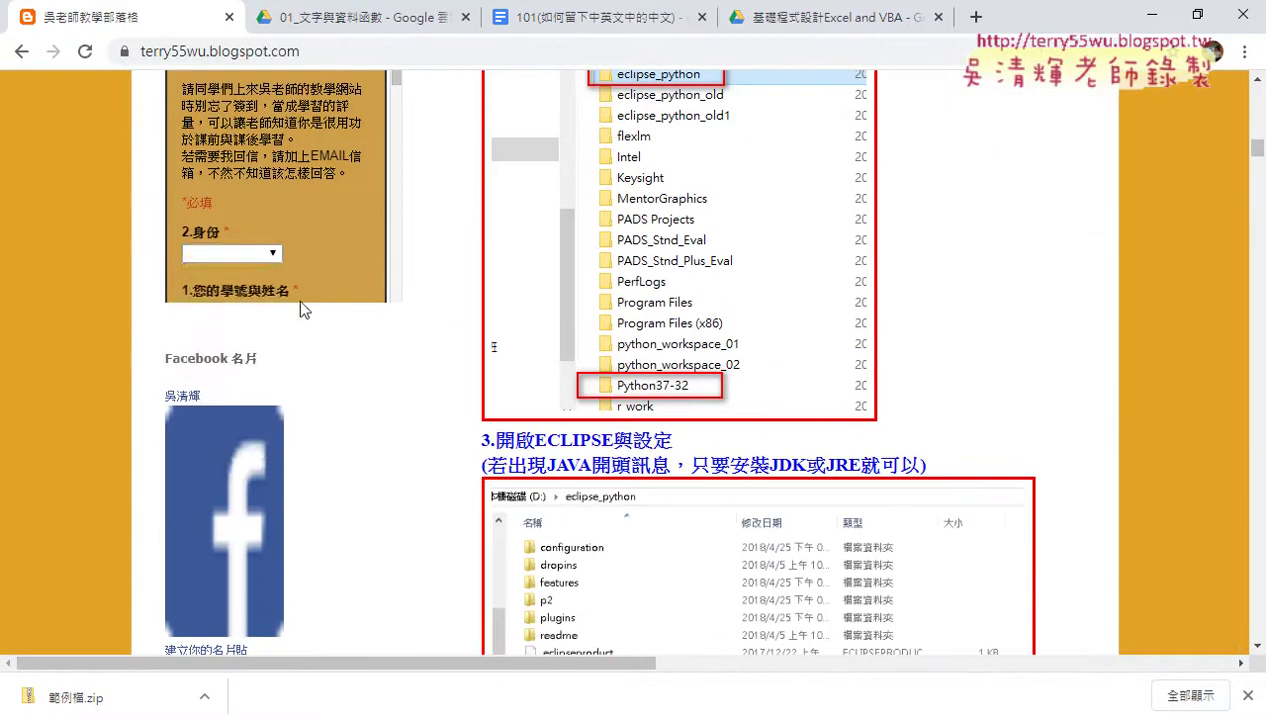
# Step: Set the sign-in form's 身份 identity to 元智大學學生
pyautogui.click(232, 253)
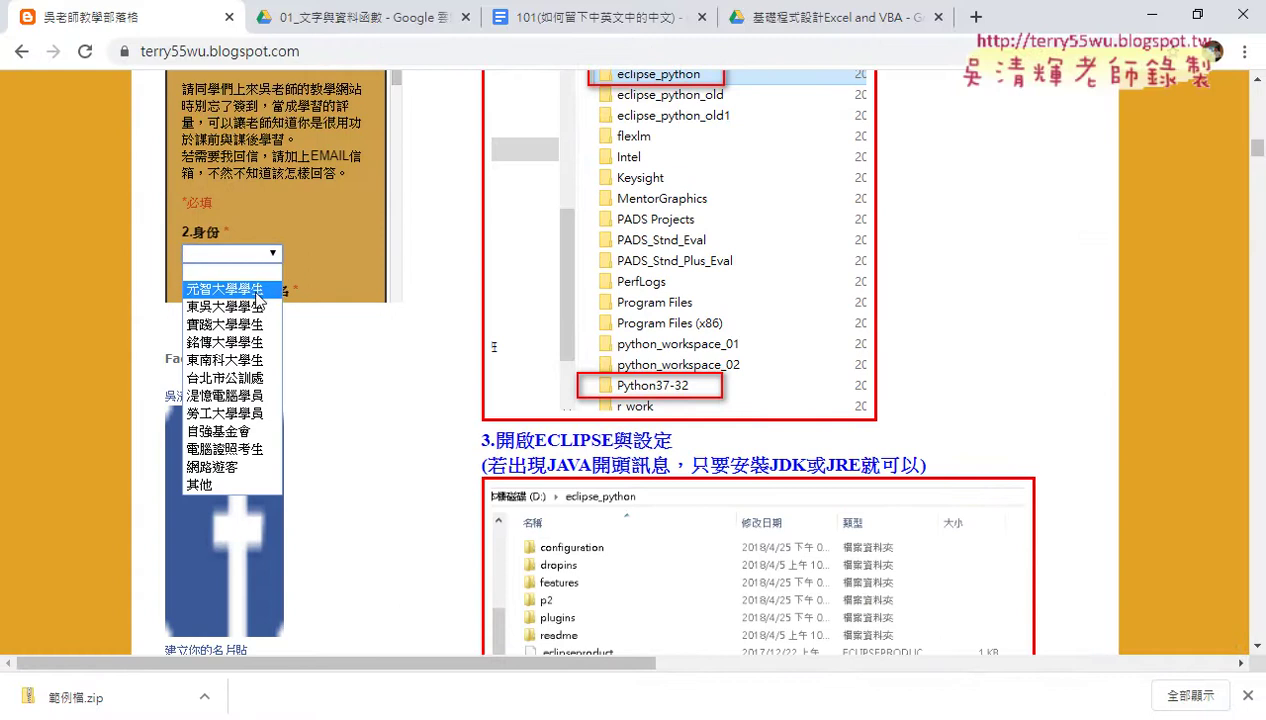
pyautogui.click(258, 293)
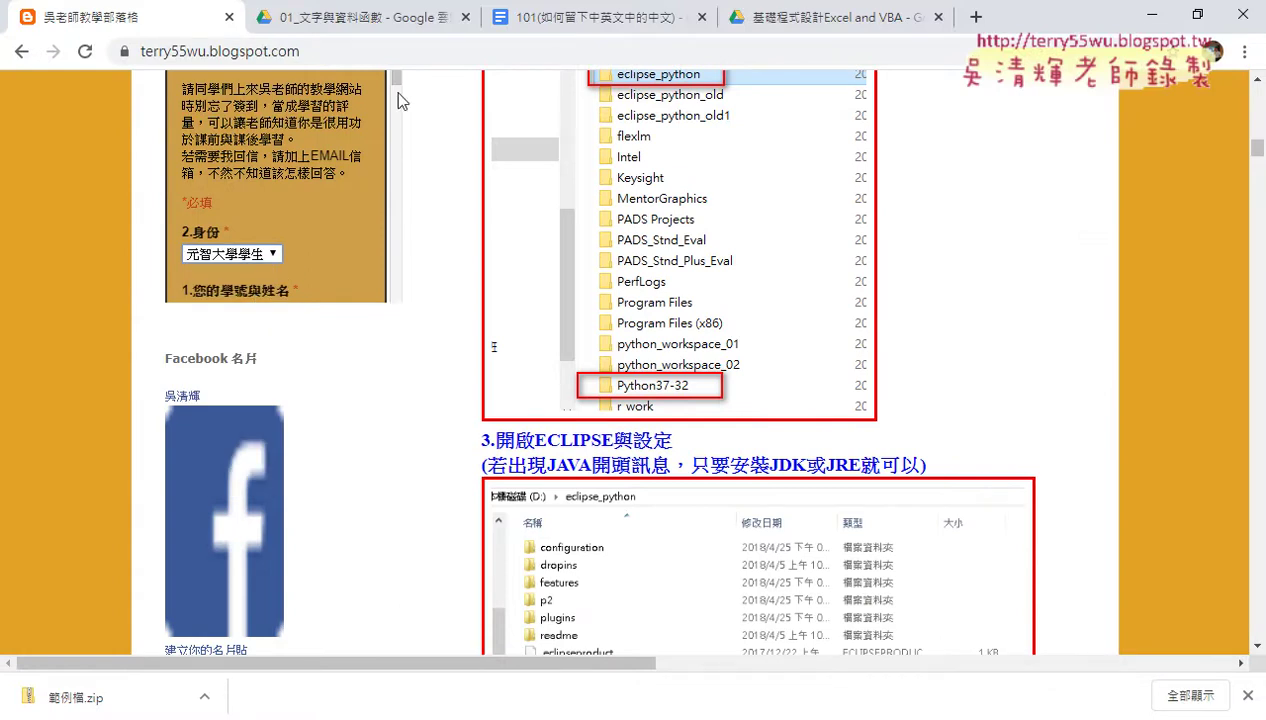
pyautogui.scroll(-2, 397, 95)
pyautogui.moveTo(403, 103); pyautogui.dragTo(404, 124)
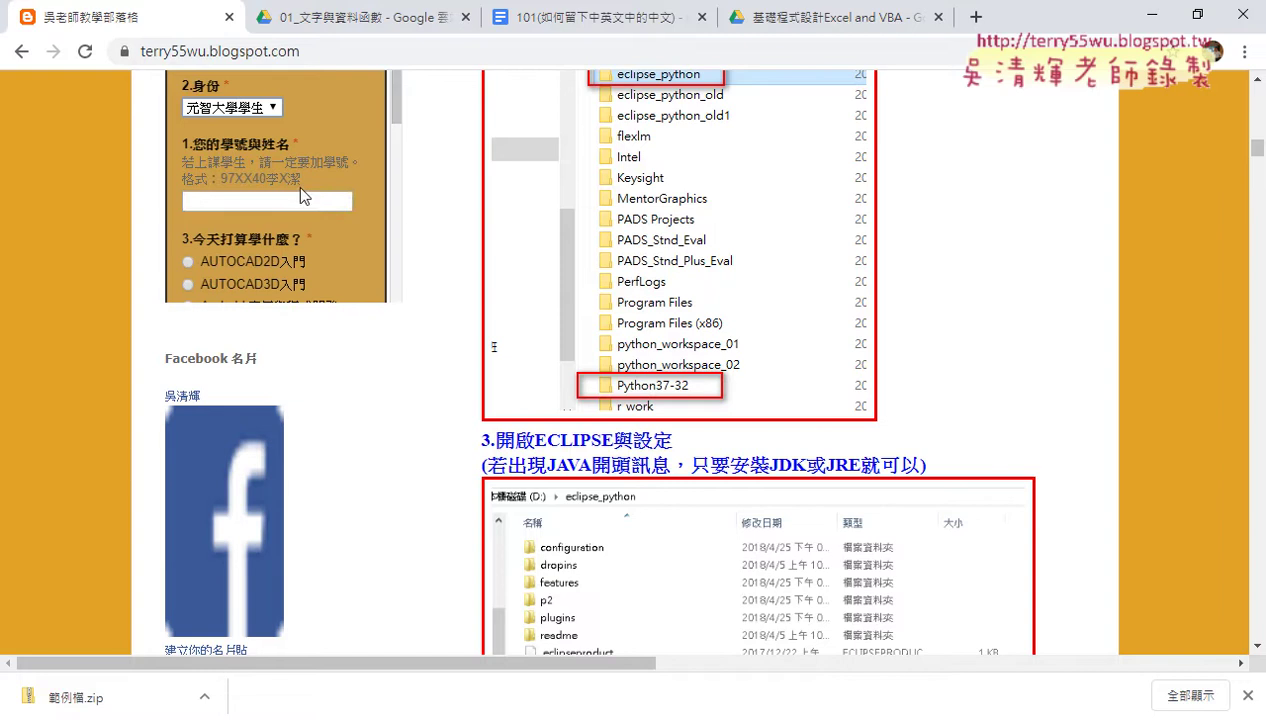
pyautogui.click(323, 198)
# Step: Read through the Python environment post, then return to the 01_文字與資料函數 Drive folder
pyautogui.scroll(-3, 323, 198)
pyautogui.scroll(-2, 323, 198)
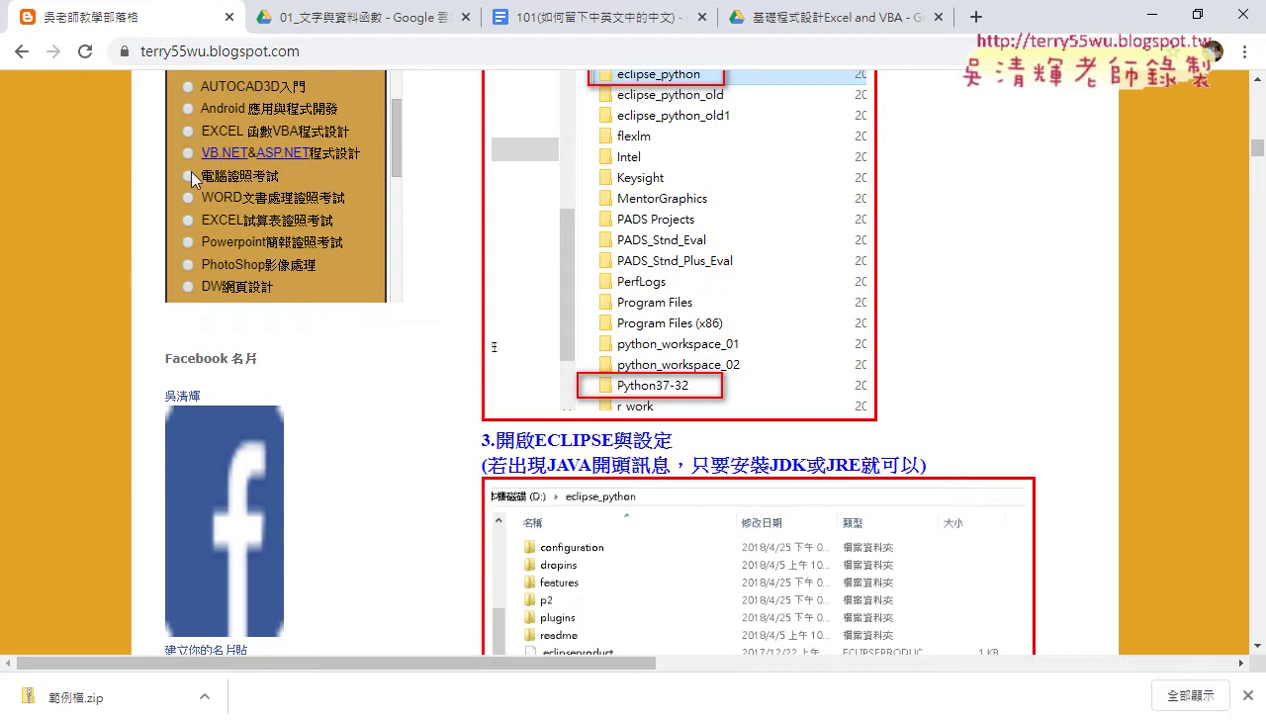
pyautogui.scroll(1, 187, 130)
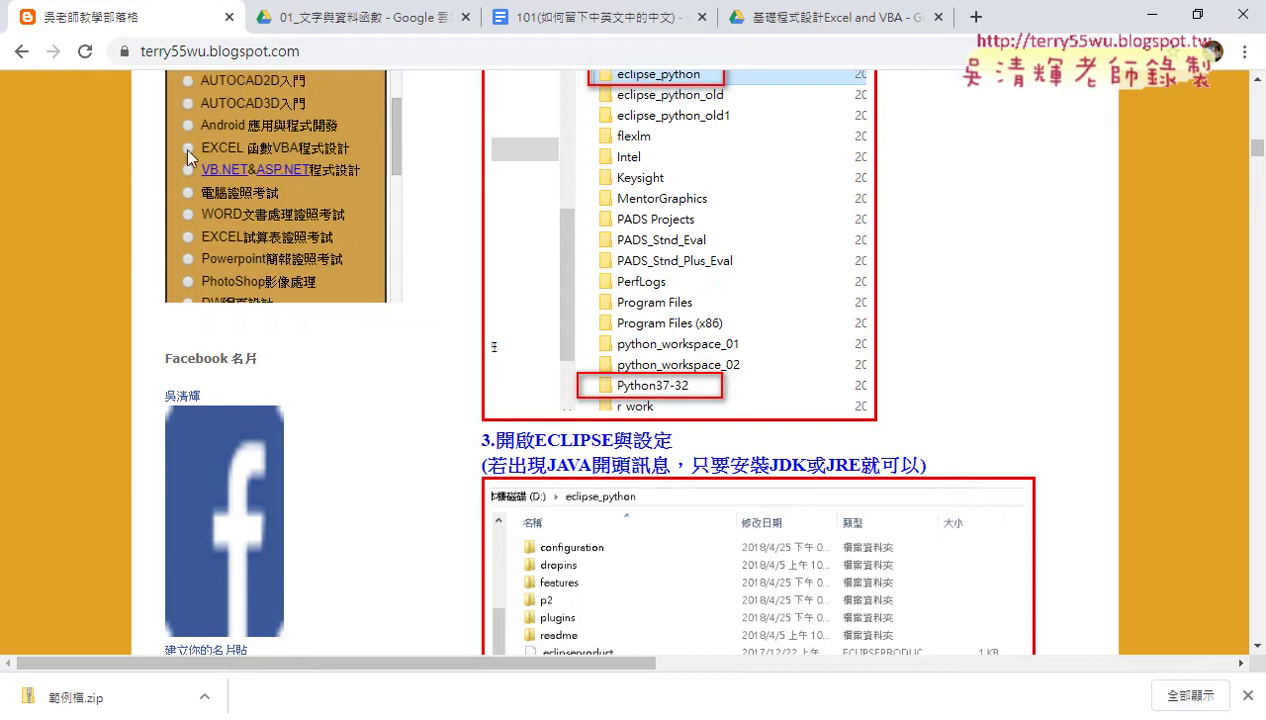
pyautogui.scroll(-5, 340, 172)
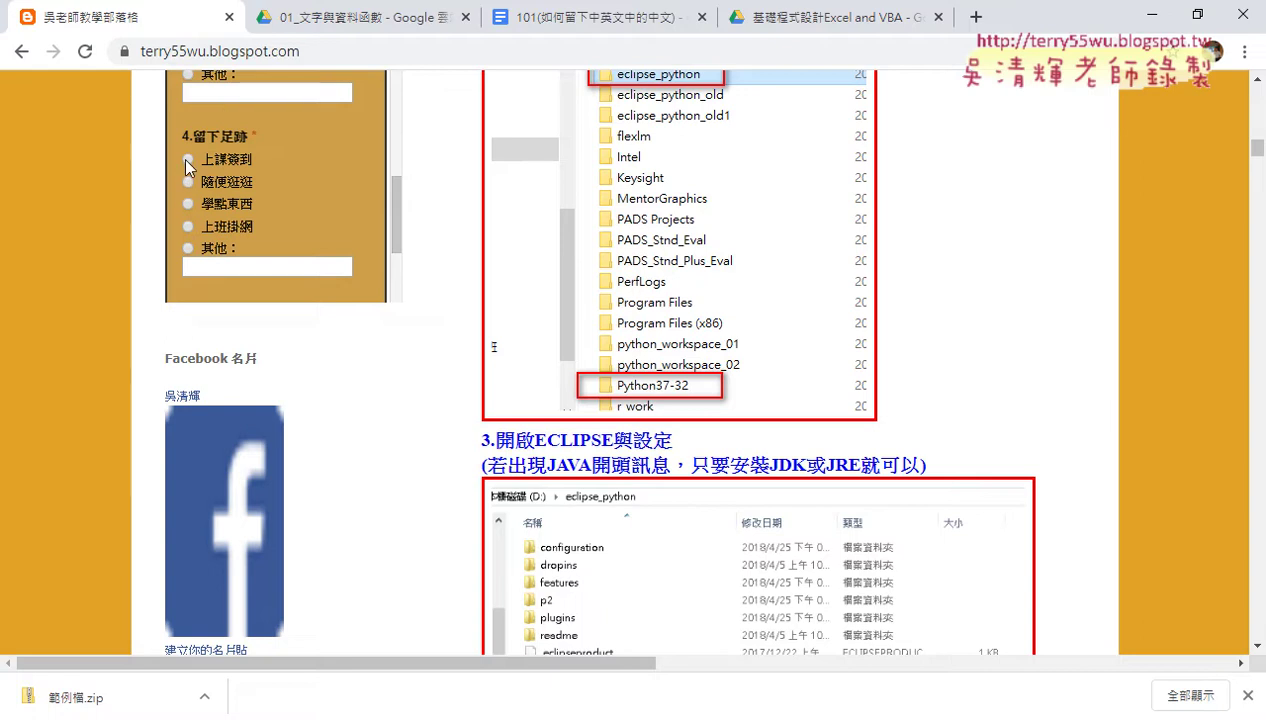
pyautogui.scroll(-3, 249, 263)
pyautogui.scroll(-1, 249, 263)
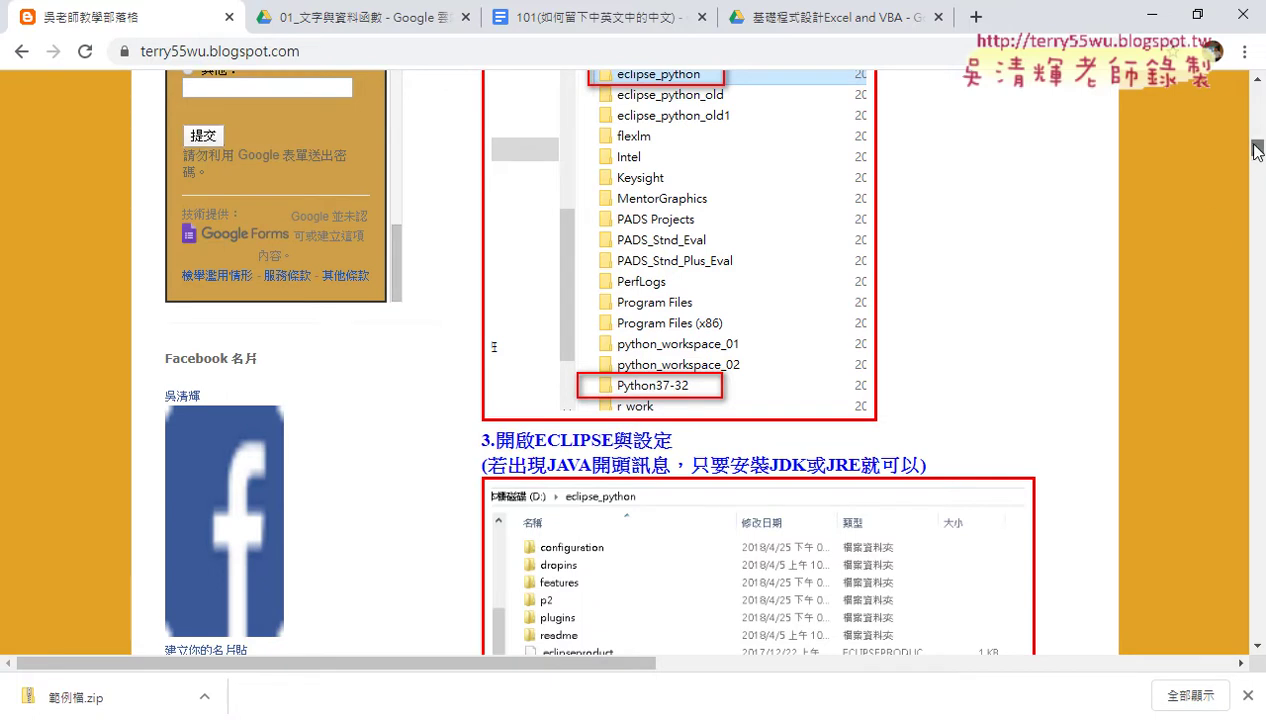
pyautogui.moveTo(1243, 148); pyautogui.dragTo(1243, 92)
pyautogui.scroll(-1, 901, 375)
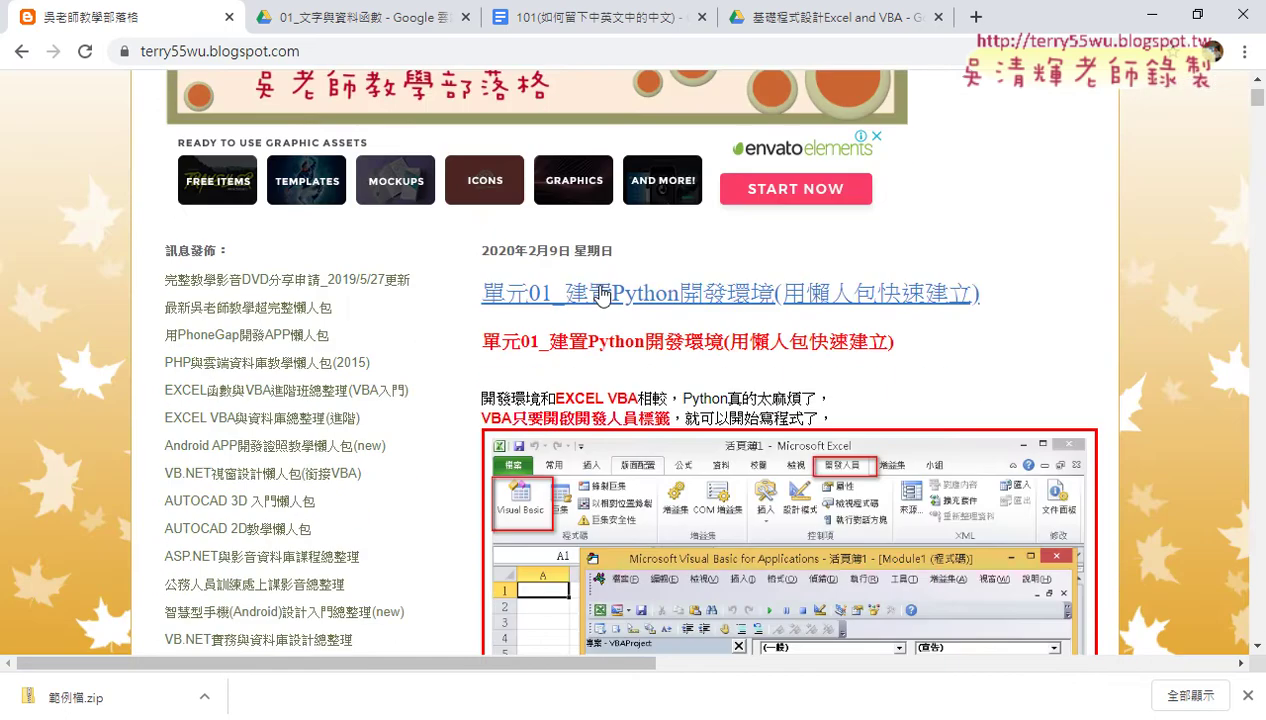
pyautogui.scroll(-1, 903, 343)
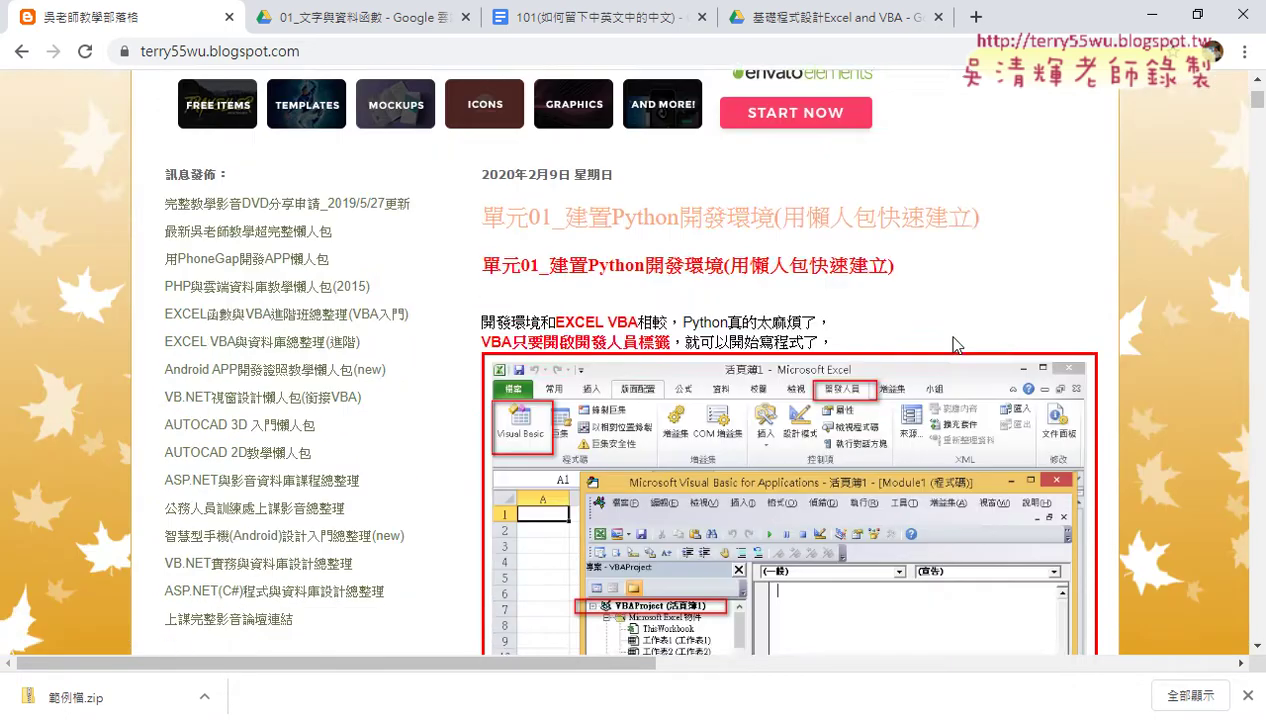
pyautogui.scroll(-1, 1020, 360)
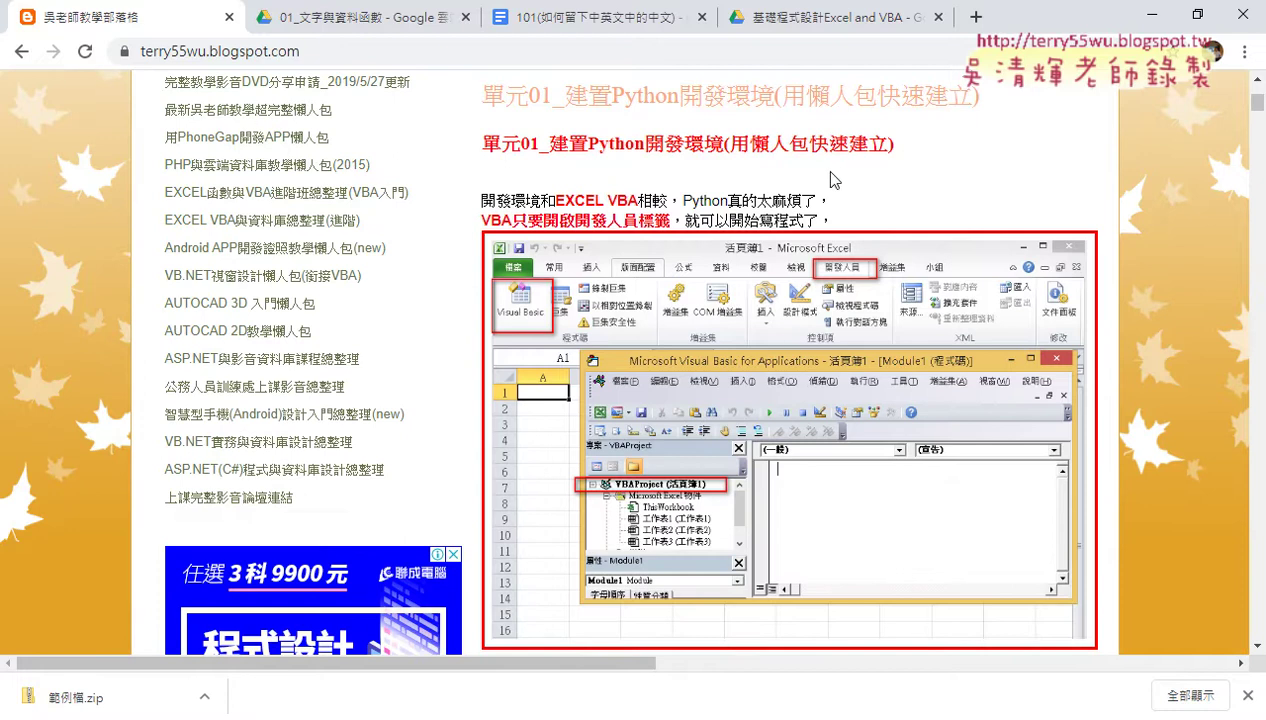
pyautogui.click(380, 17)
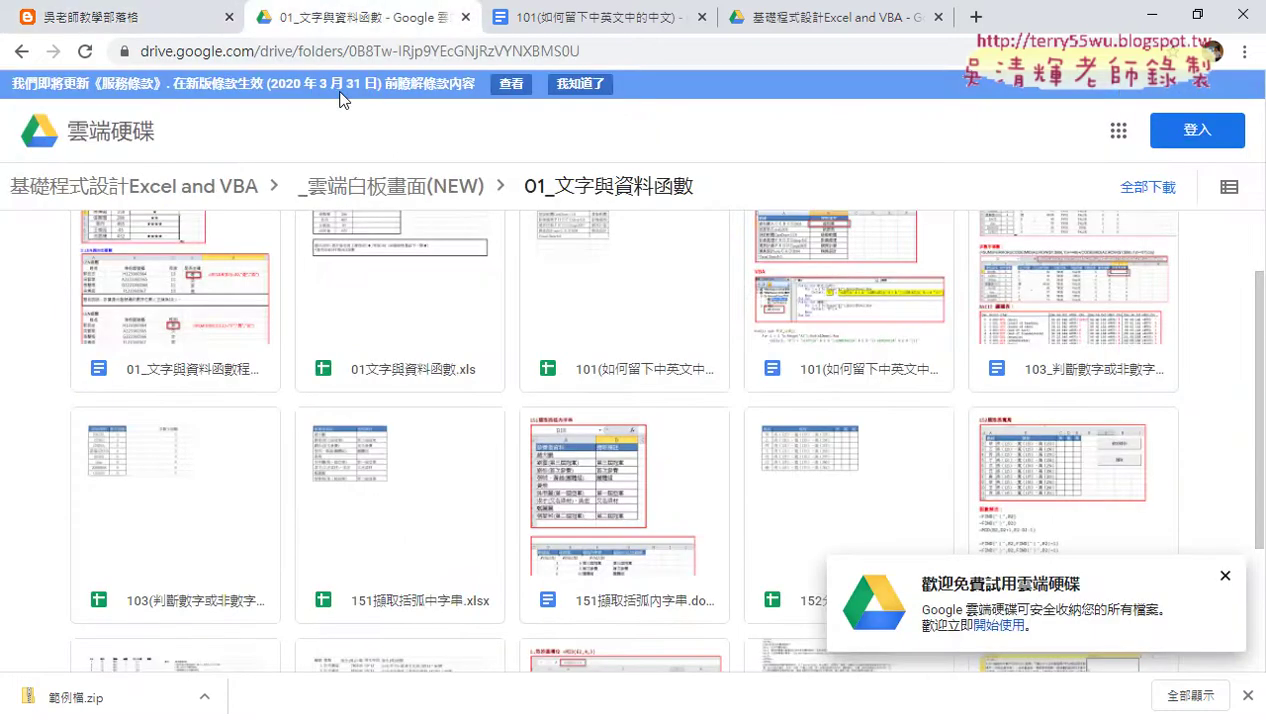
# Step: Go to the course folder through the short link gg.gg/excel2vba
pyautogui.click(338, 58)
pyautogui.write('ㄐ')
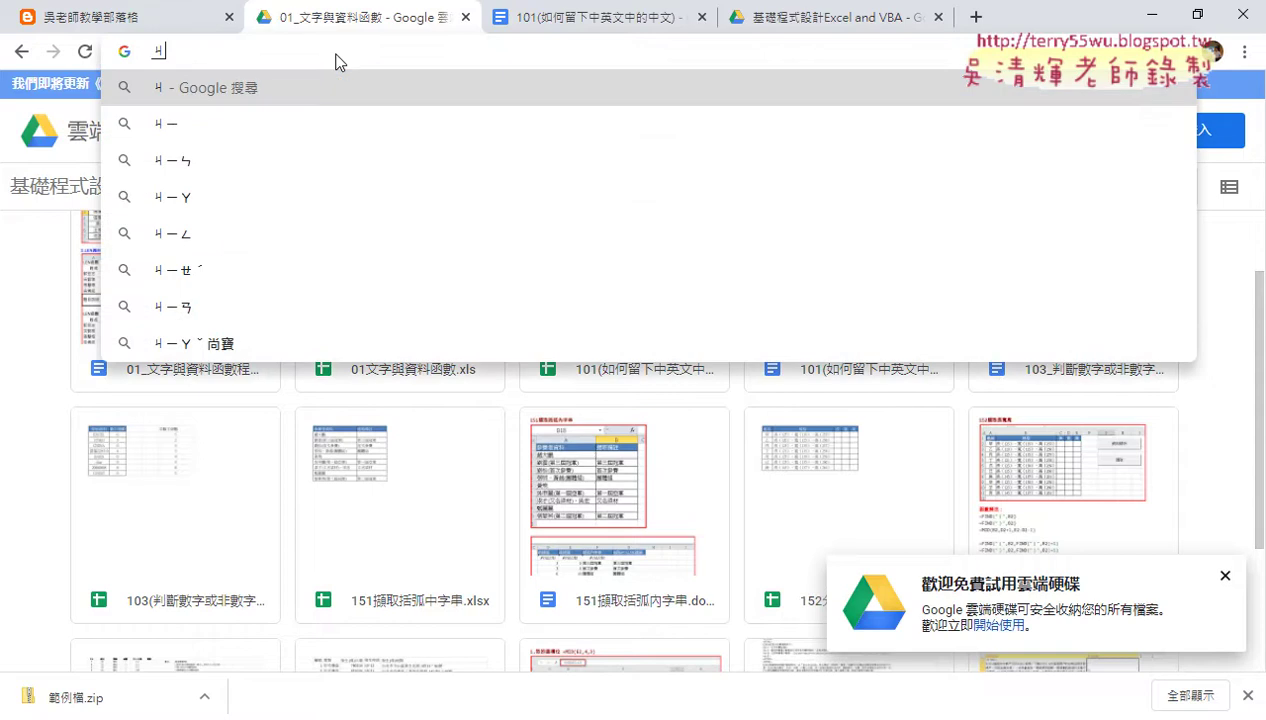
pyautogui.press('BackSpace')
pyautogui.write('g')
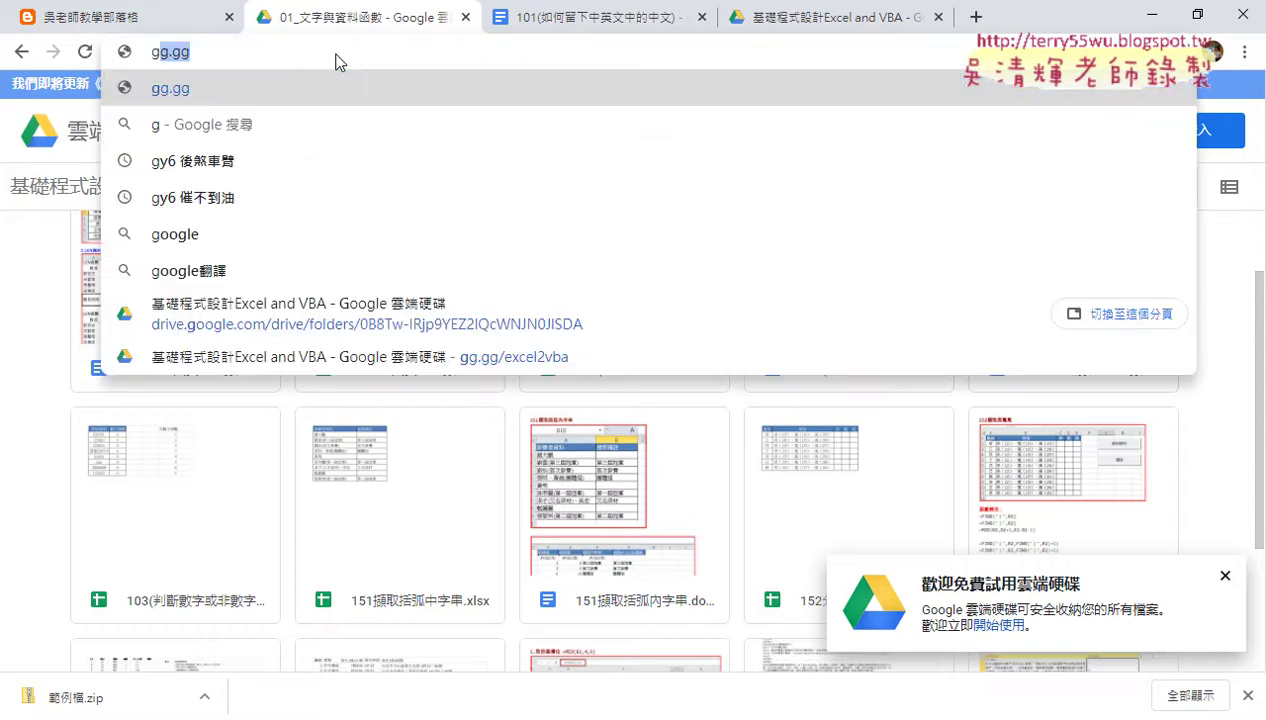
pyautogui.write('g.gg')
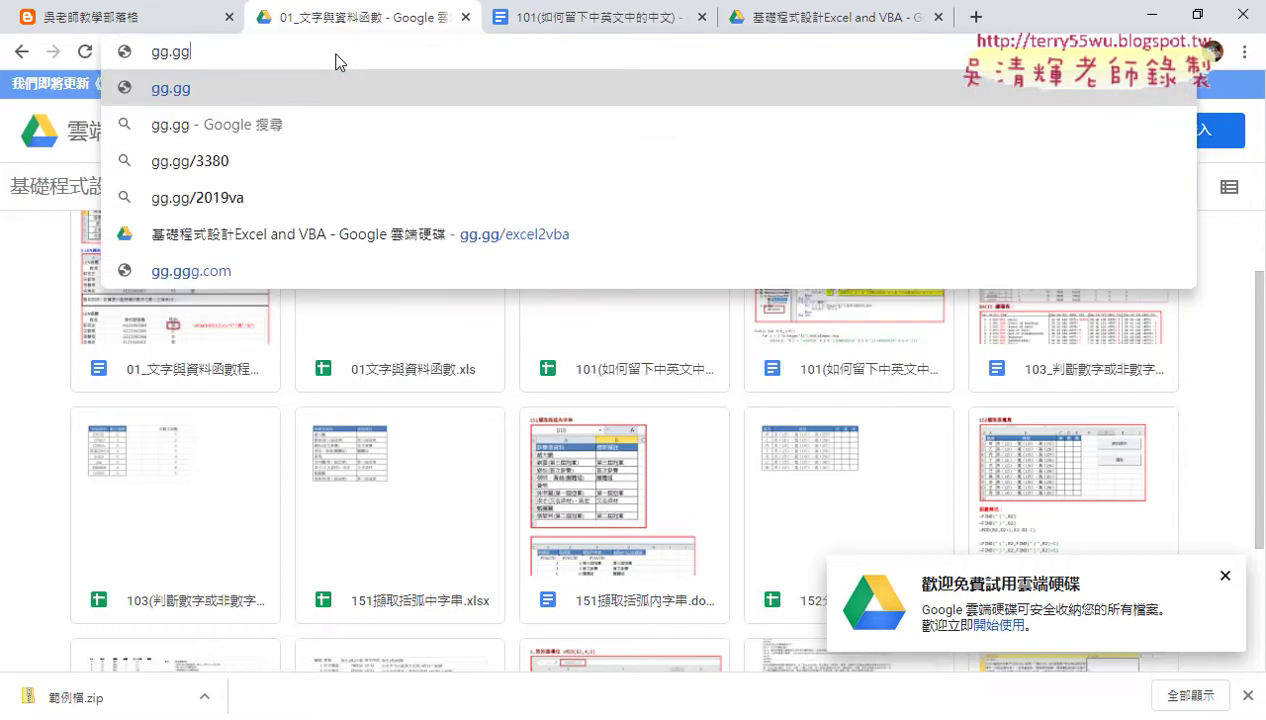
pyautogui.write('/')
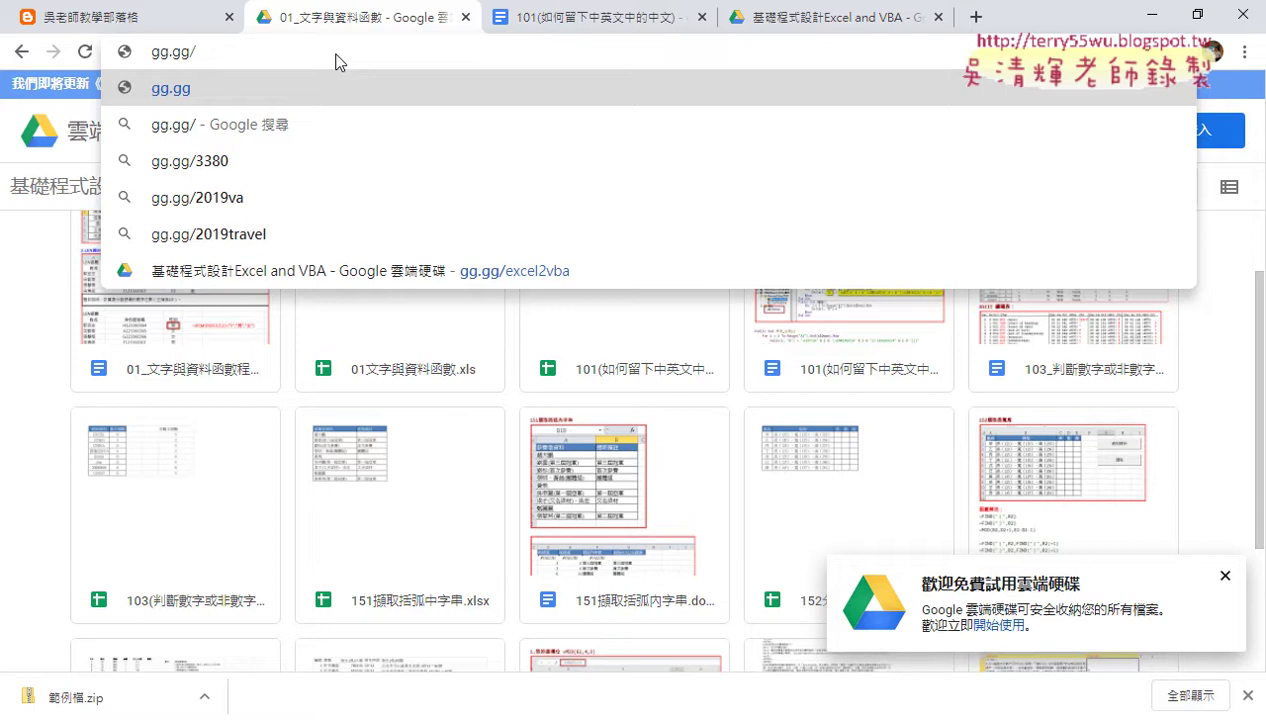
pyautogui.write('exv')
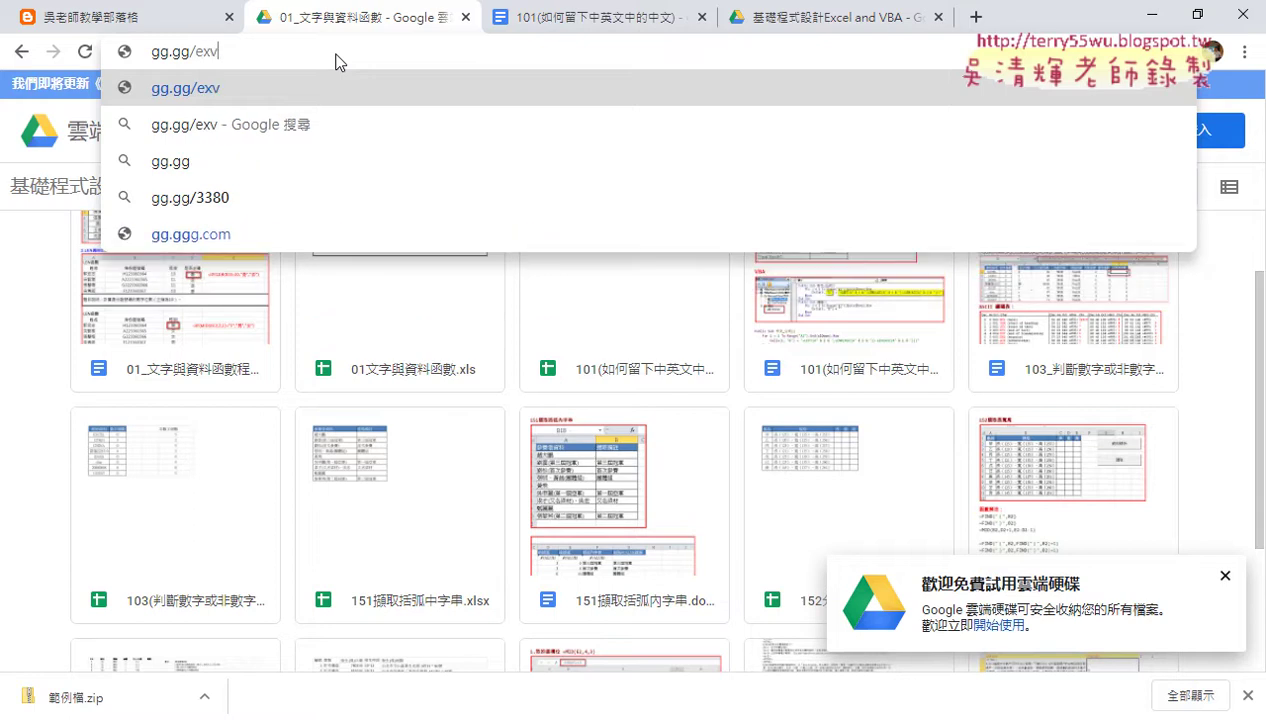
pyautogui.press('BackSpace')
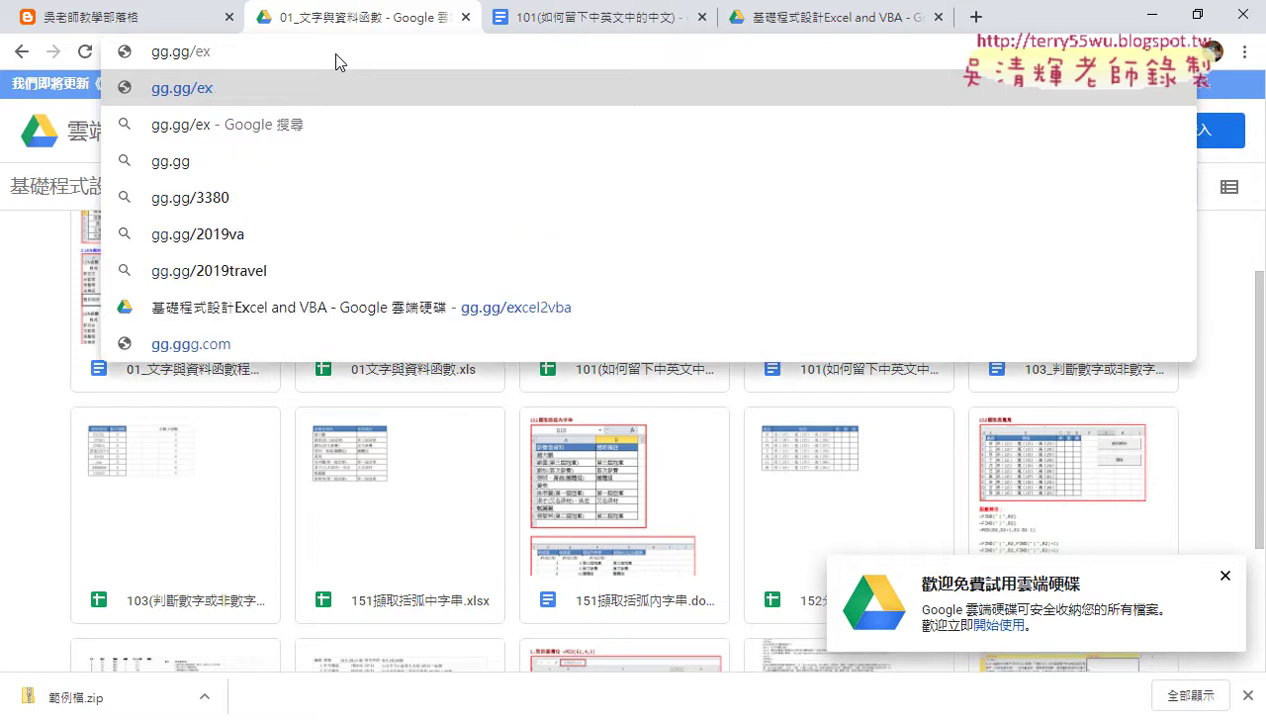
pyautogui.write('cel')
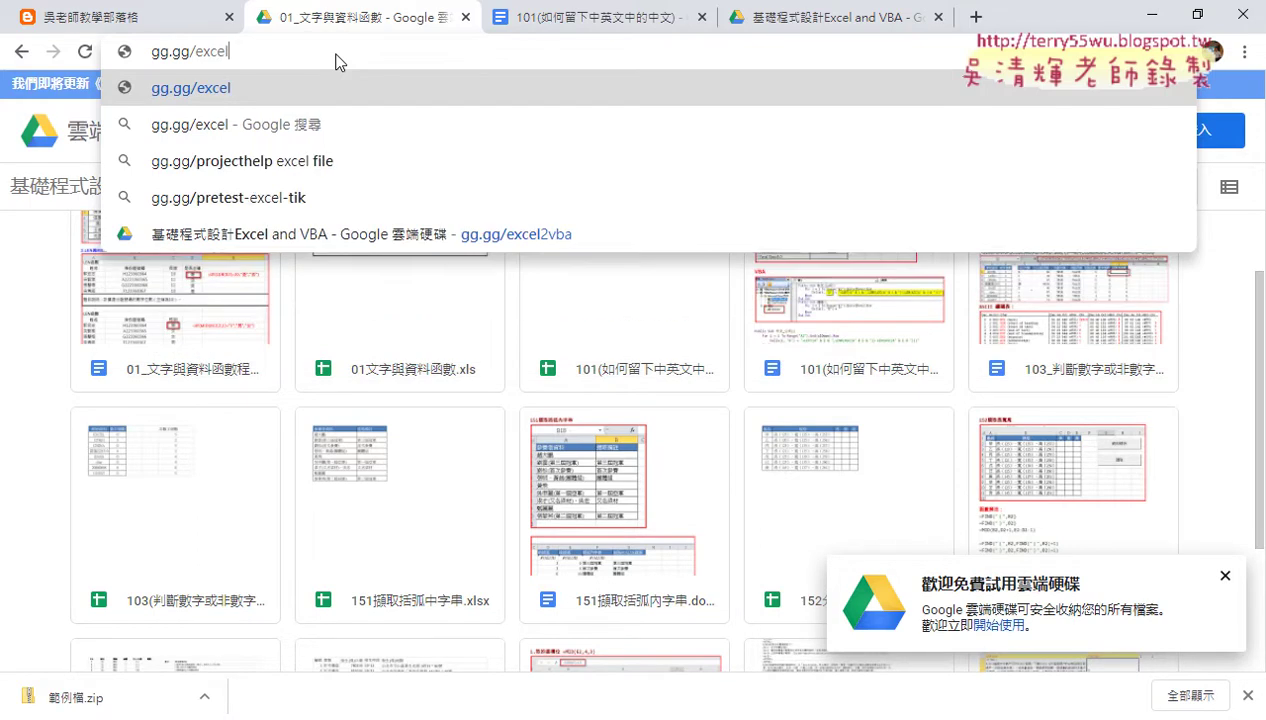
pyautogui.write('2vba')
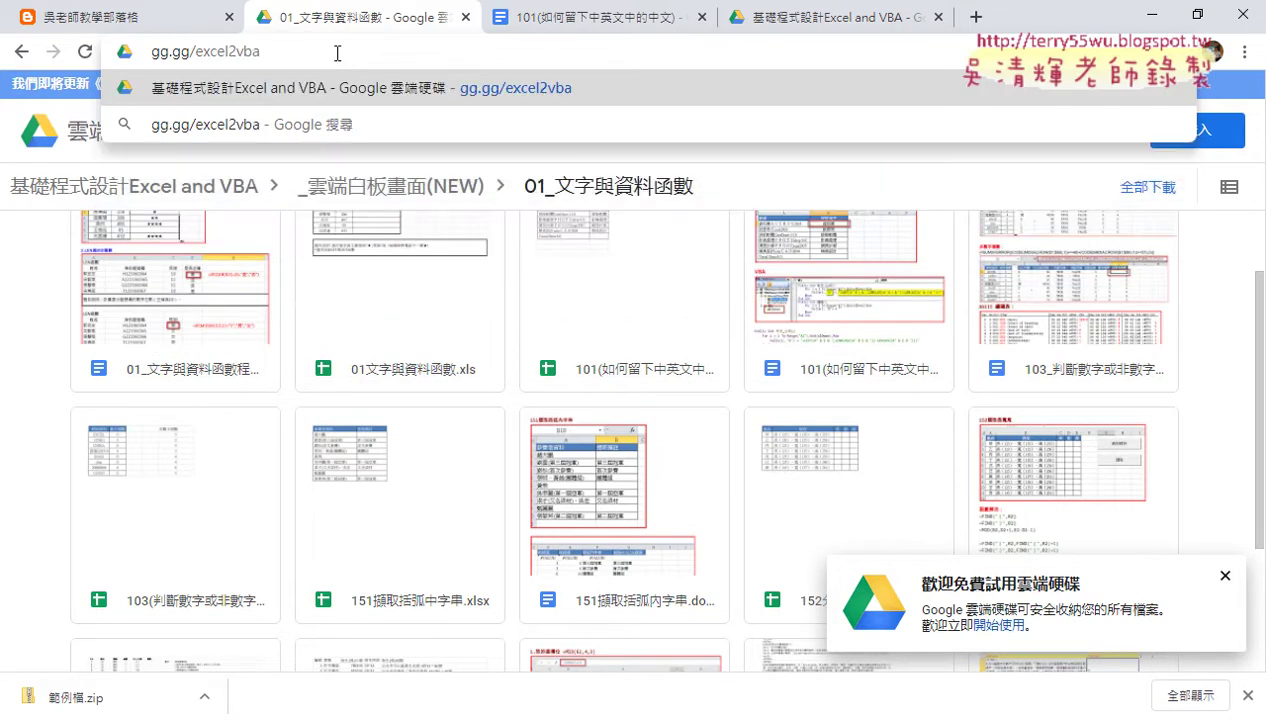
pyautogui.press('Return')
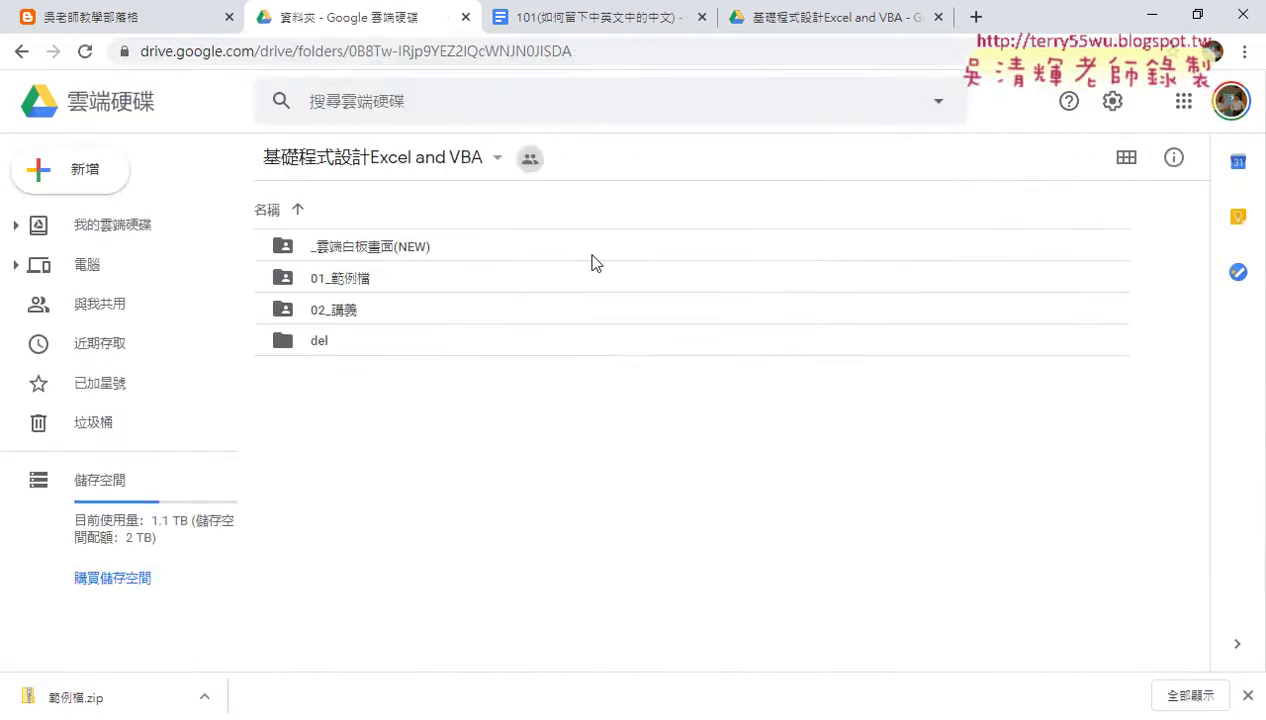
# Step: Open _雲端白板畫面(NEW), peek into 01_文字與資料函數, and go back to _雲端白板畫面(NEW)
pyautogui.click(388, 284)
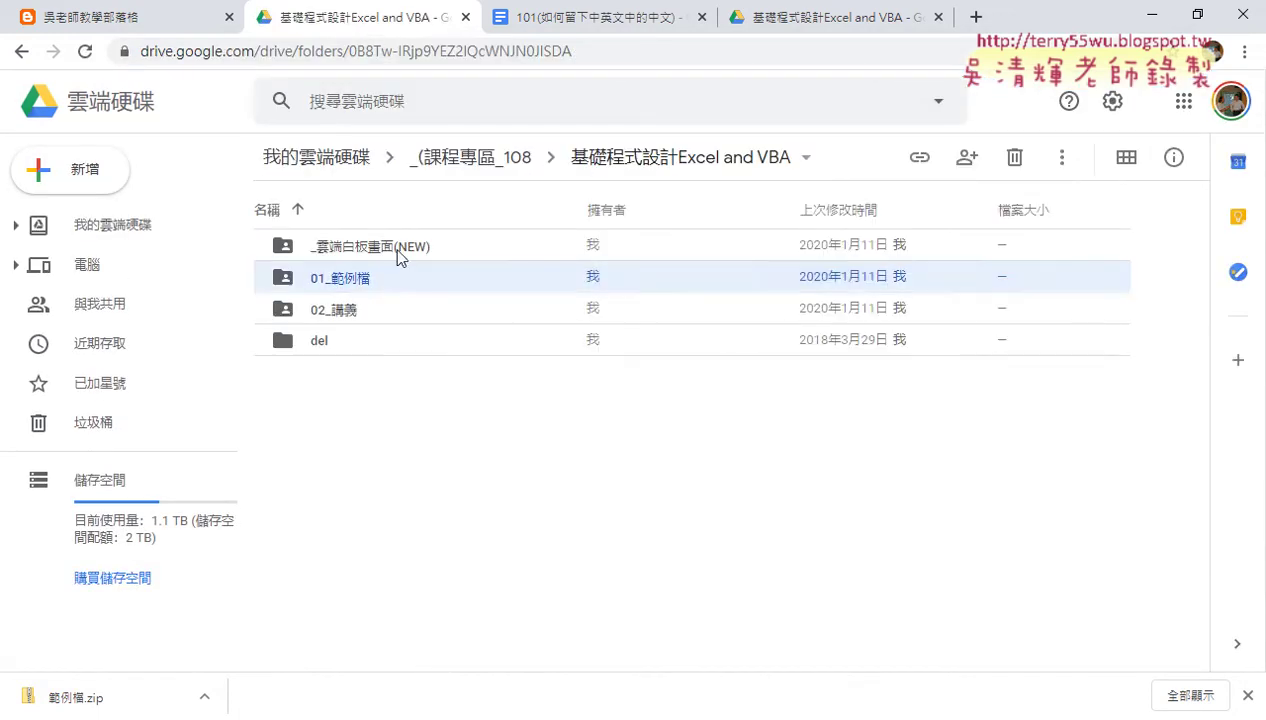
pyautogui.click(368, 311)
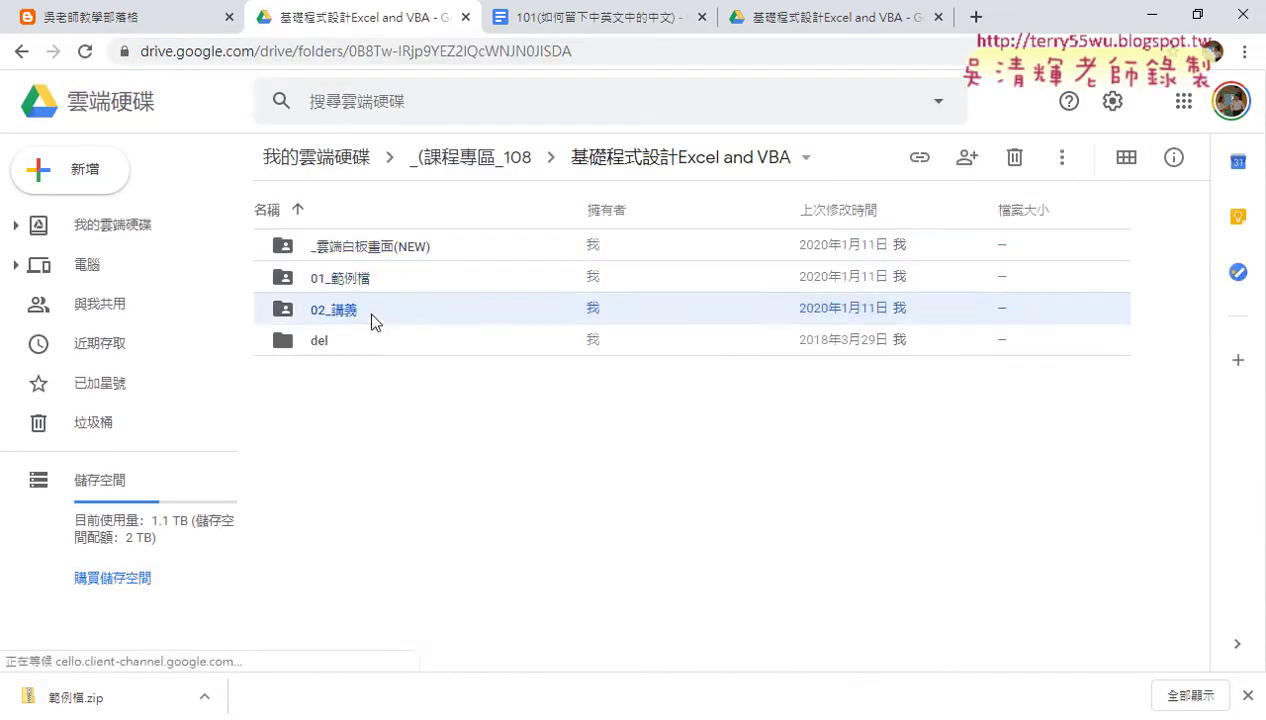
pyautogui.doubleClick(405, 250)
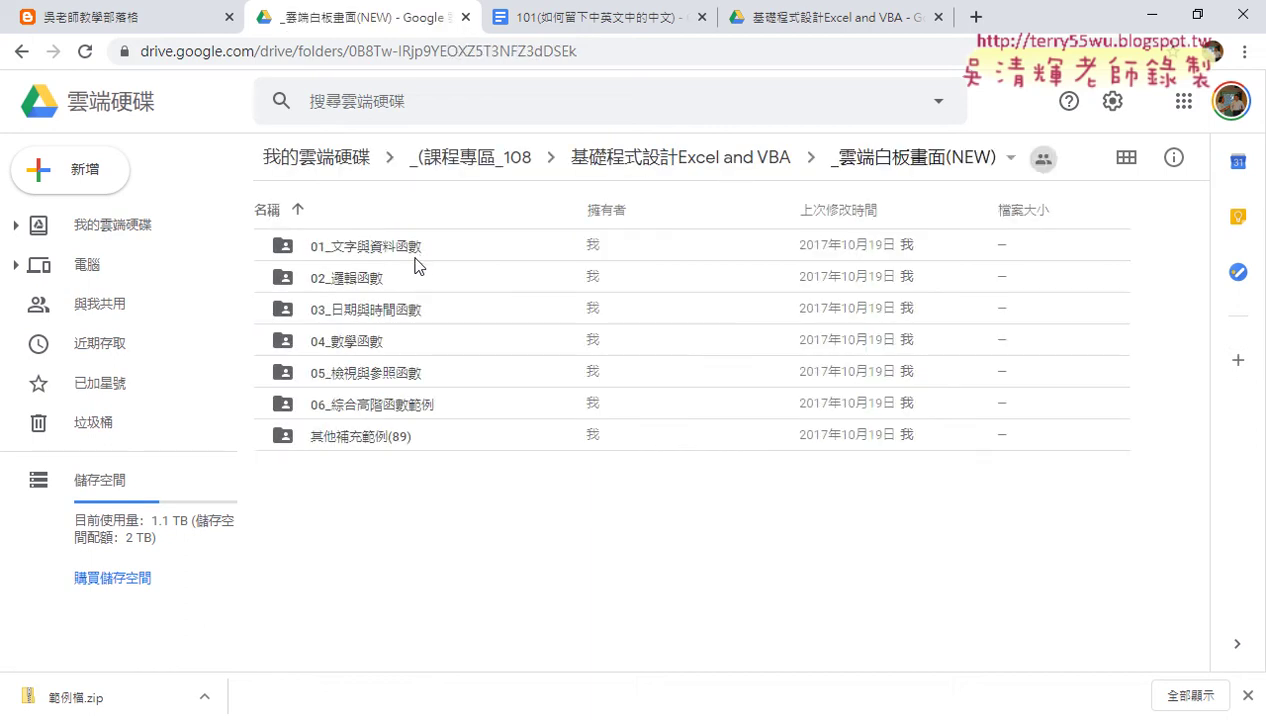
pyautogui.doubleClick(403, 259)
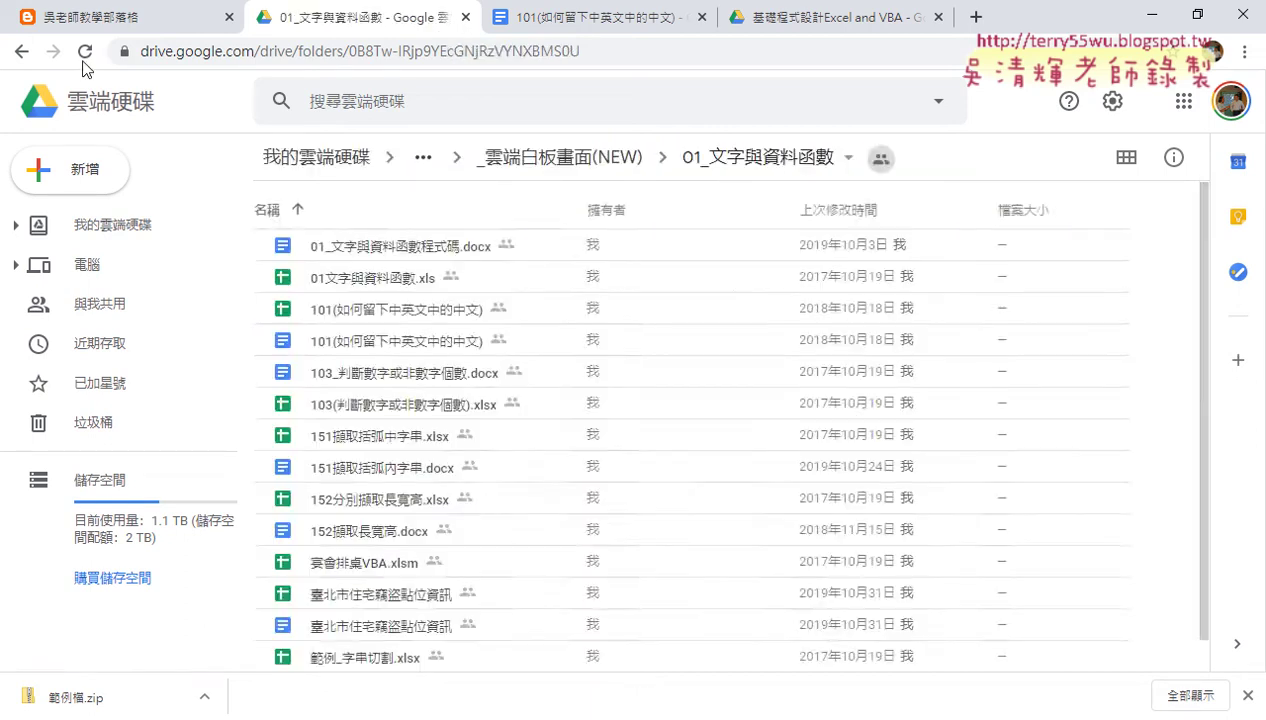
pyautogui.click(22, 51)
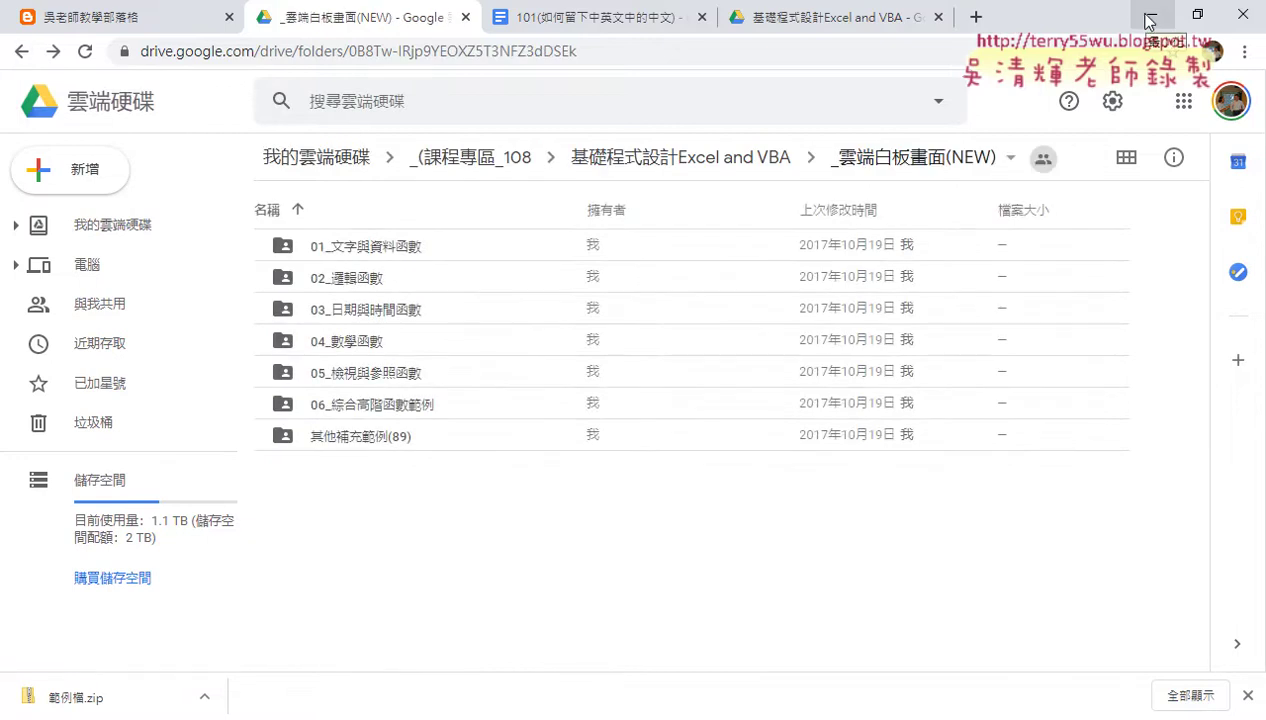
# Step: Minimize the browser and close the example-files folder to get back to the Excel sheet
pyautogui.click(1150, 21)
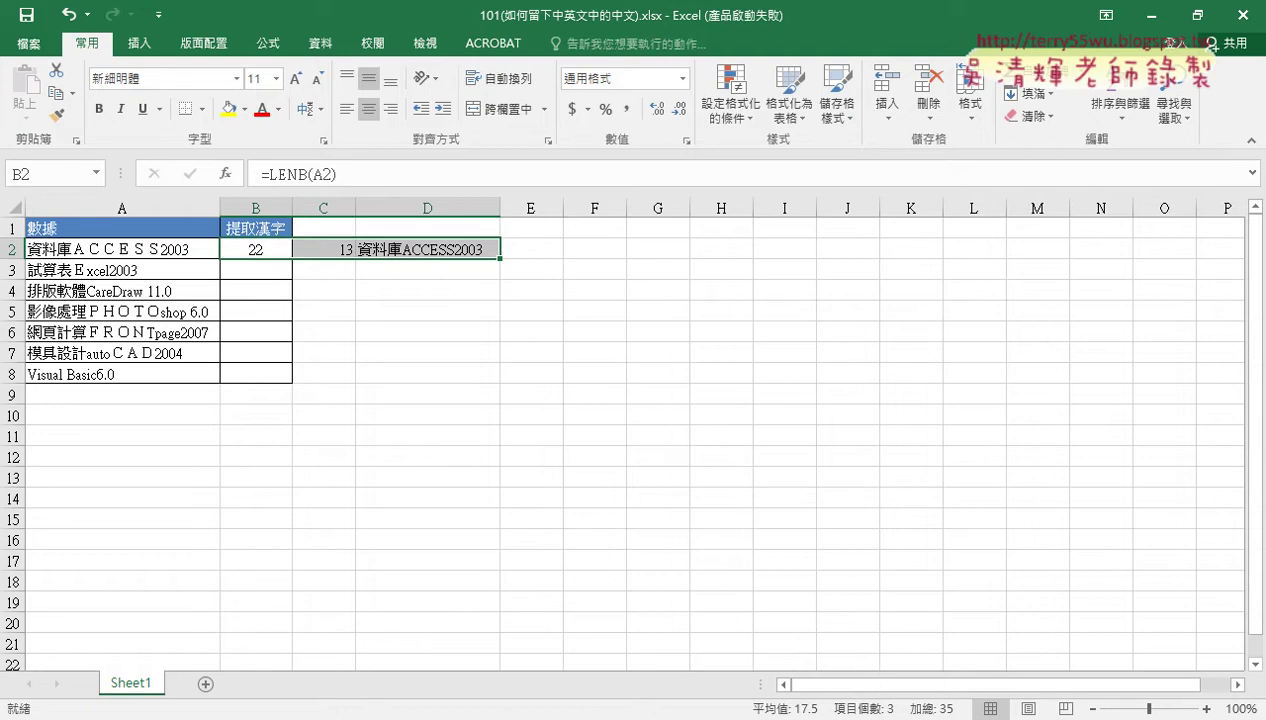
pyautogui.click(482, 665)
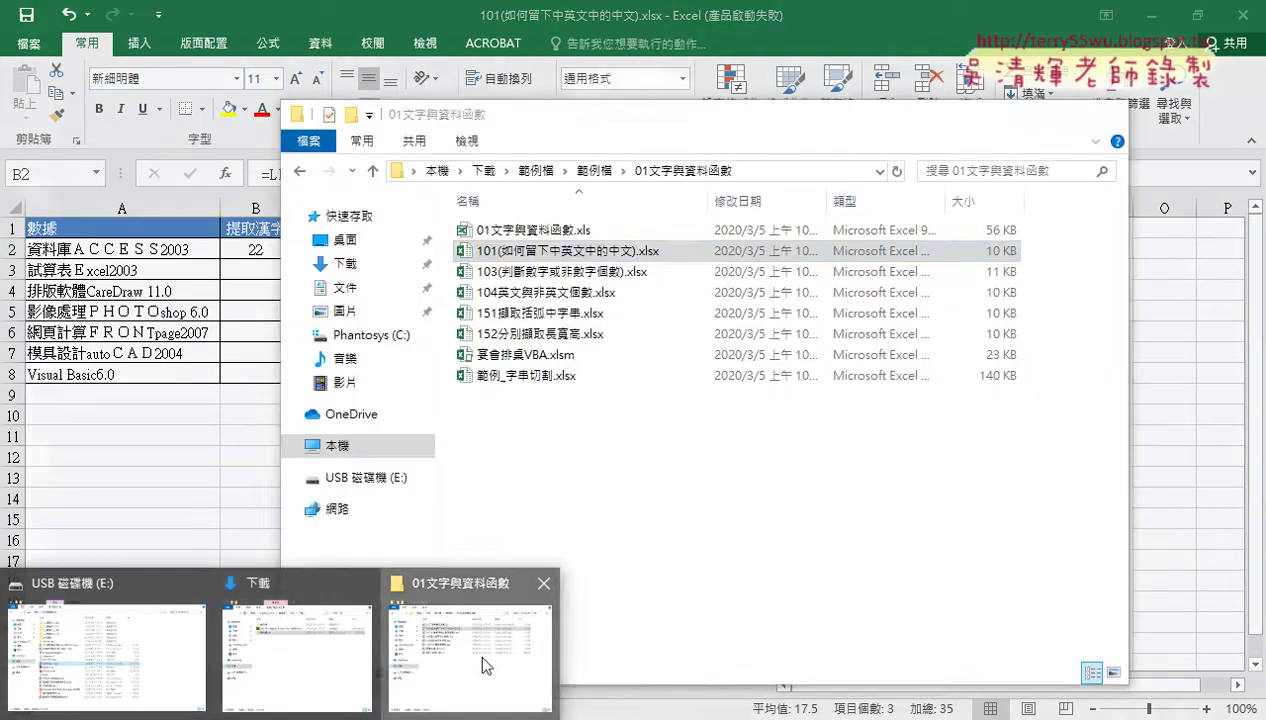
pyautogui.click(482, 665)
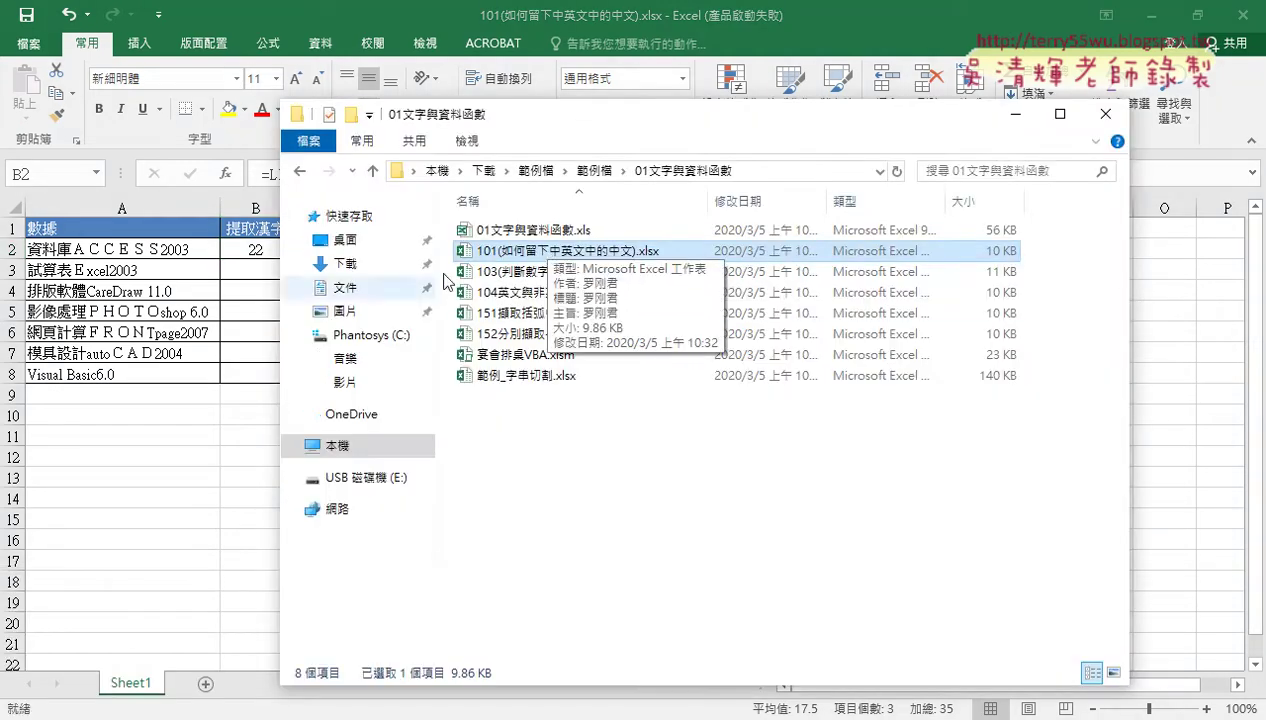
pyautogui.click(252, 245)
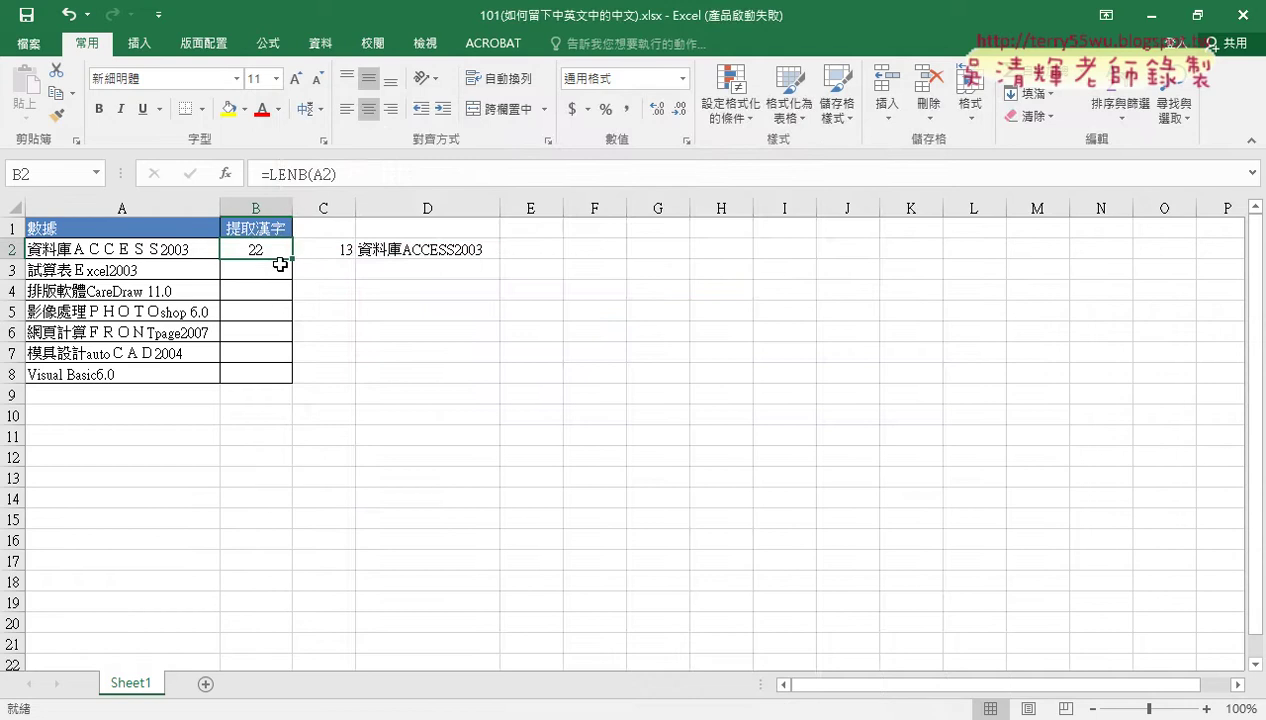
# Step: Delete the old test results in B2:D2 and reselect the mixed string in A2
pyautogui.moveTo(255, 249); pyautogui.dragTo(454, 245)
pyautogui.press('Delete')
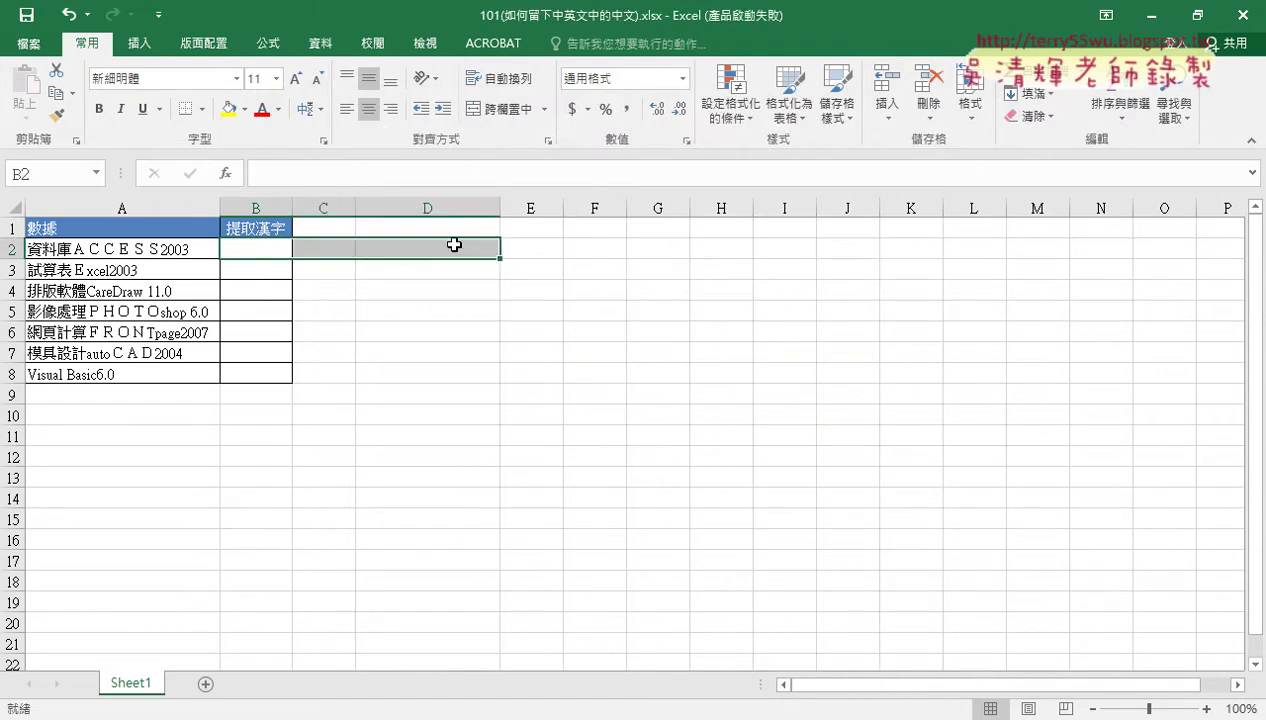
pyautogui.moveTo(259, 247); pyautogui.dragTo(263, 370)
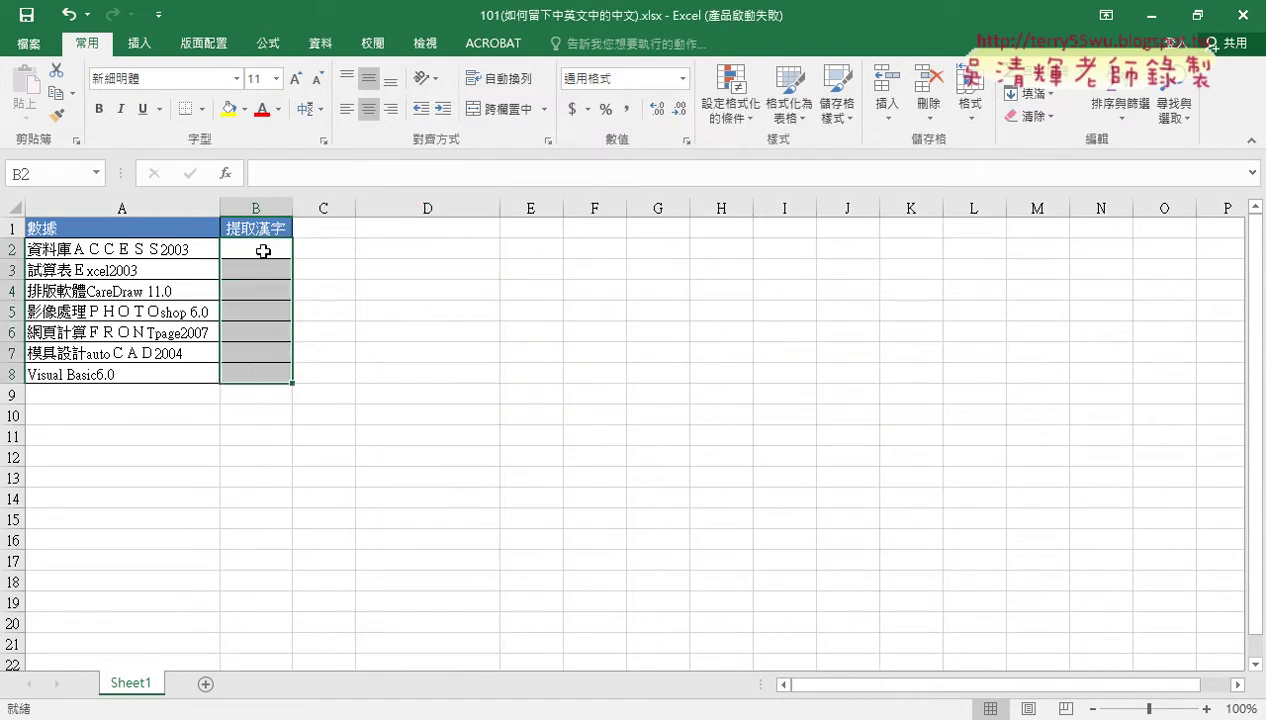
pyautogui.click(116, 207)
pyautogui.click(259, 247)
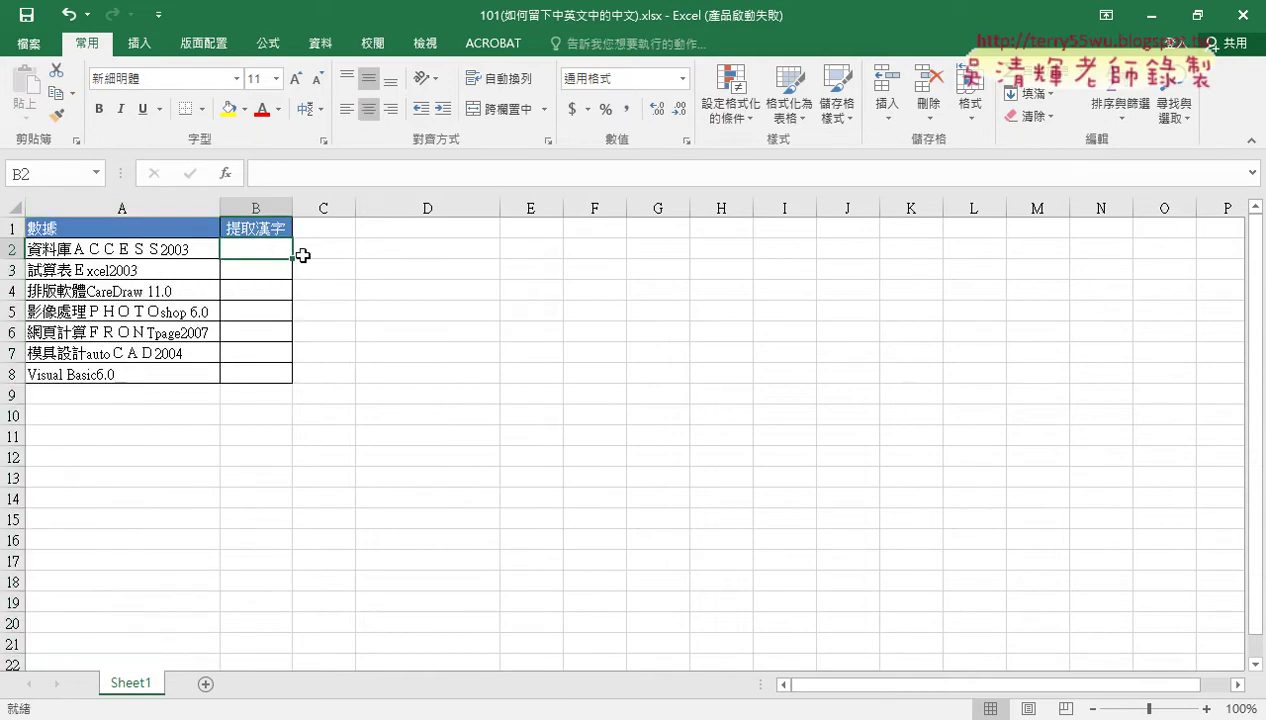
pyautogui.click(133, 250)
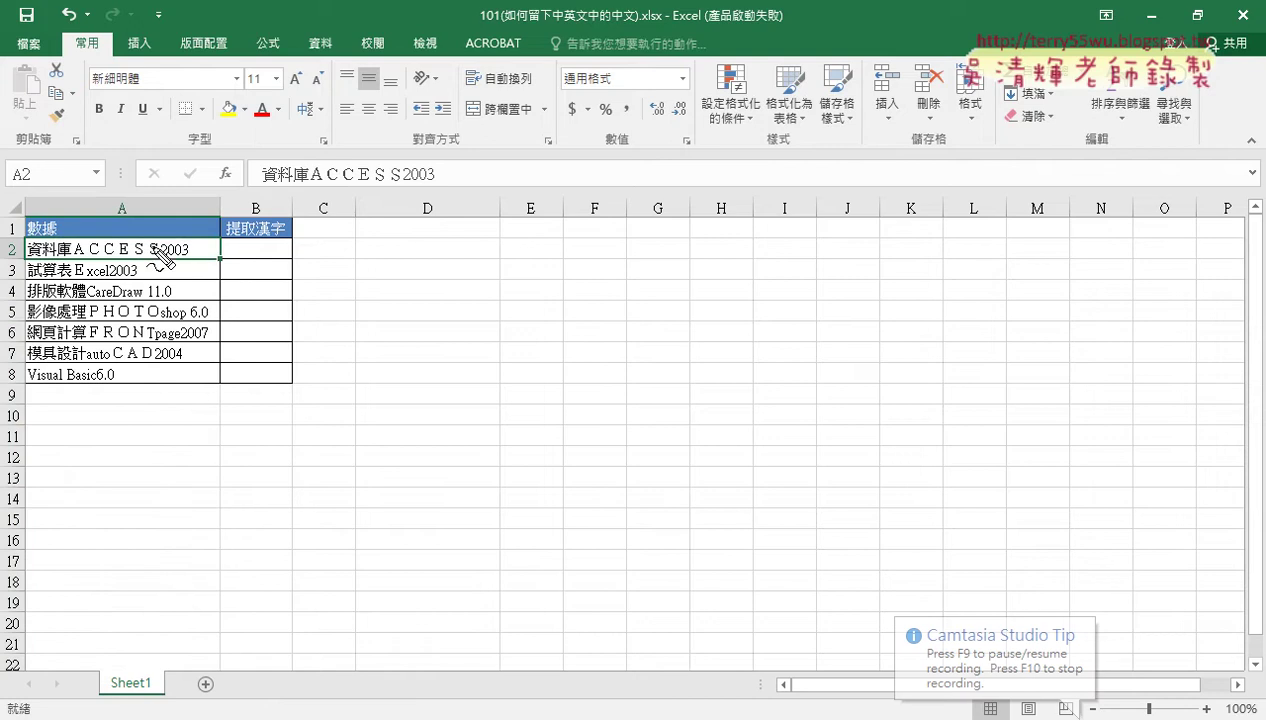
pyautogui.moveTo(77, 241); pyautogui.dragTo(88, 362)
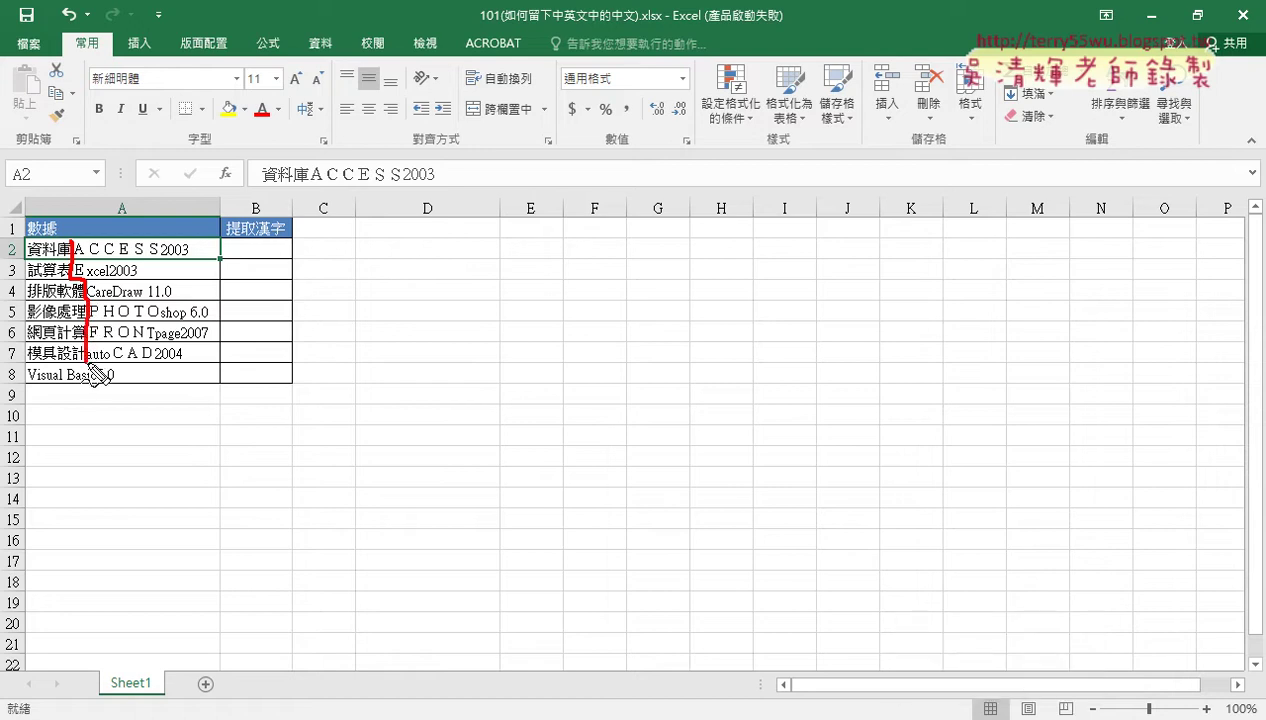
pyautogui.moveTo(88, 222); pyautogui.dragTo(30, 212)
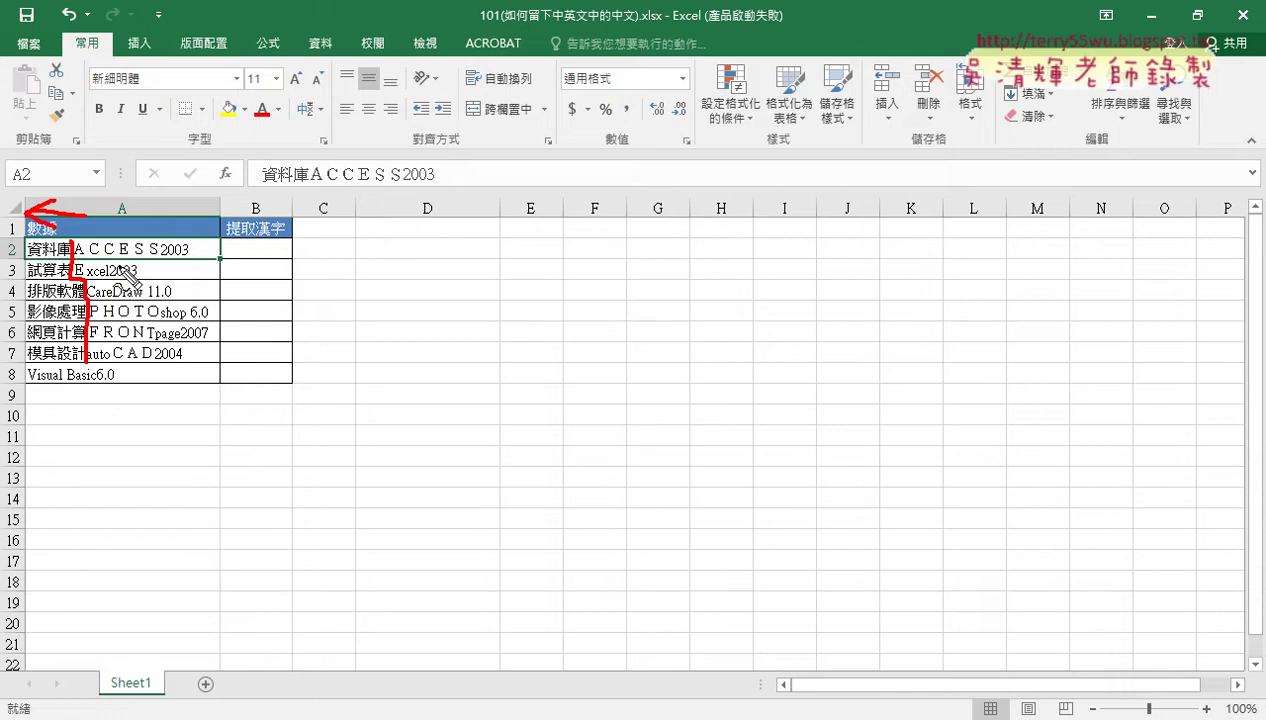
pyautogui.moveTo(130, 275)
pyautogui.mouseDown()
pyautogui.moveTo(152, 249)
pyautogui.moveTo(112, 268)
pyautogui.mouseUp()
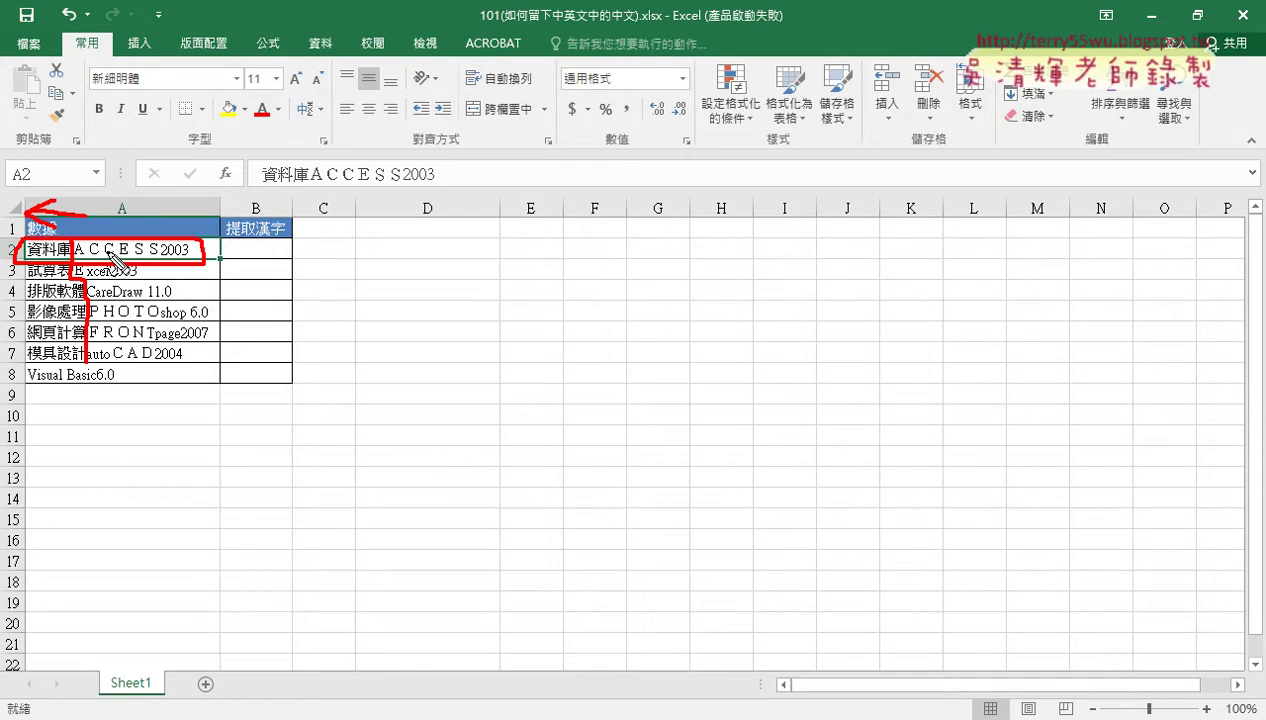
pyautogui.moveTo(113, 256)
pyautogui.mouseDown()
pyautogui.moveTo(263, 230)
pyautogui.moveTo(258, 244)
pyautogui.moveTo(285, 215)
pyautogui.mouseUp()
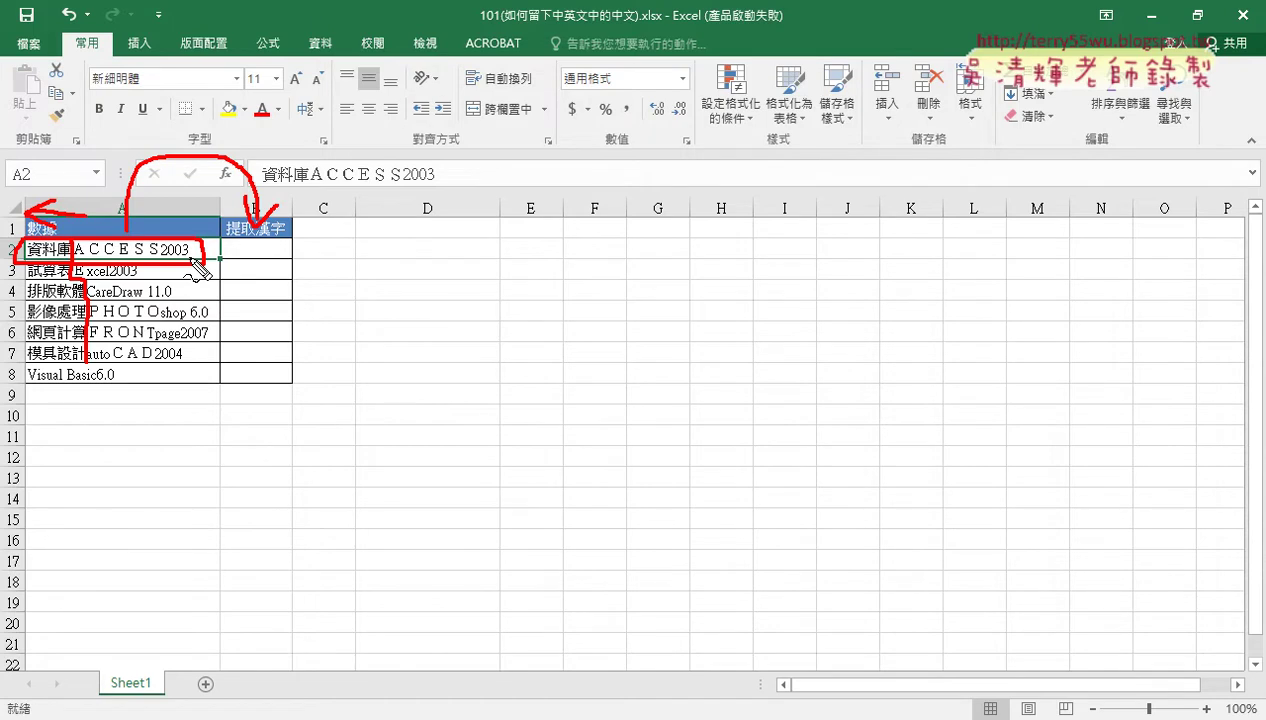
pyautogui.press('Escape')
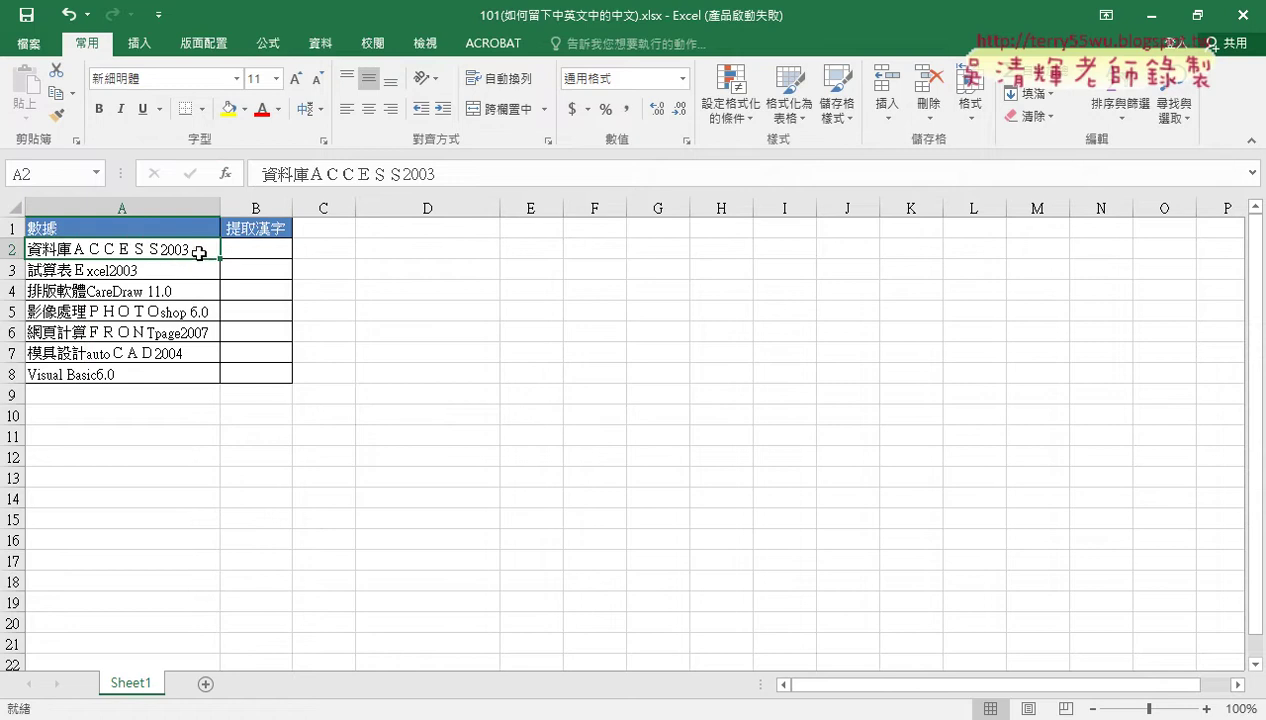
pyautogui.click(138, 275)
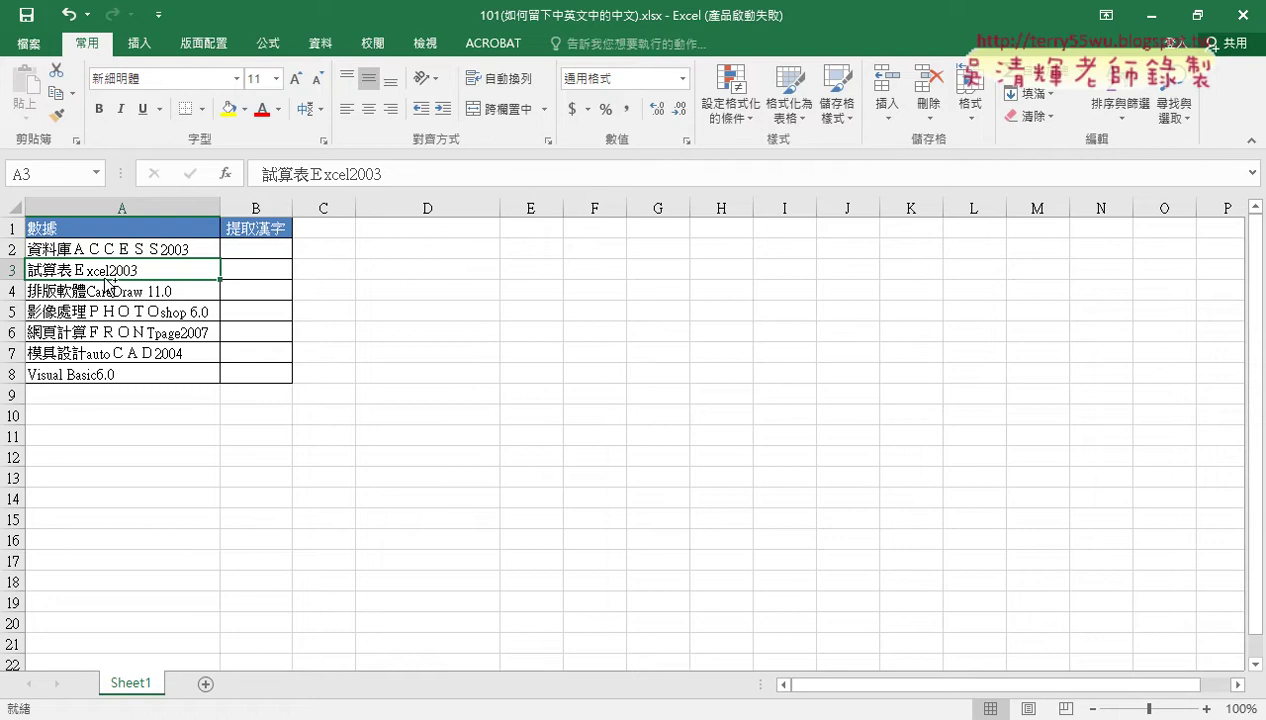
pyautogui.moveTo(225, 62); pyautogui.dragTo(226, 112)
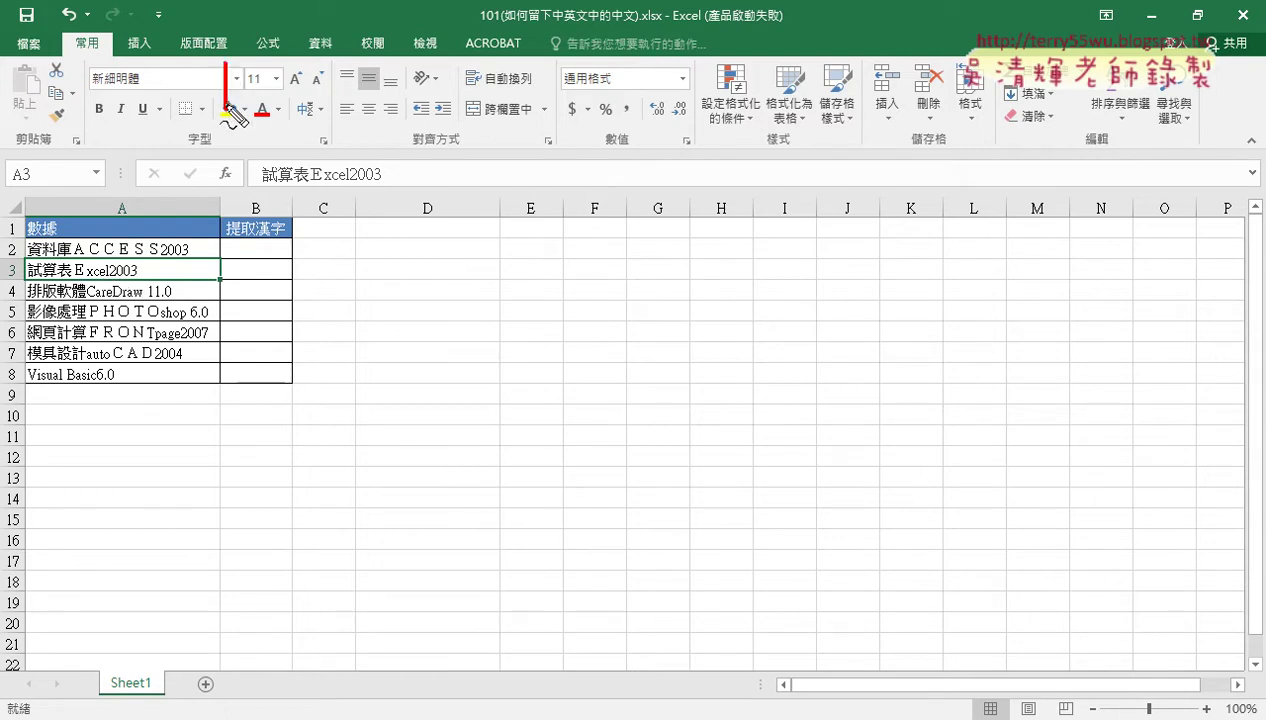
pyautogui.moveTo(277, 55)
pyautogui.mouseDown()
pyautogui.moveTo(279, 100)
pyautogui.moveTo(300, 102)
pyautogui.moveTo(302, 118)
pyautogui.moveTo(345, 76)
pyautogui.moveTo(324, 122)
pyautogui.moveTo(356, 98)
pyautogui.mouseUp()
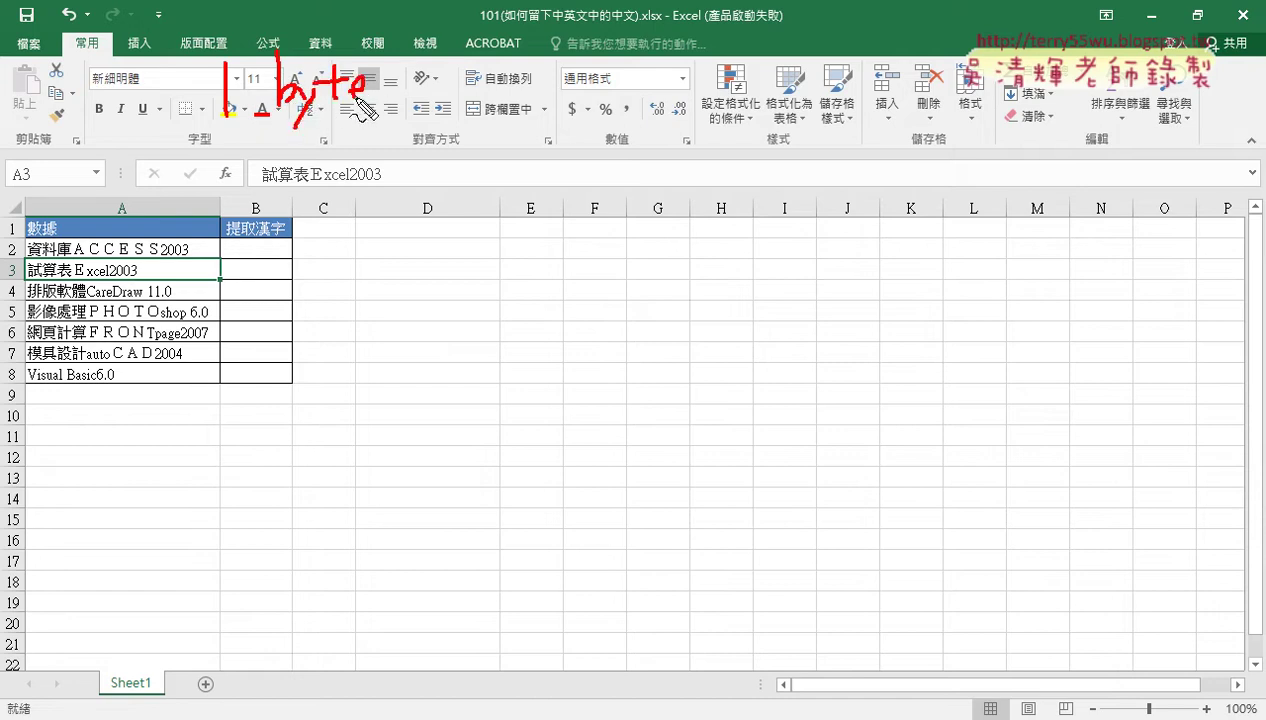
pyautogui.moveTo(284, 126); pyautogui.dragTo(377, 121)
pyautogui.moveTo(203, 131); pyautogui.dragTo(230, 128)
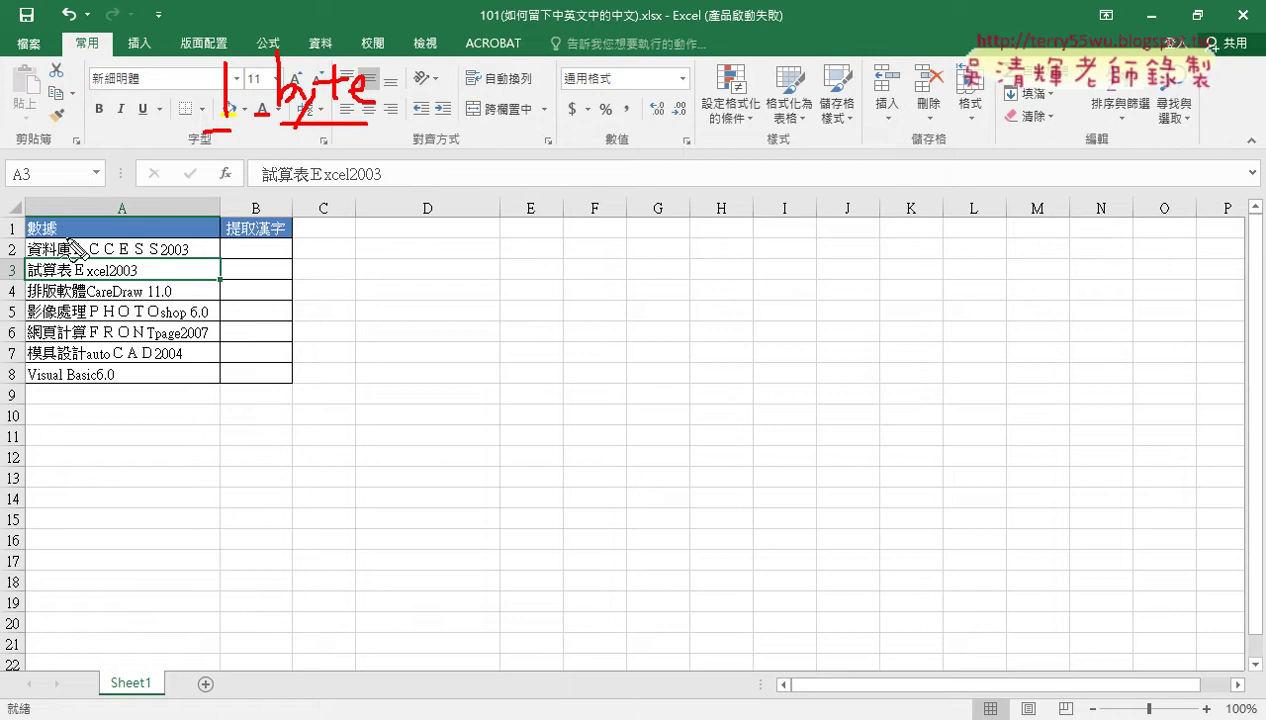
pyautogui.moveTo(40, 237); pyautogui.dragTo(33, 272)
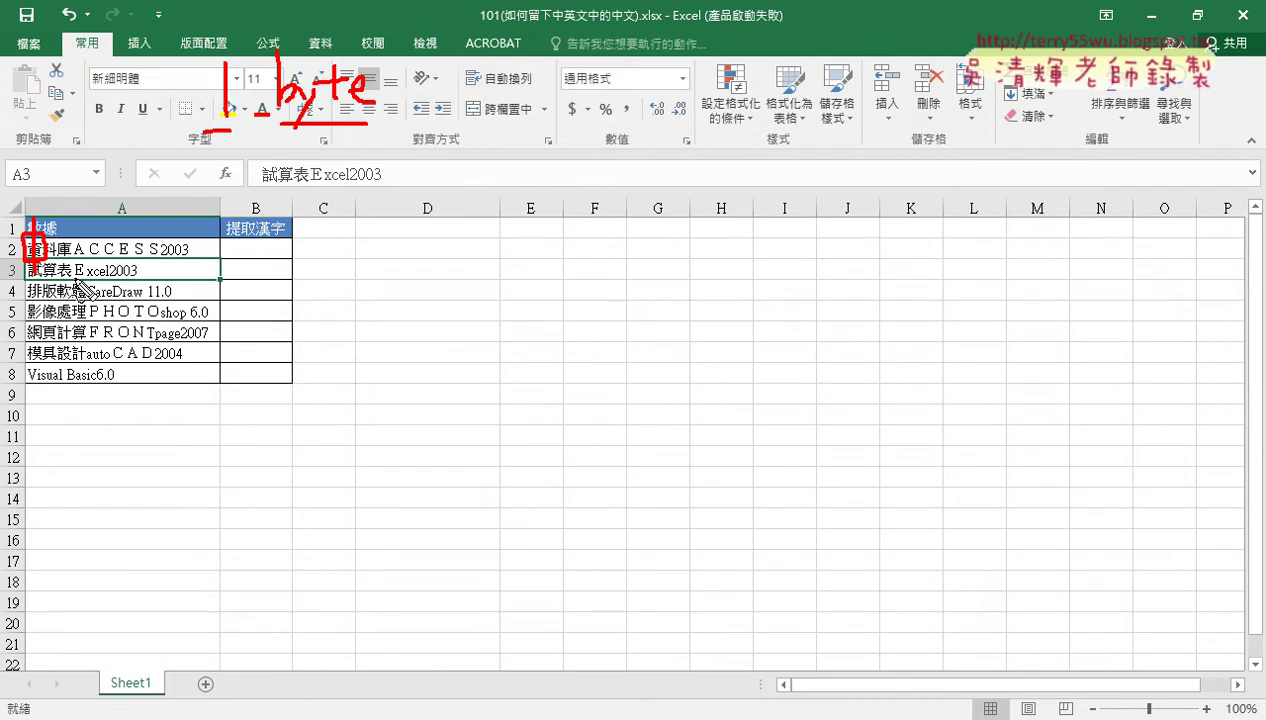
pyautogui.moveTo(72, 278); pyautogui.dragTo(119, 276)
pyautogui.moveTo(205, 131)
pyautogui.mouseDown()
pyautogui.moveTo(232, 129)
pyautogui.moveTo(238, 178)
pyautogui.mouseUp()
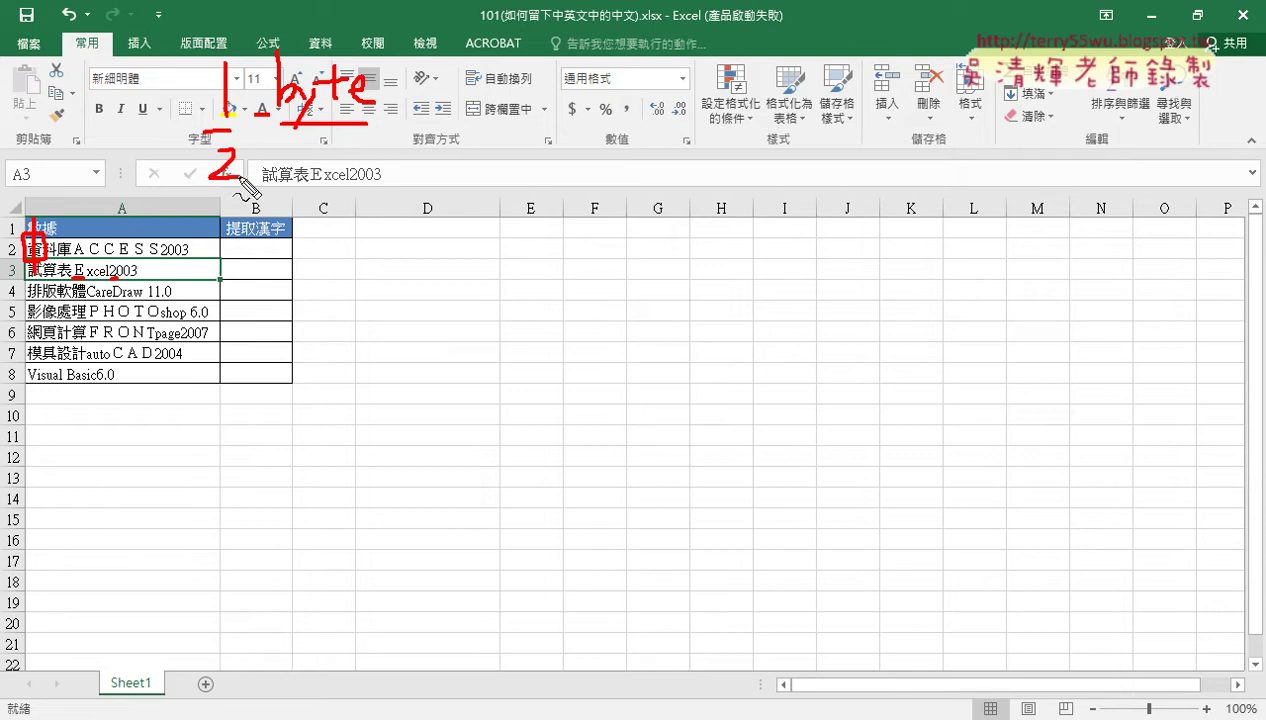
pyautogui.moveTo(286, 127); pyautogui.dragTo(367, 125)
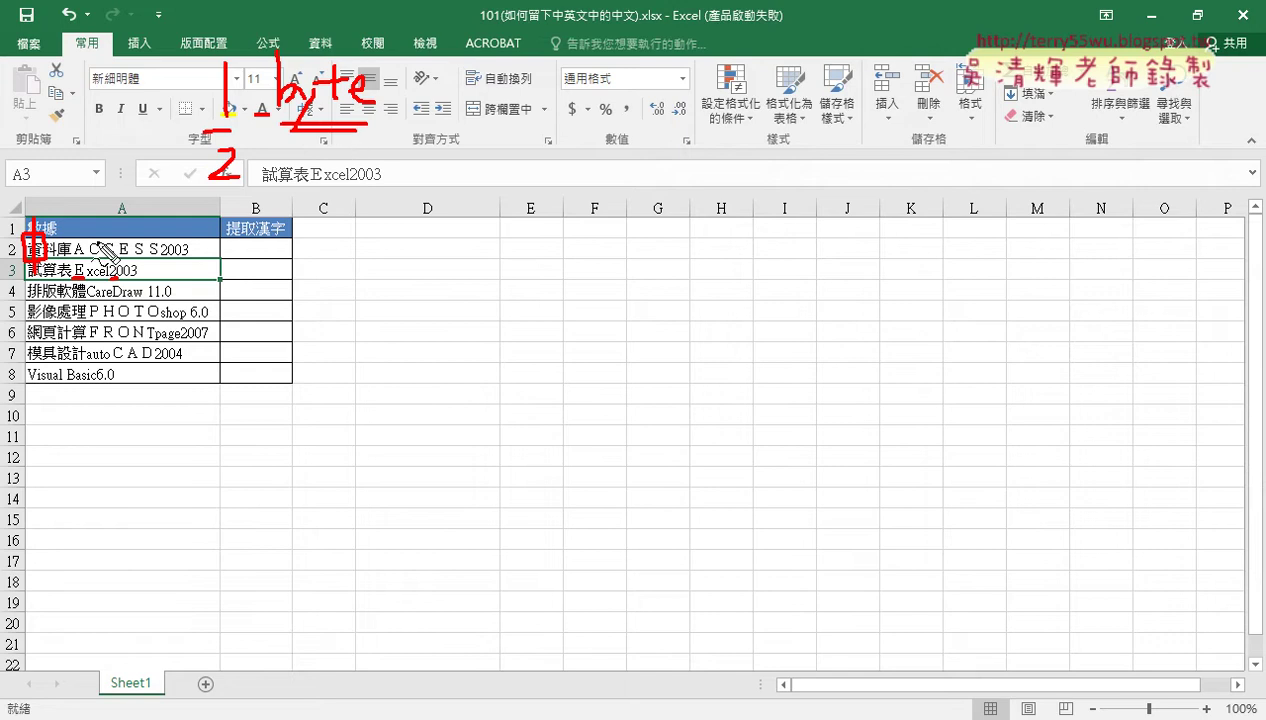
pyautogui.moveTo(72, 279); pyautogui.dragTo(96, 279)
pyautogui.moveTo(66, 280)
pyautogui.mouseDown()
pyautogui.moveTo(75, 245)
pyautogui.moveTo(92, 258)
pyautogui.mouseUp()
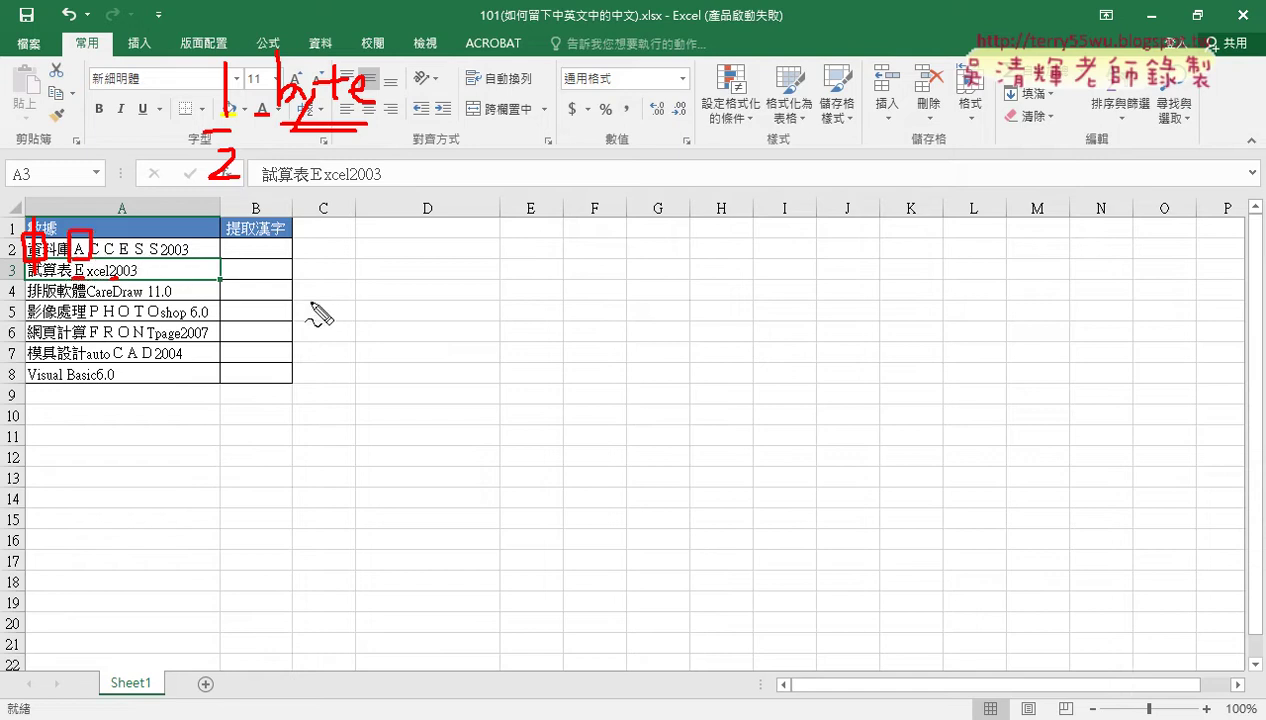
pyautogui.moveTo(91, 323); pyautogui.dragTo(102, 341)
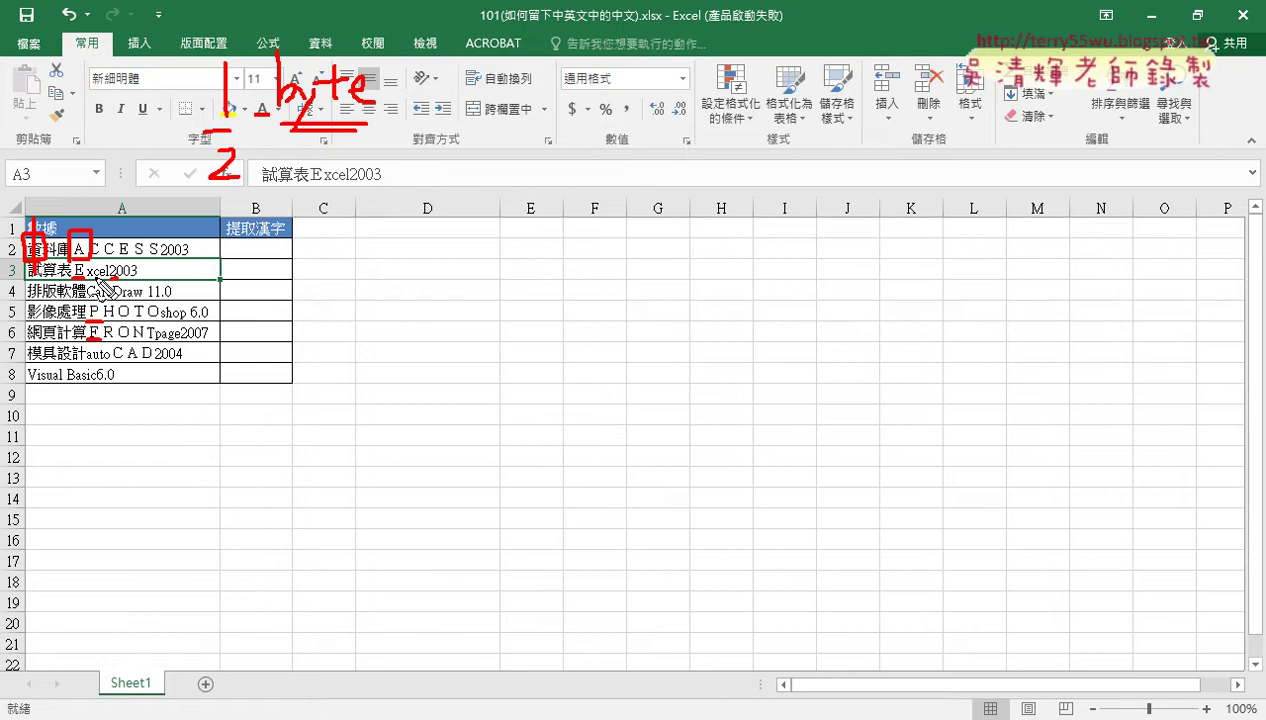
pyautogui.press('Escape')
# Step: Enter a trial letter A in cell D2
pyautogui.click(134, 246)
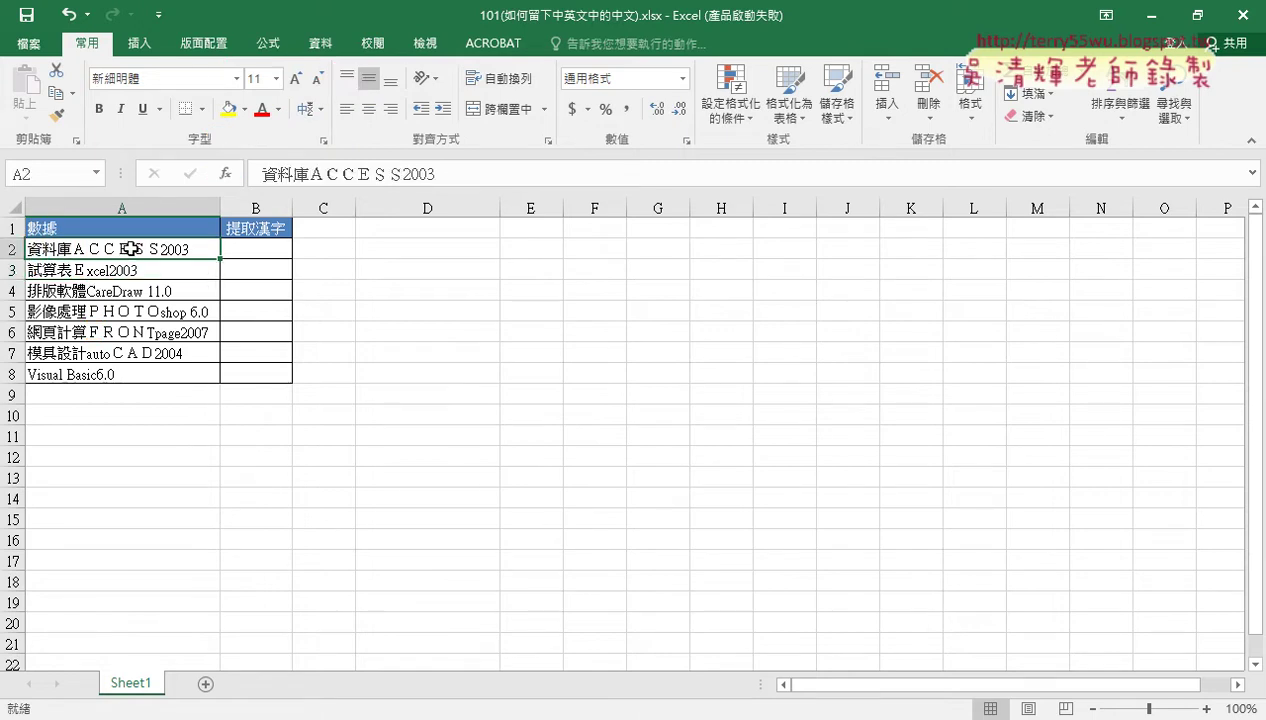
pyautogui.moveTo(306, 174); pyautogui.dragTo(324, 174)
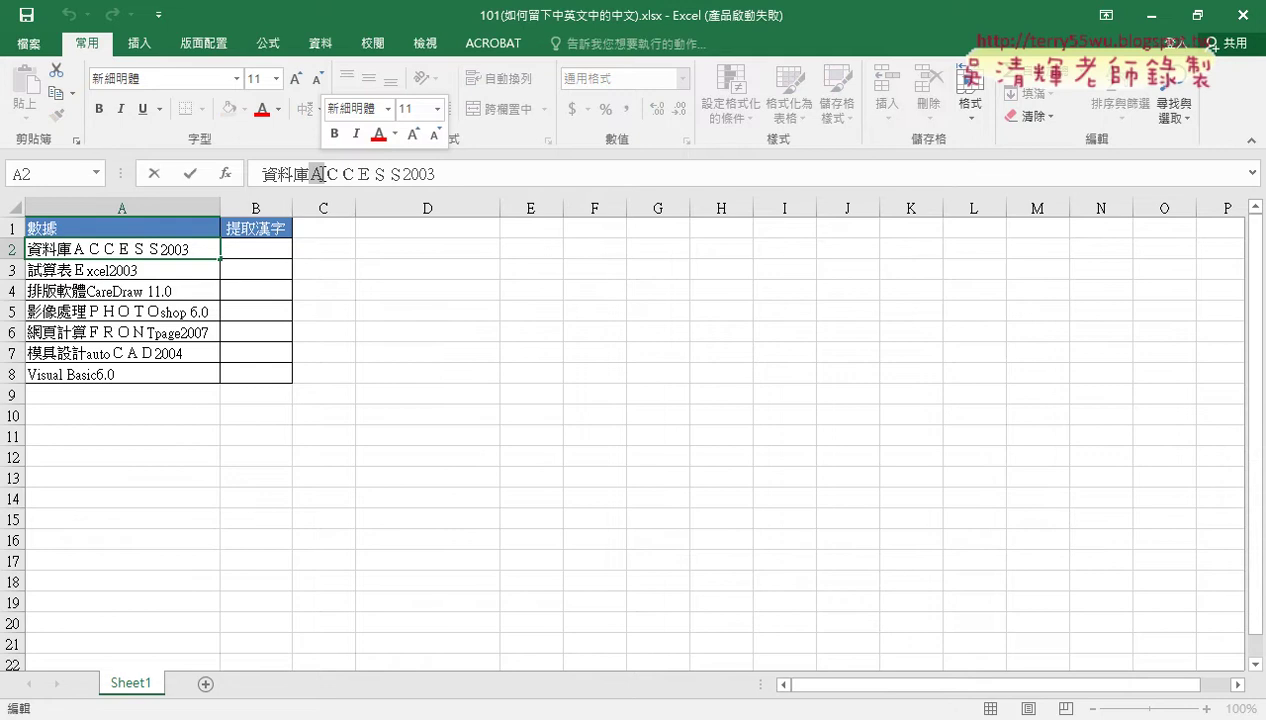
pyautogui.click(395, 249)
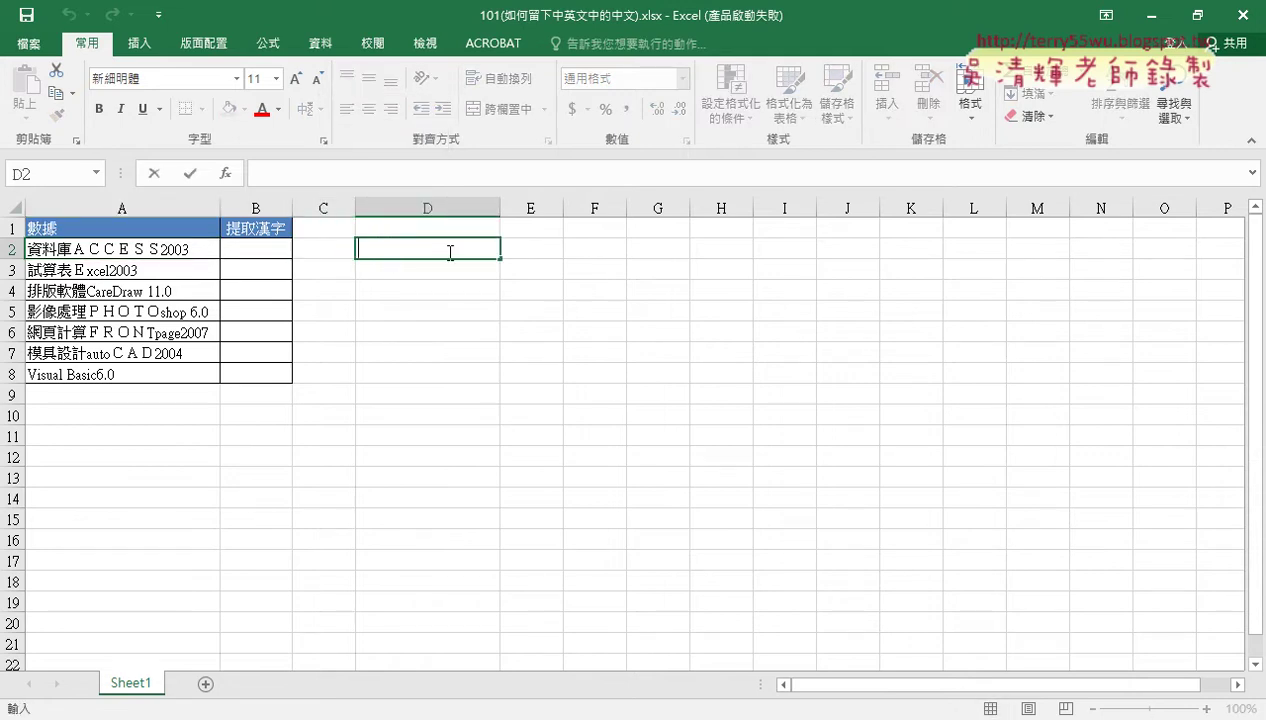
pyautogui.write('A')
pyautogui.press('Return')
# Step: Edit D2 again, dismissing the input-method options menu, so the trial A is removed
pyautogui.click(441, 252)
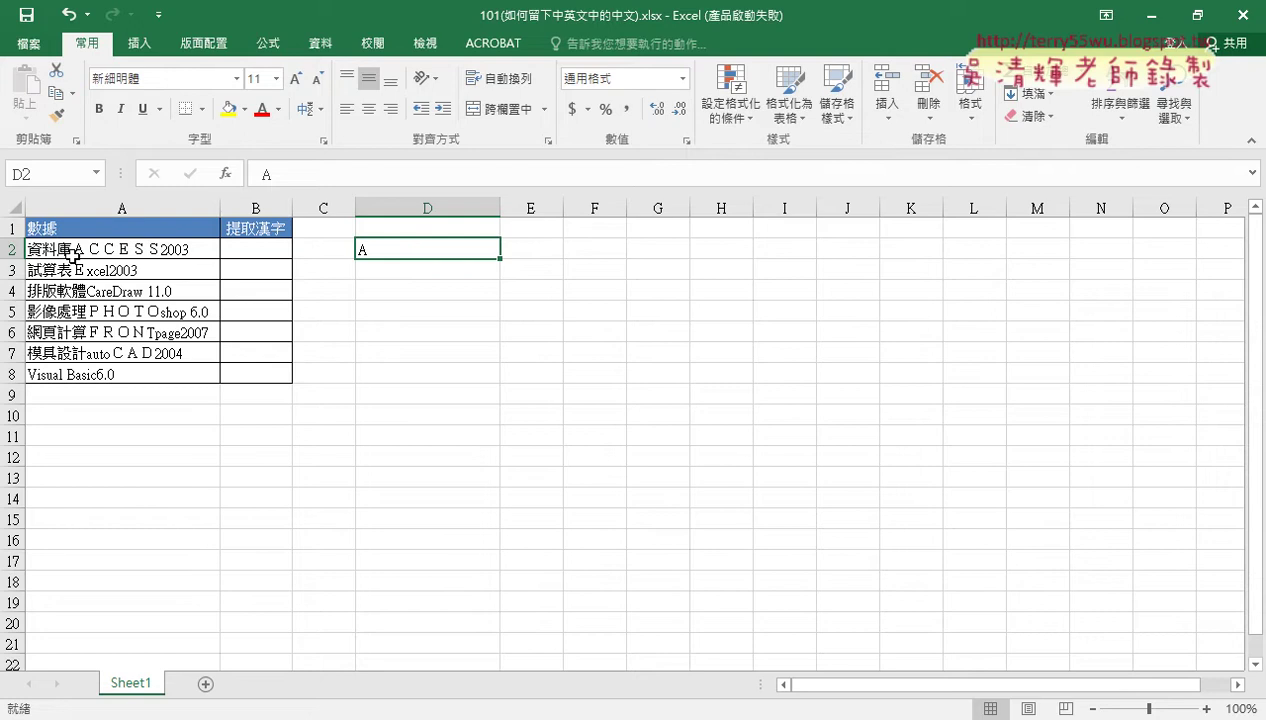
pyautogui.doubleClick(405, 248)
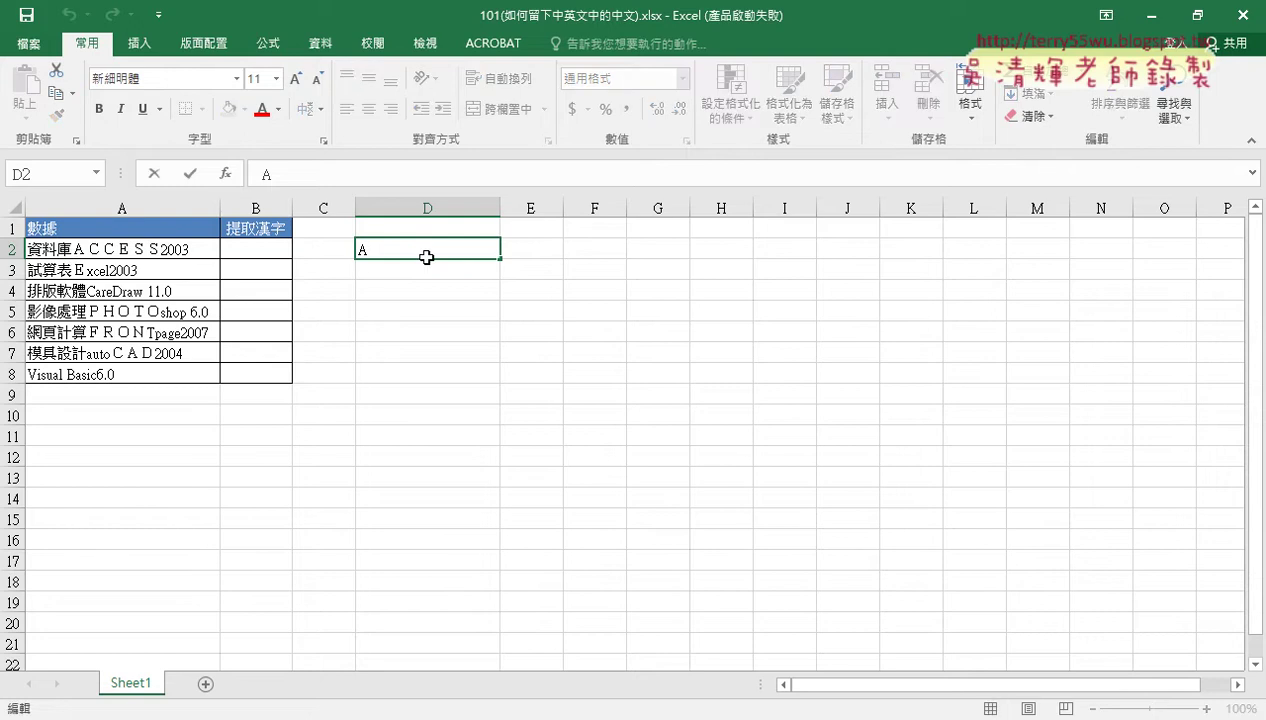
pyautogui.rightClick(1100, 702)
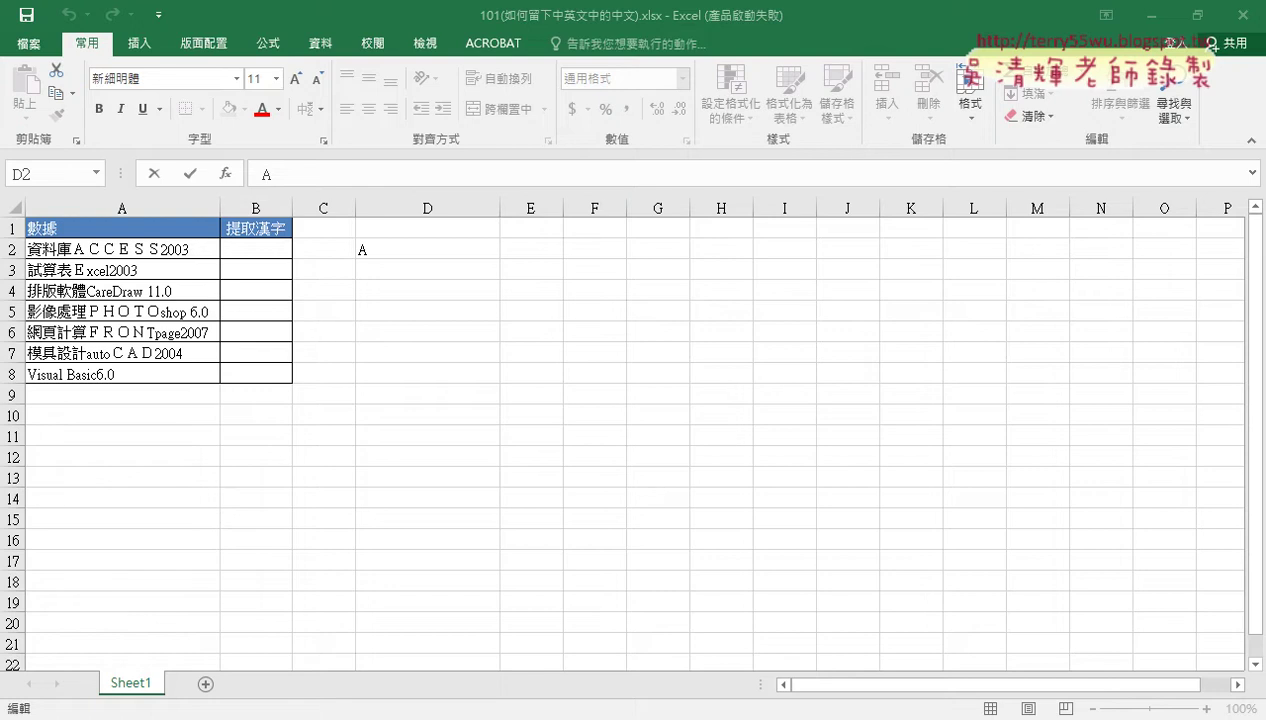
pyautogui.click(372, 184)
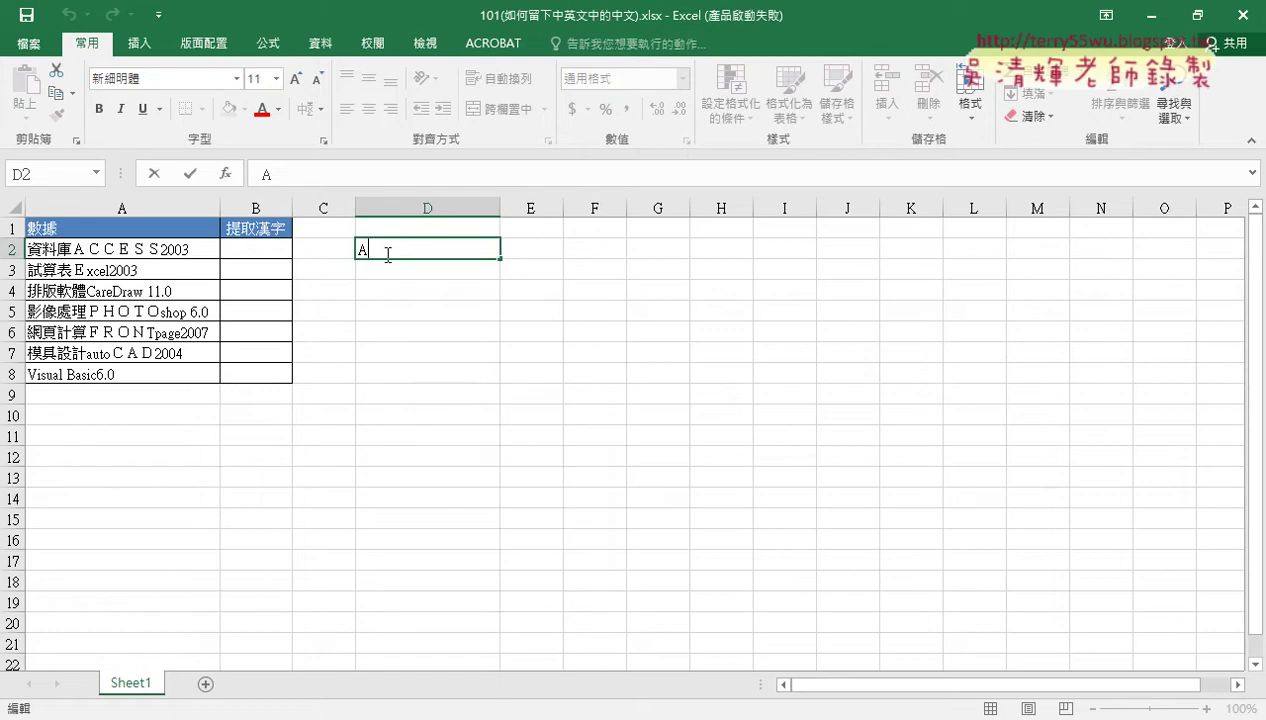
pyautogui.write('A')
pyautogui.rightClick(1140, 719)
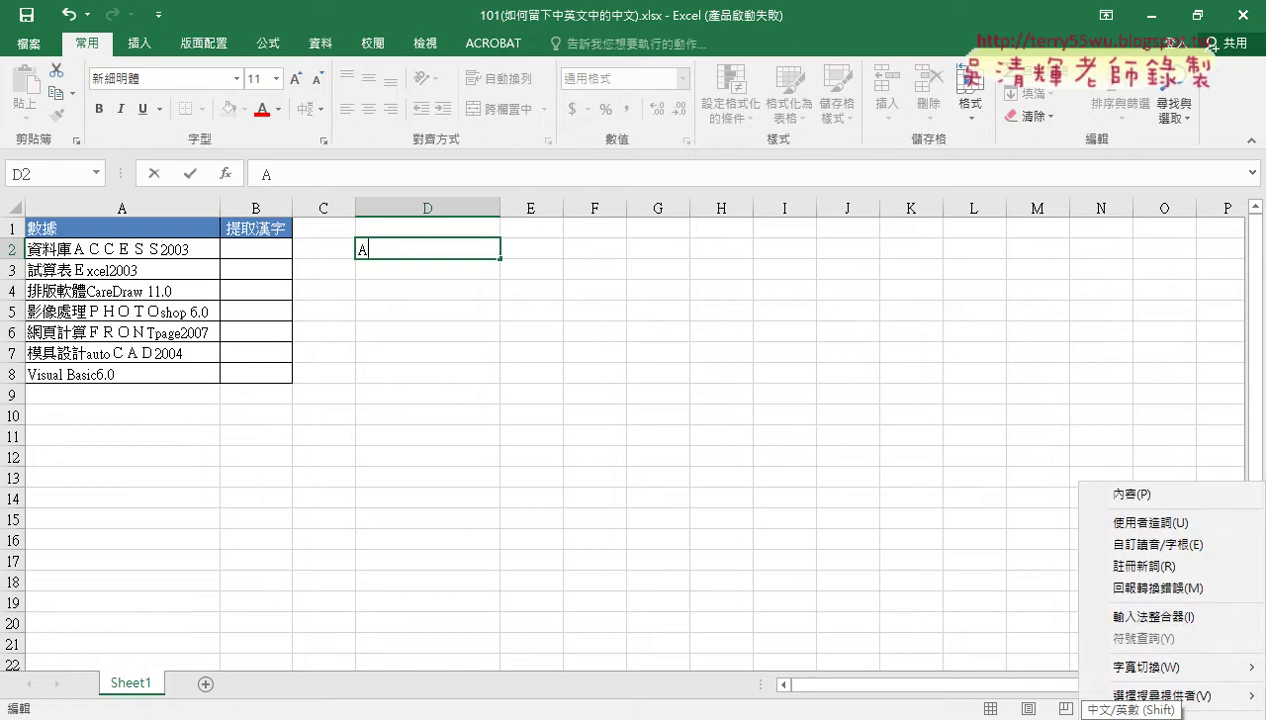
pyautogui.press('Escape')
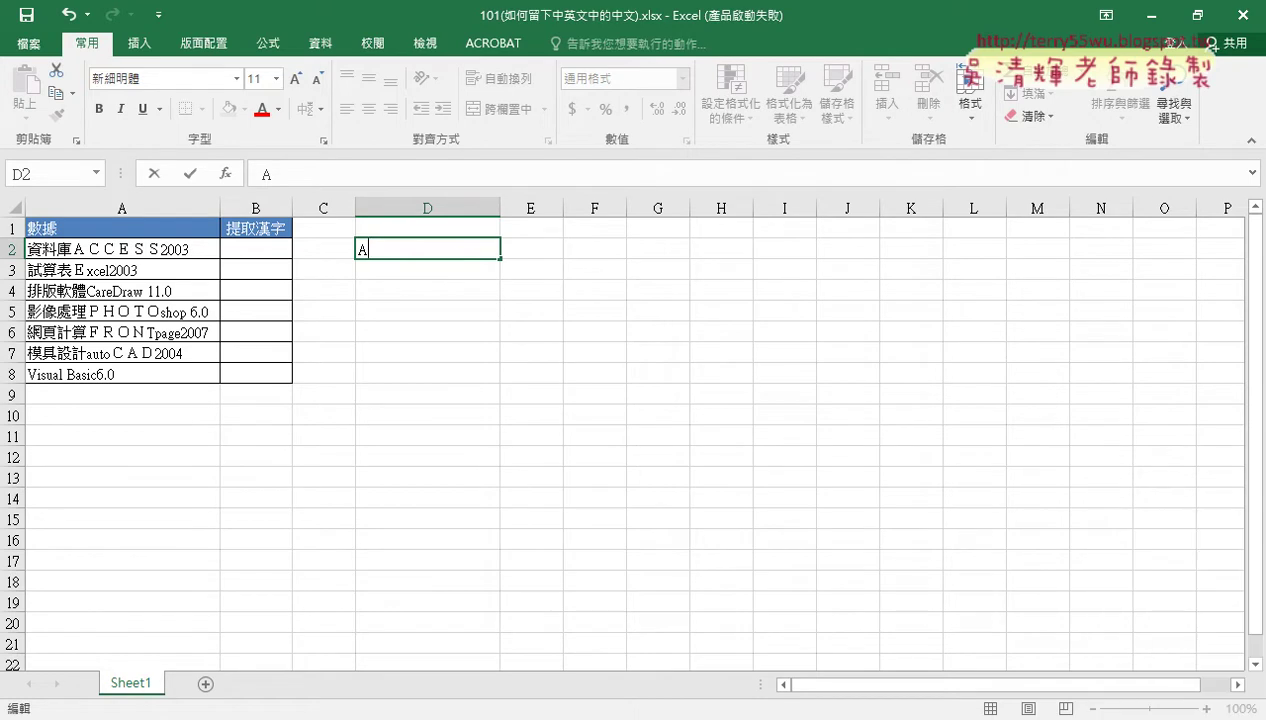
pyautogui.rightClick(1140, 719)
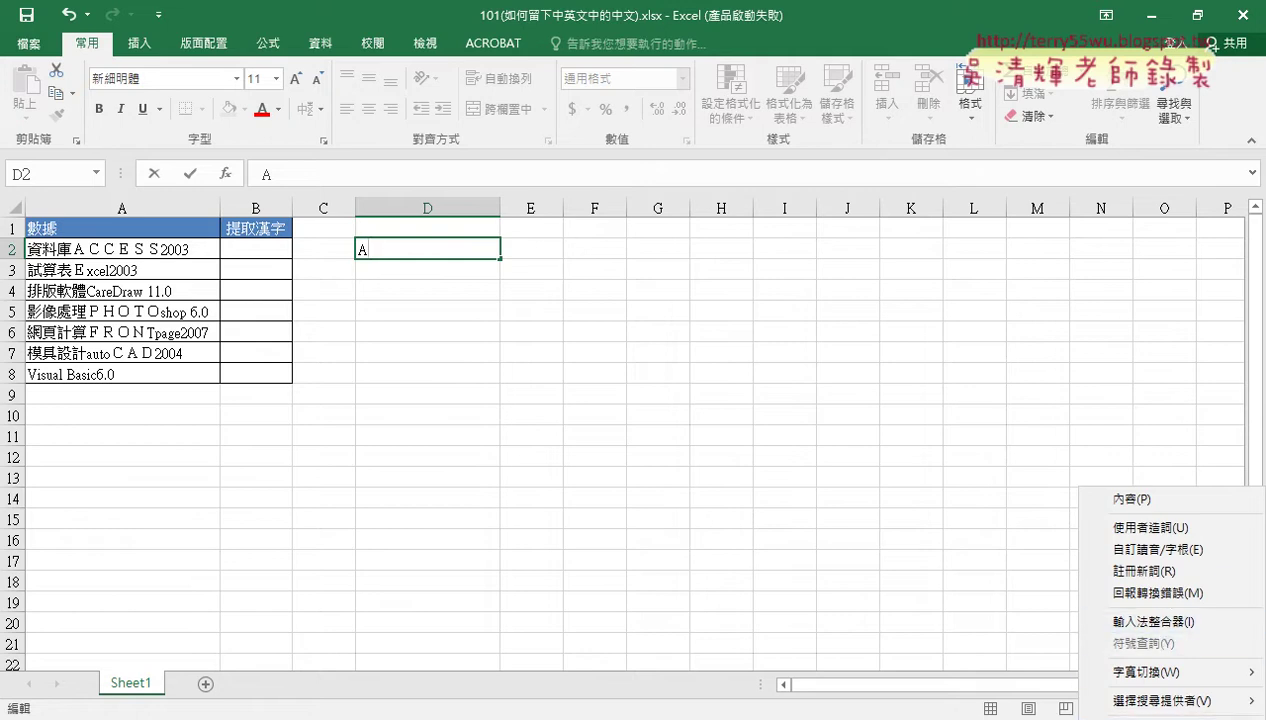
pyautogui.click(1155, 621)
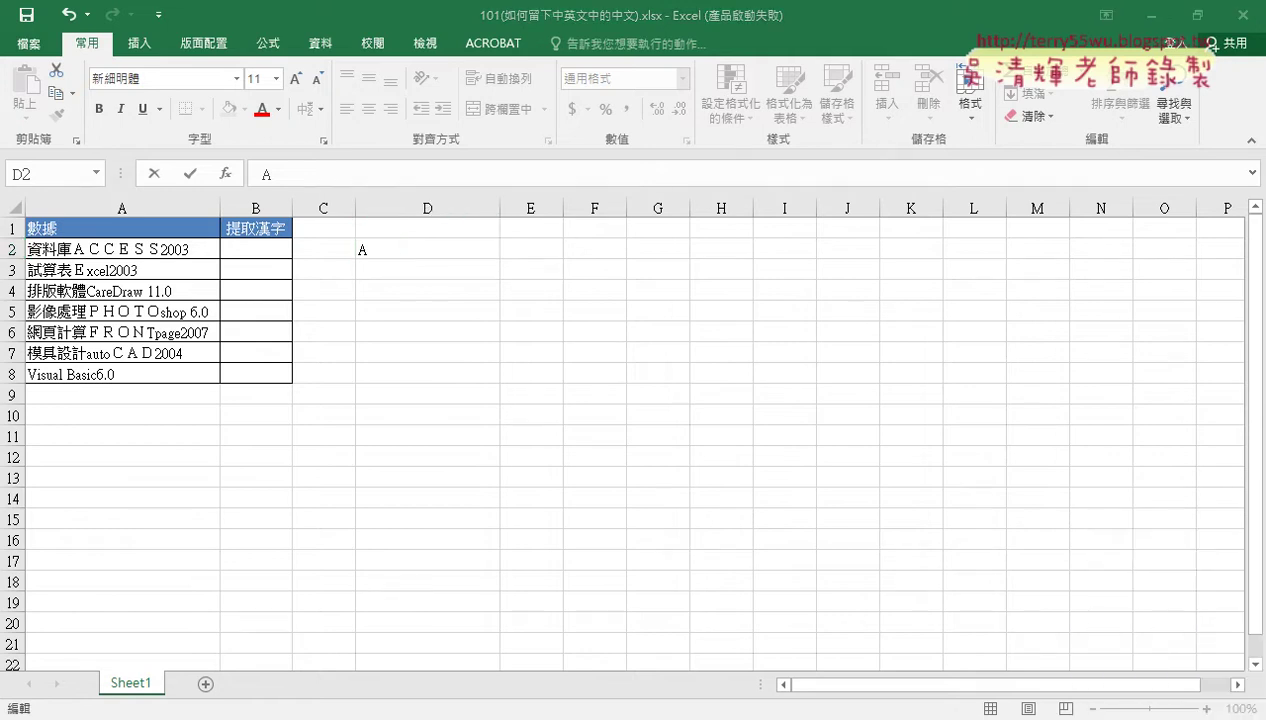
pyautogui.rightClick(1140, 719)
pyautogui.press('Escape')
pyautogui.click(364, 247)
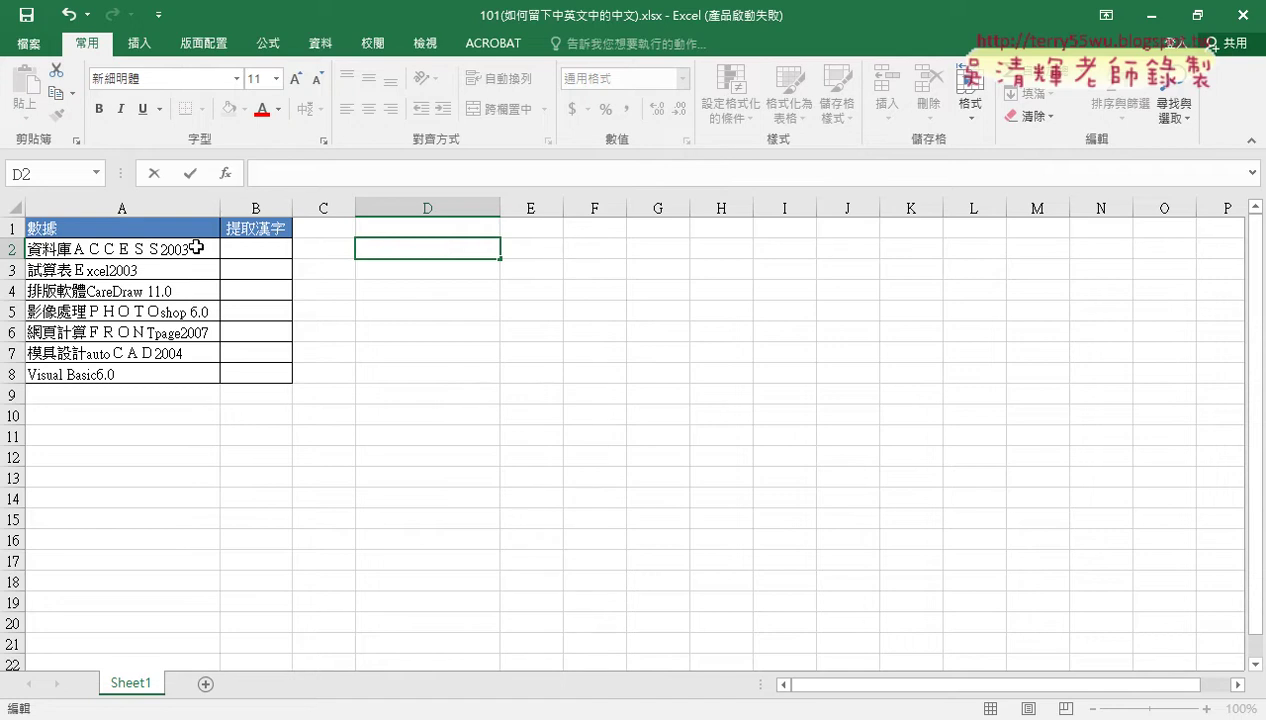
# Step: Select B2 and pick LEN from the Text function category
pyautogui.click(161, 245)
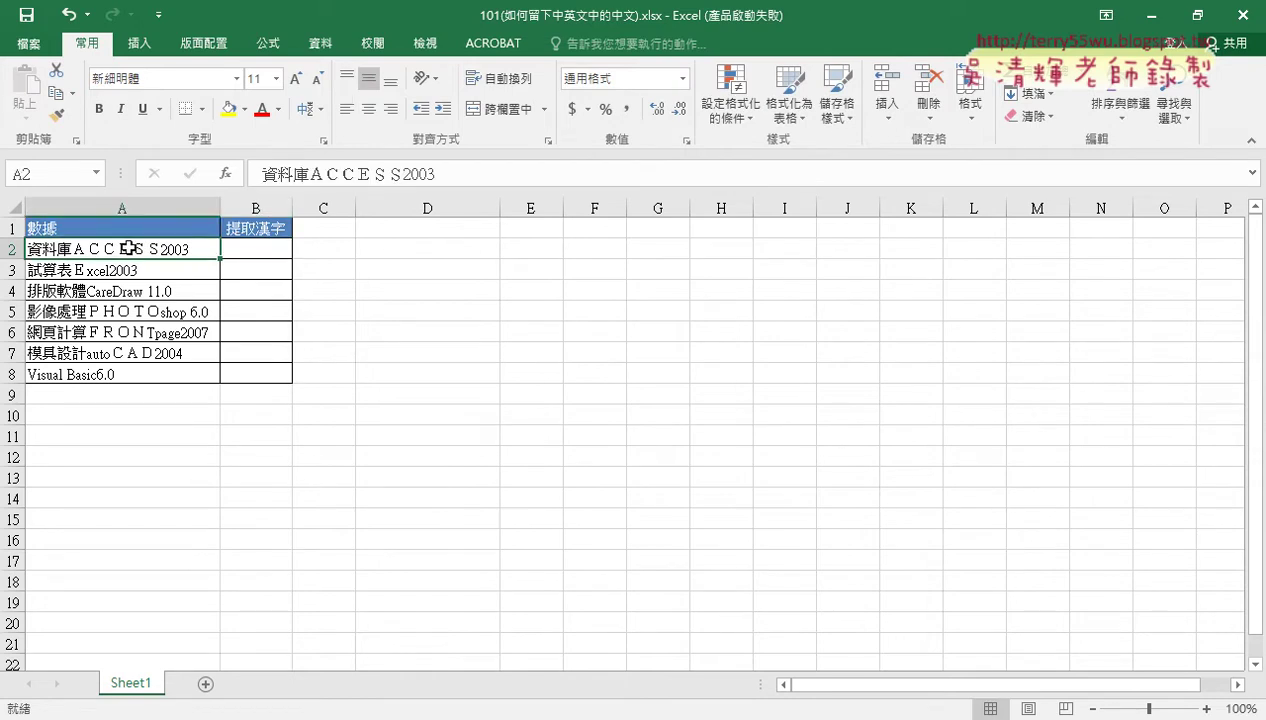
pyautogui.click(256, 247)
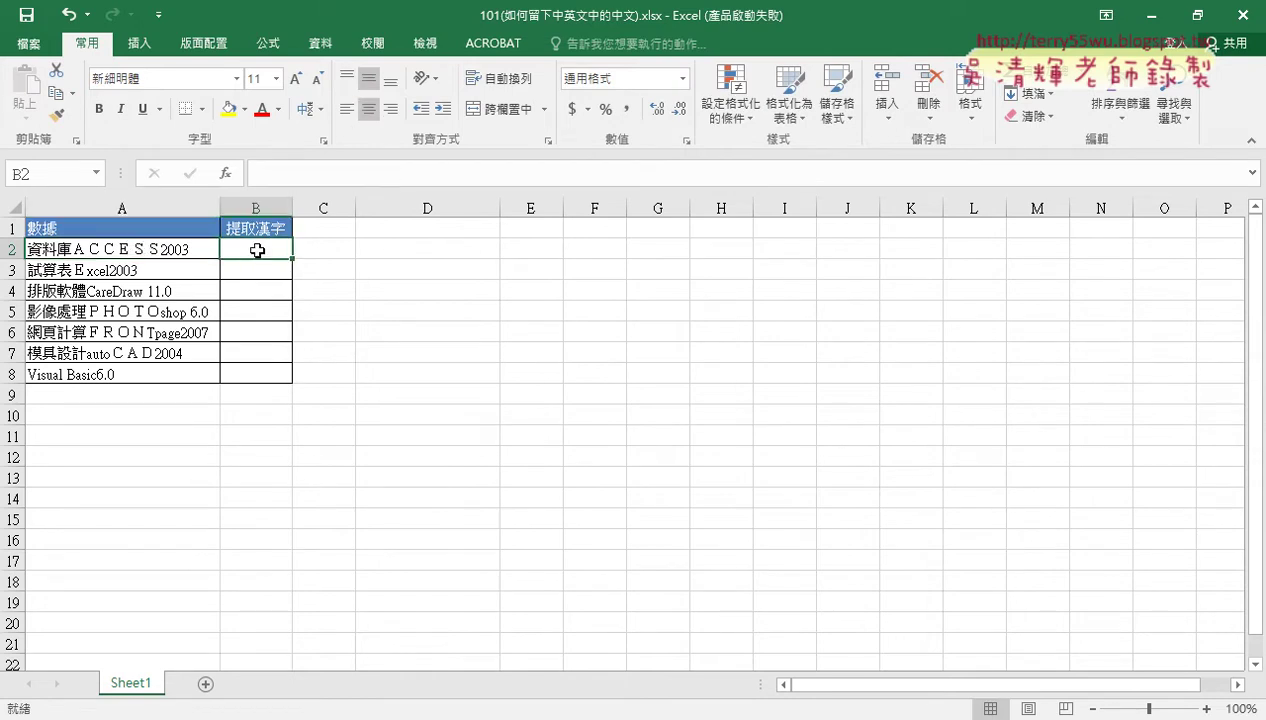
pyautogui.click(226, 175)
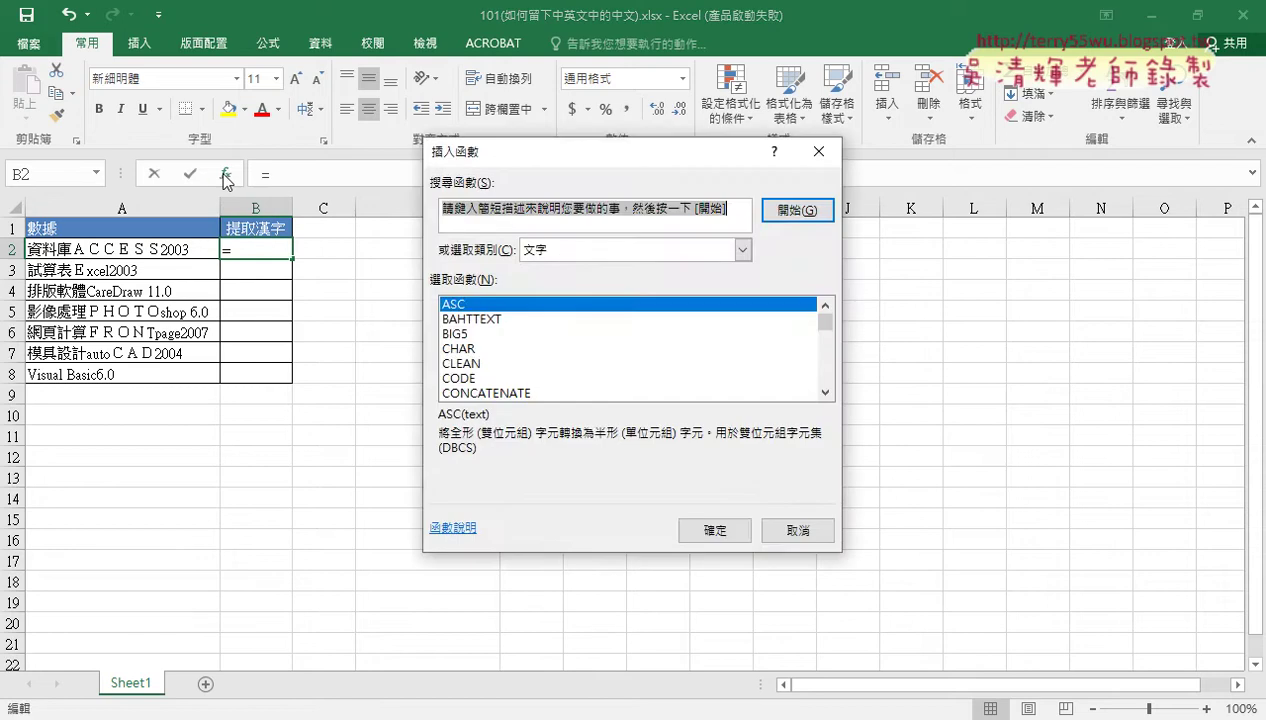
pyautogui.click(581, 248)
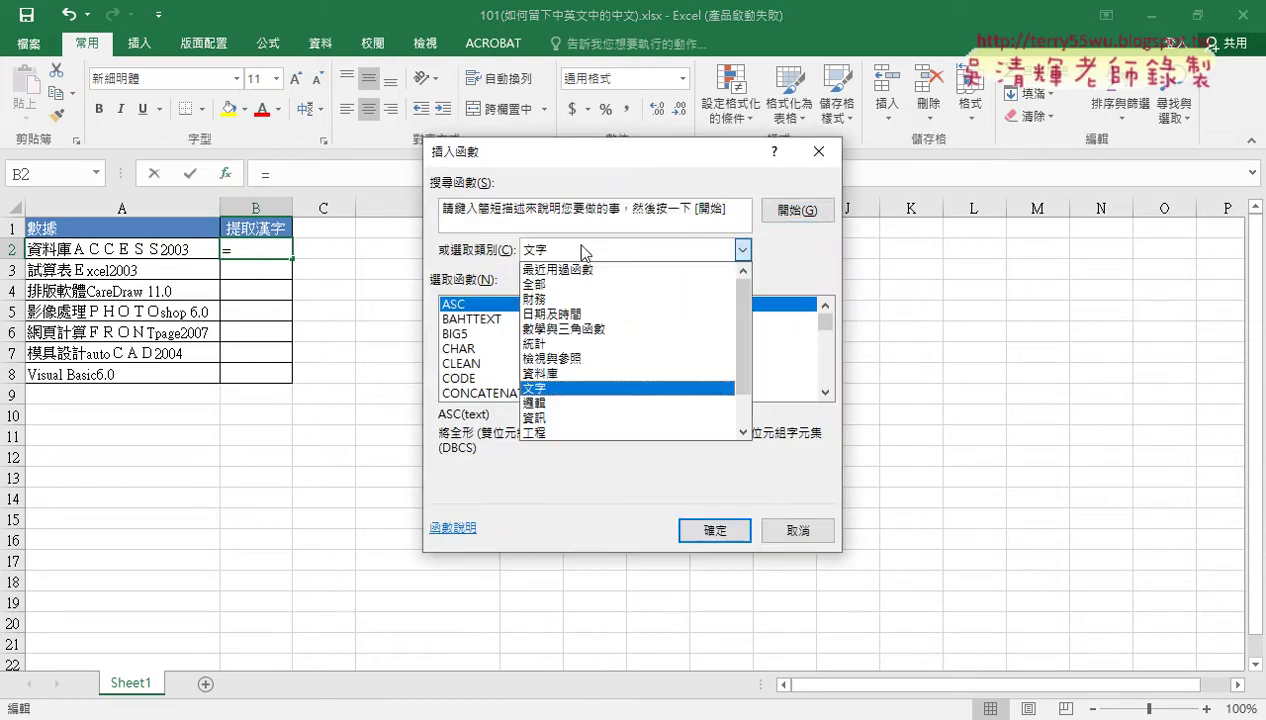
pyautogui.click(570, 399)
pyautogui.click(825, 392)
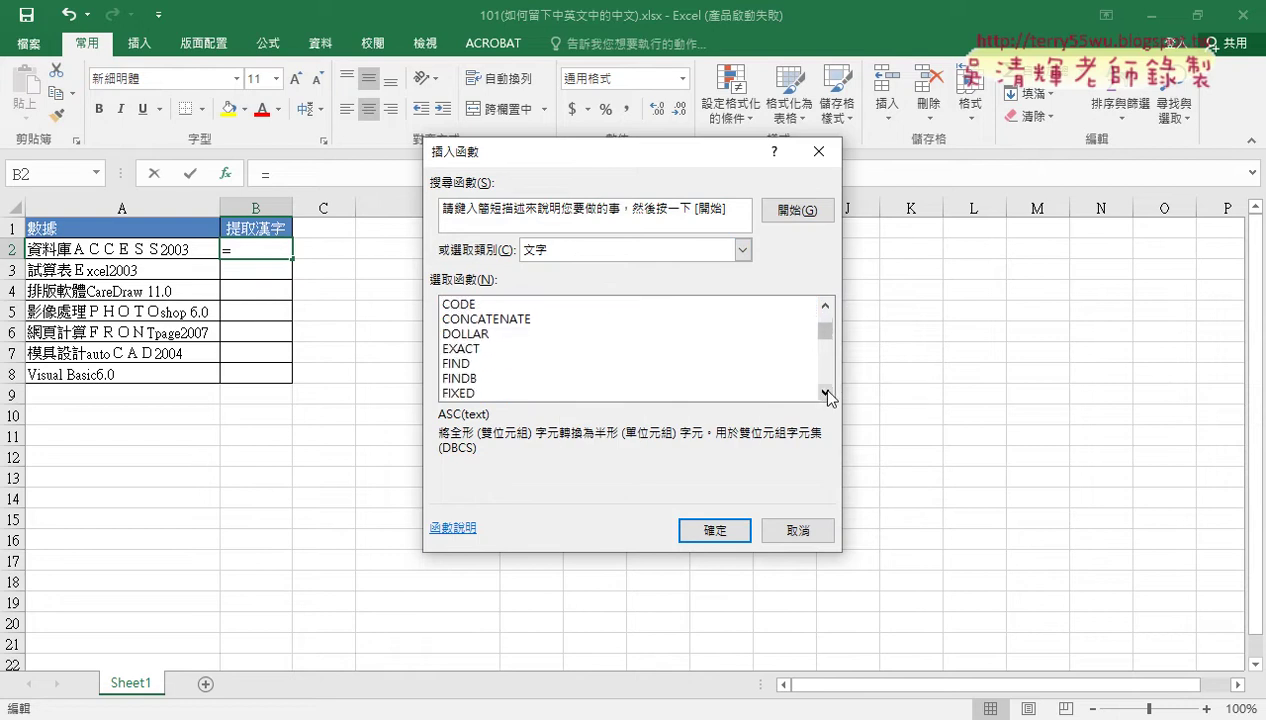
pyautogui.click(825, 392)
pyautogui.click(825, 392)
pyautogui.click(825, 392)
pyautogui.click(825, 392)
pyautogui.click(825, 392)
pyautogui.click(825, 392)
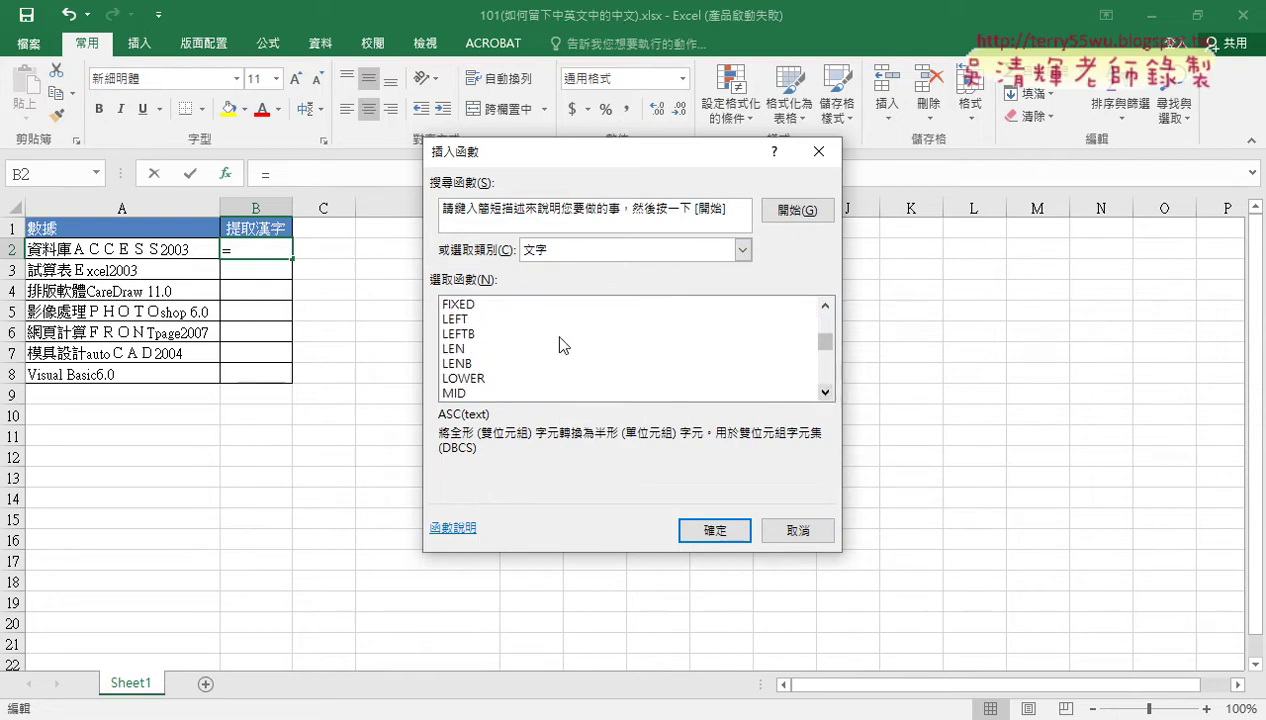
pyautogui.click(499, 350)
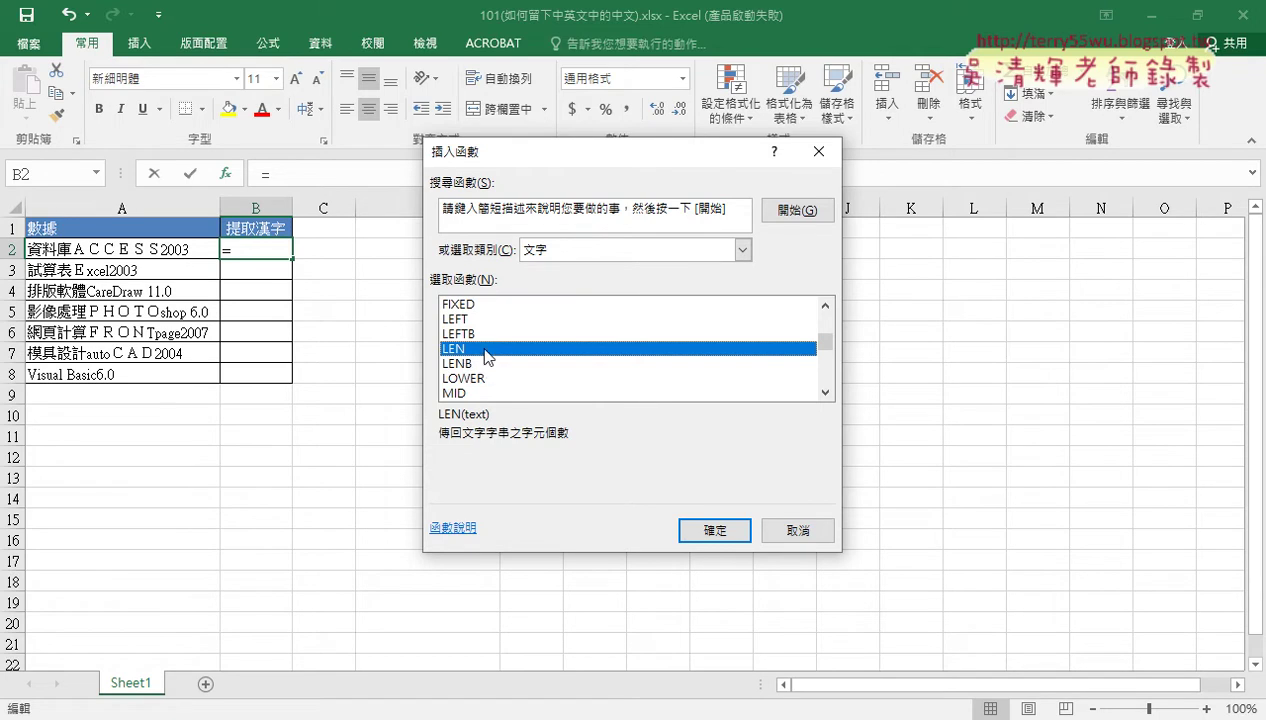
# Step: Complete =LEN(A2) in B2, returning 13, and start a new function in C2
pyautogui.click(479, 364)
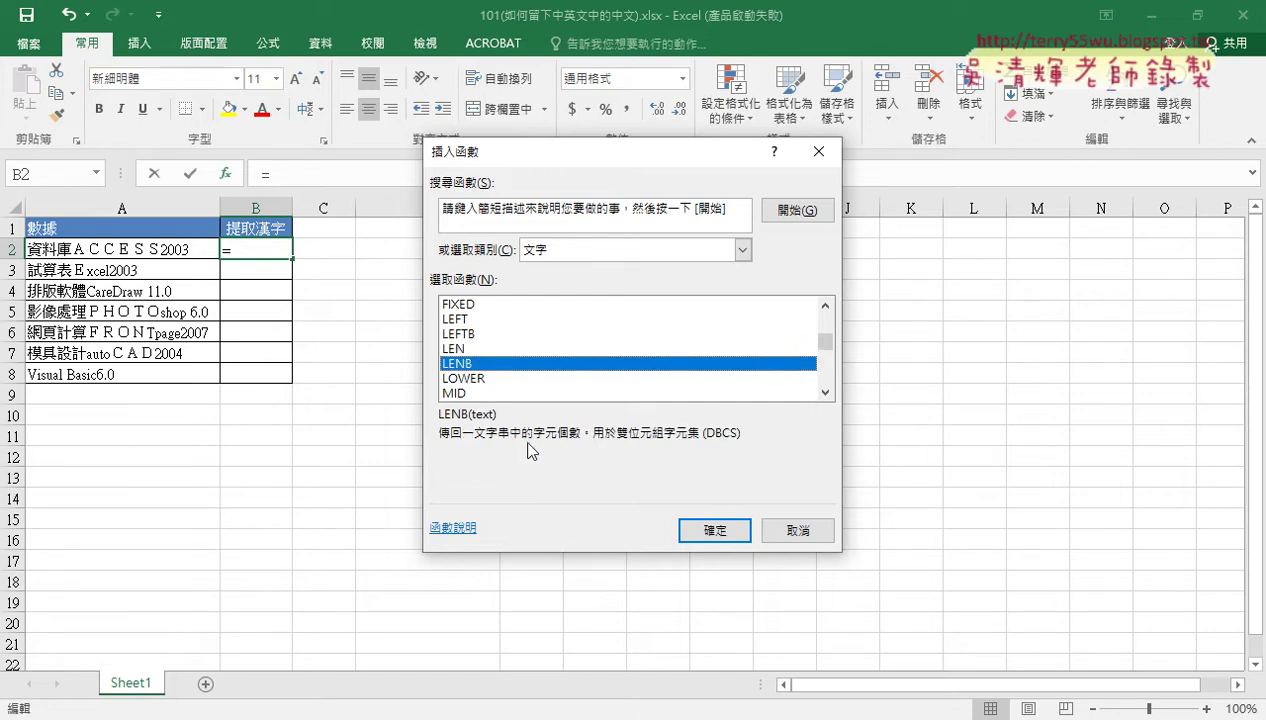
pyautogui.click(475, 348)
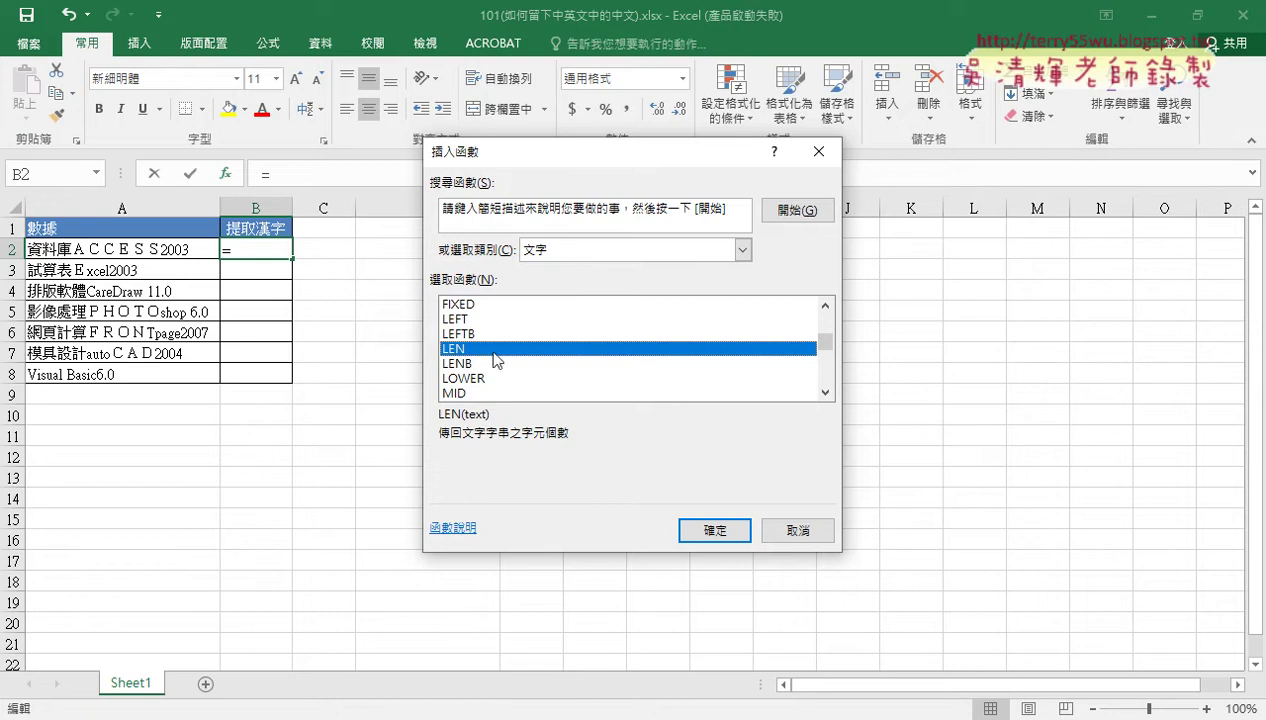
pyautogui.click(727, 531)
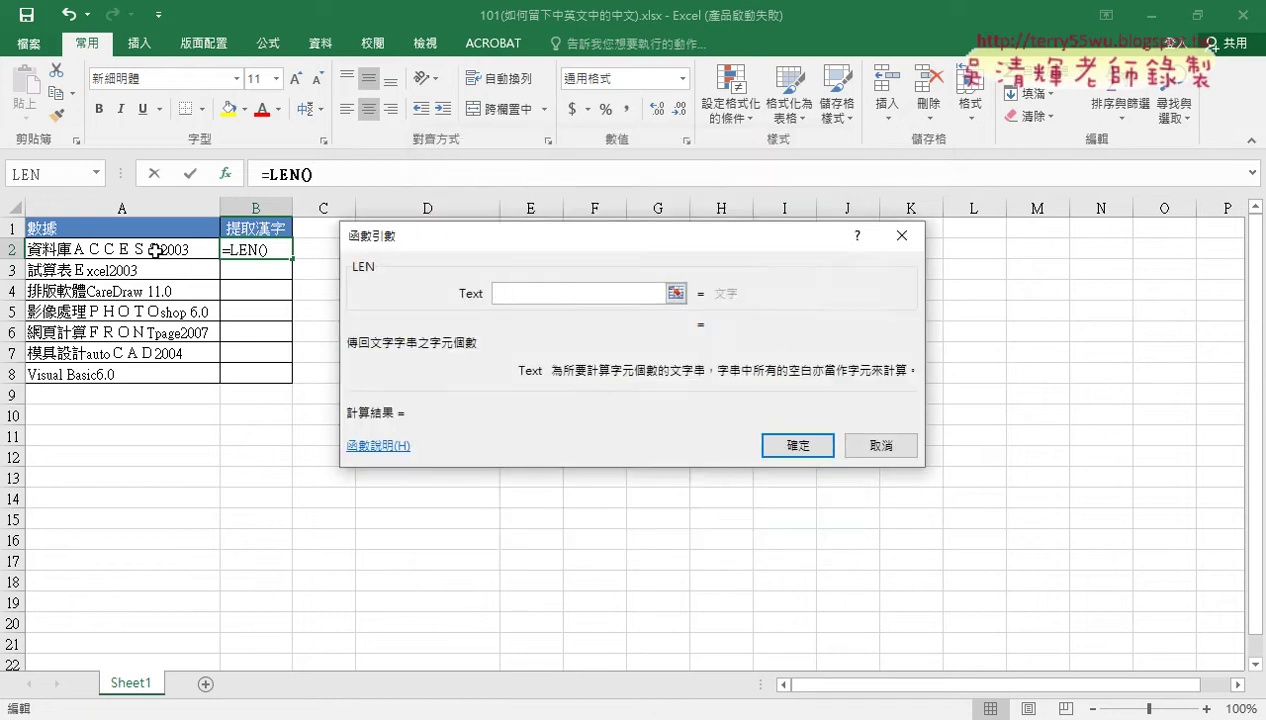
pyautogui.click(150, 248)
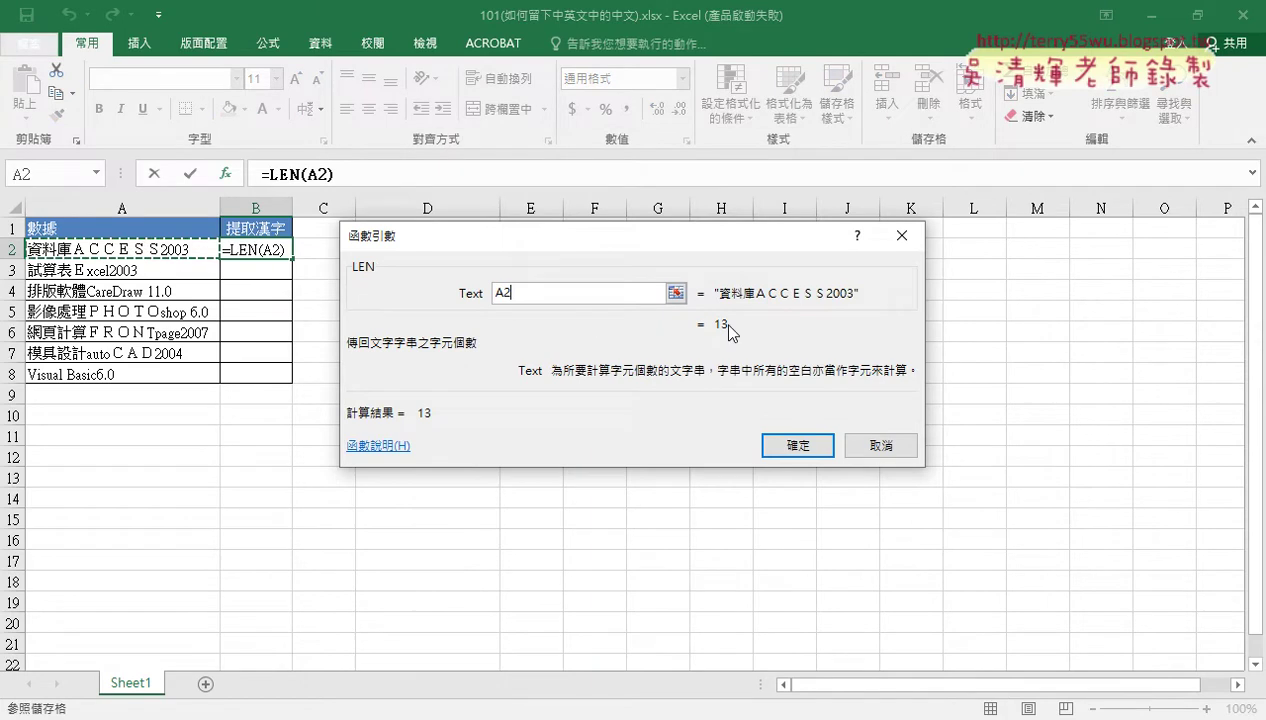
pyautogui.click(792, 446)
pyautogui.click(329, 243)
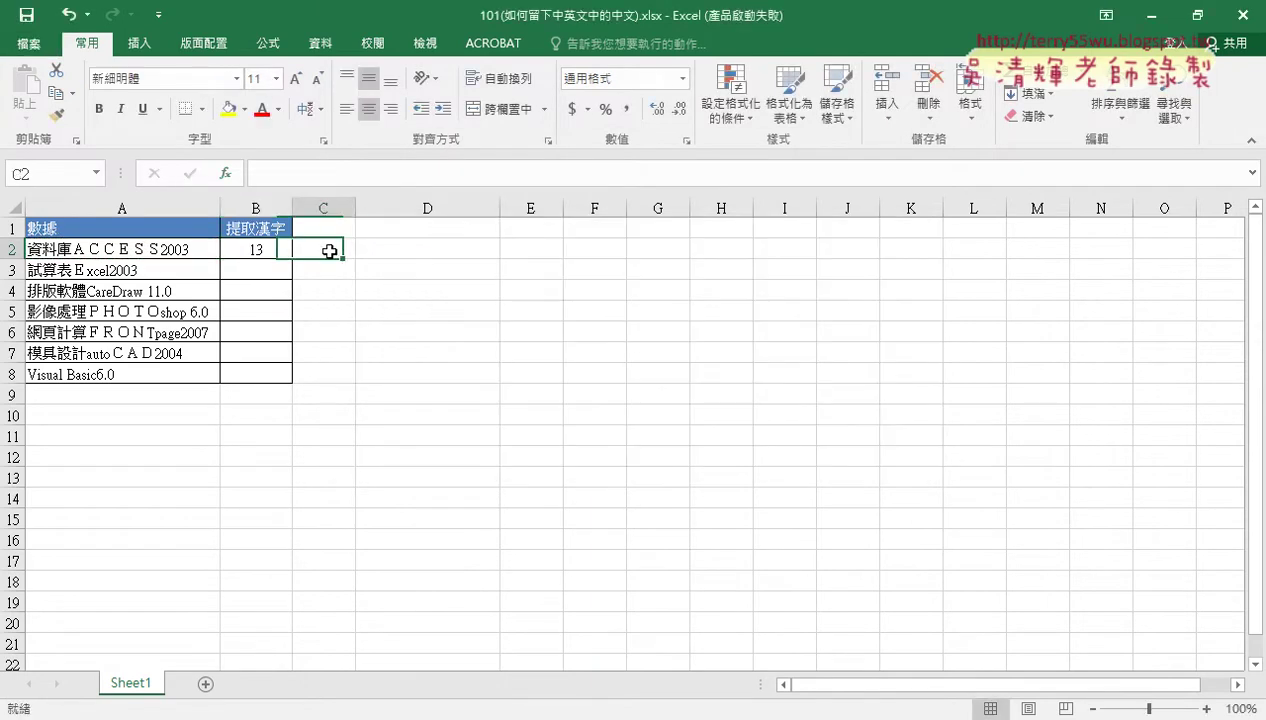
pyautogui.click(225, 173)
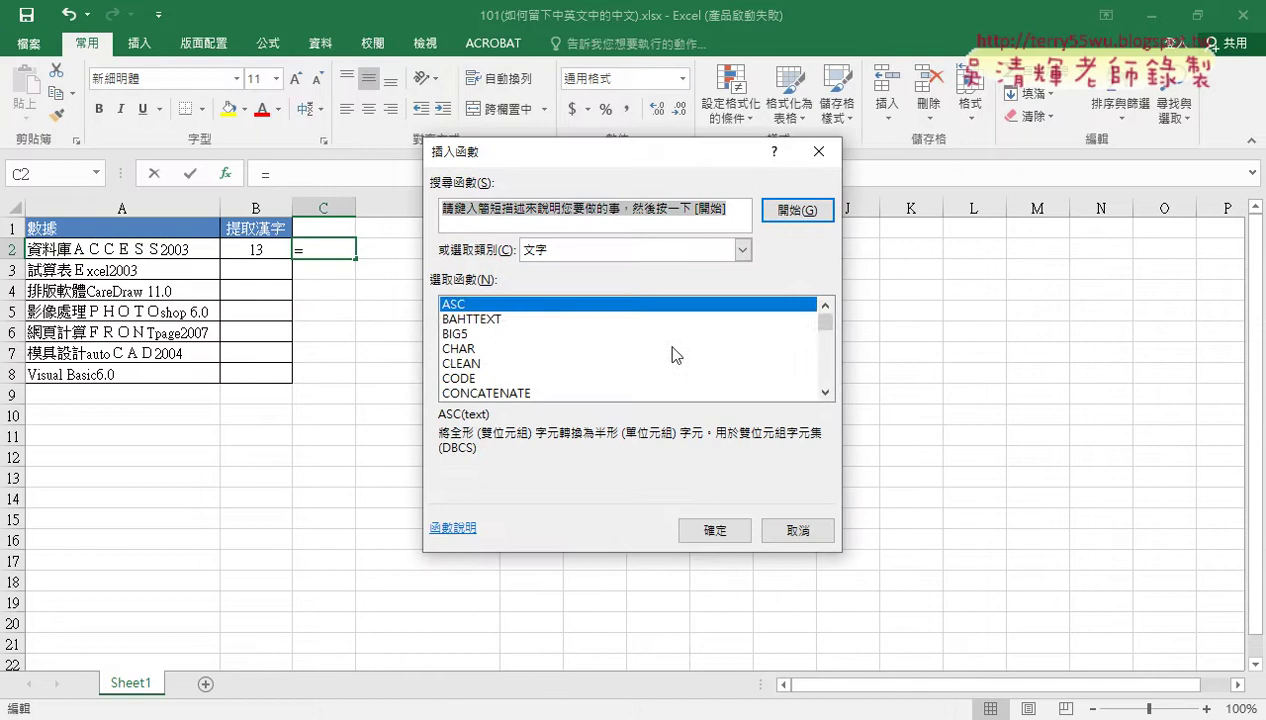
# Step: Enter =LENB(A2) in C2, returning 22 bytes
pyautogui.click(822, 392)
pyautogui.click(822, 392)
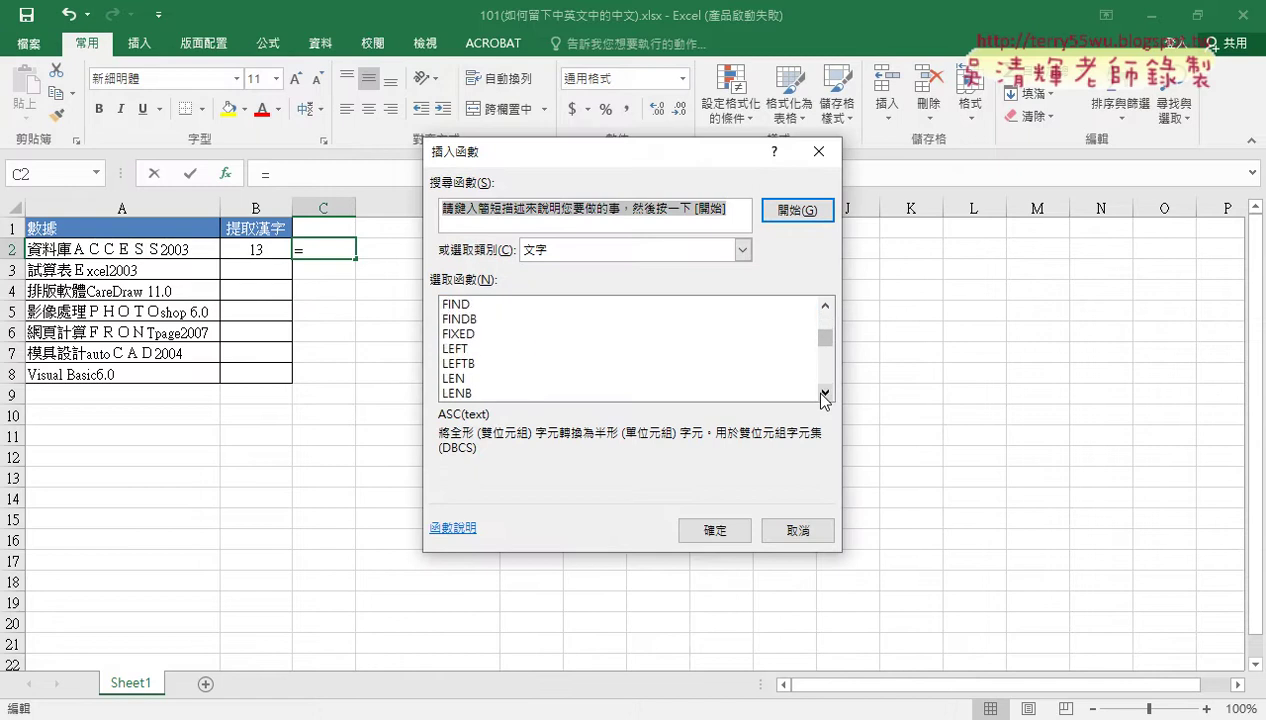
pyautogui.click(822, 392)
pyautogui.click(470, 378)
pyautogui.click(700, 528)
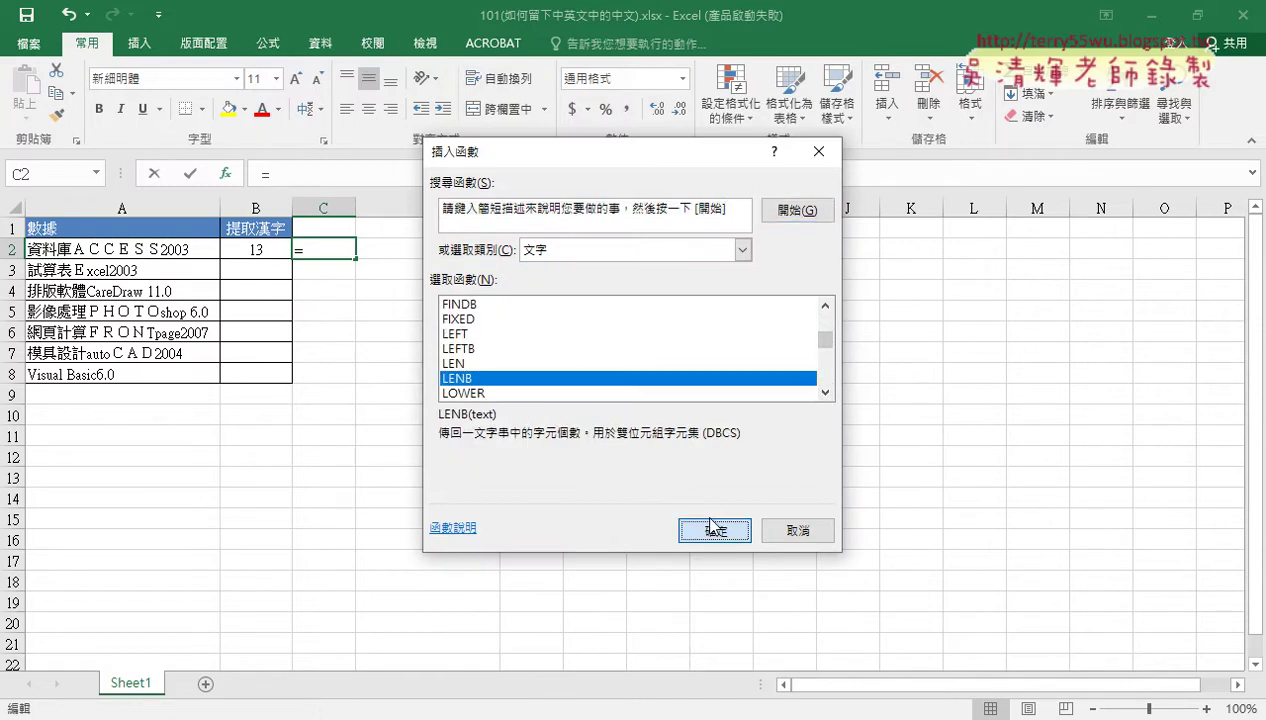
pyautogui.click(148, 250)
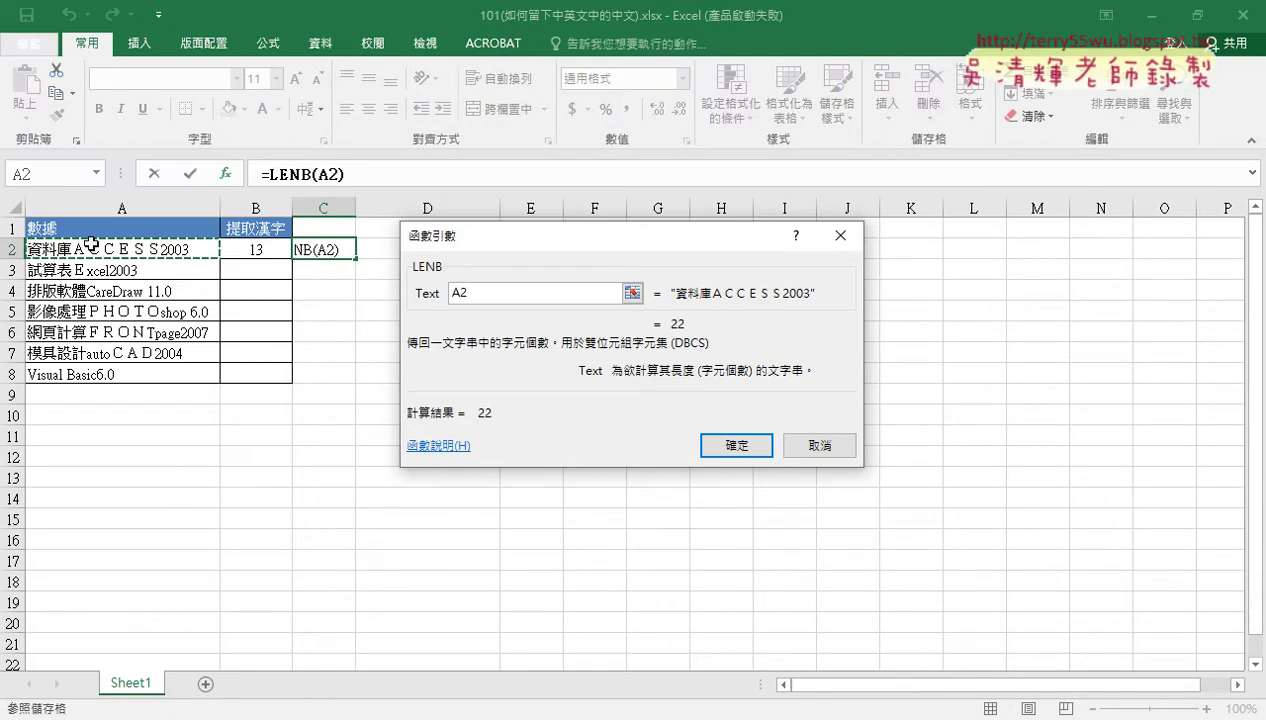
pyautogui.click(721, 446)
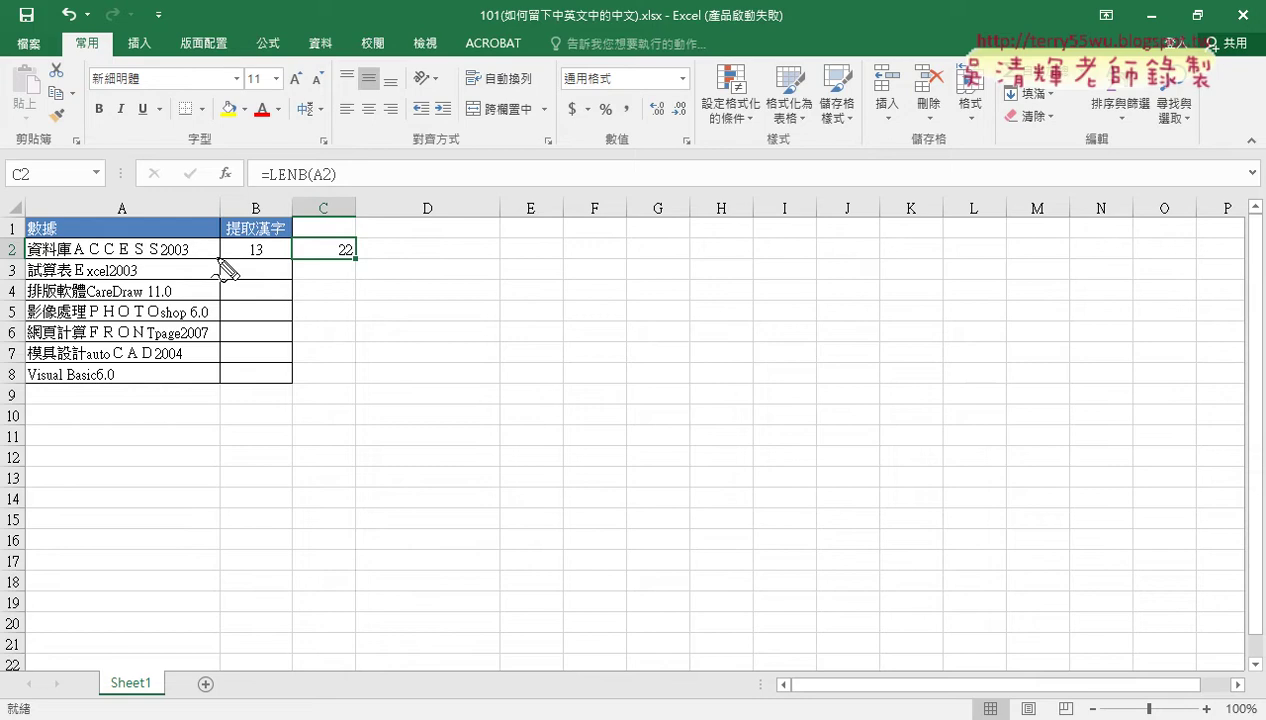
# Step: Mark A2's Chinese characters and 2003 and the 13 and 22 results in red ink, then clear it
pyautogui.moveTo(87, 130); pyautogui.dragTo(92, 178)
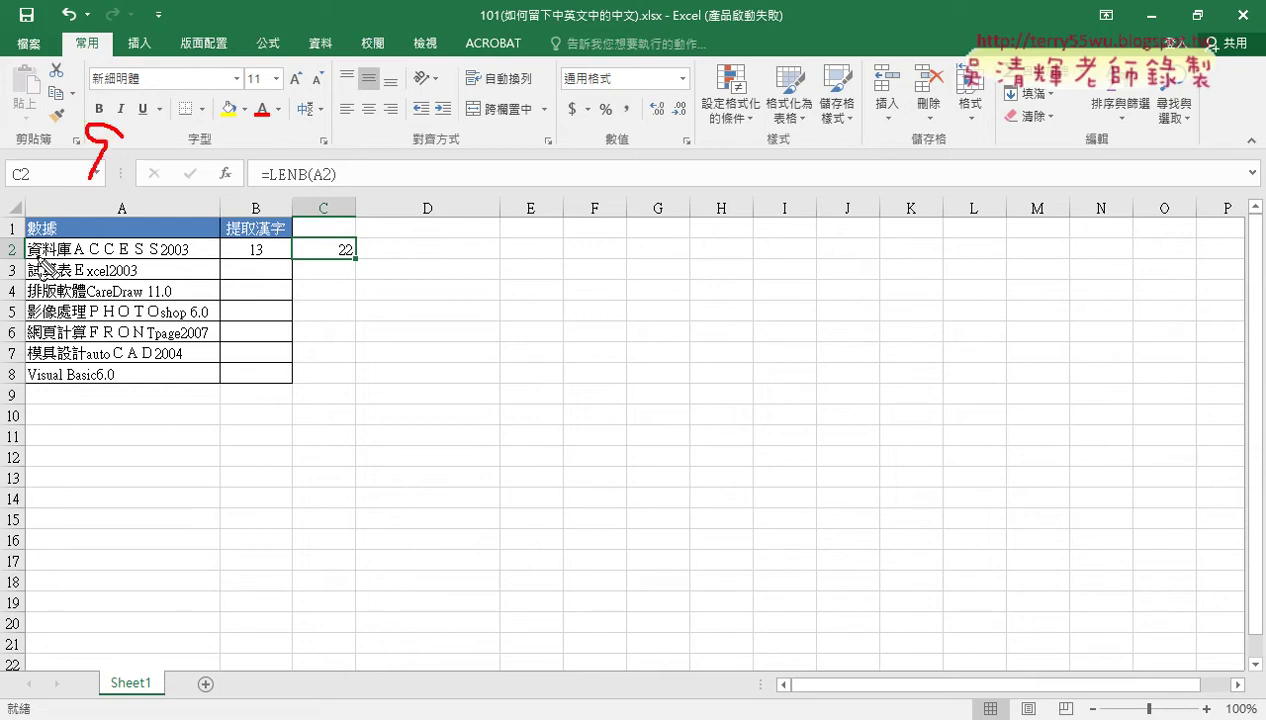
pyautogui.moveTo(34, 260); pyautogui.dragTo(158, 259)
pyautogui.moveTo(133, 139)
pyautogui.mouseDown()
pyautogui.moveTo(116, 168)
pyautogui.moveTo(177, 160)
pyautogui.mouseUp()
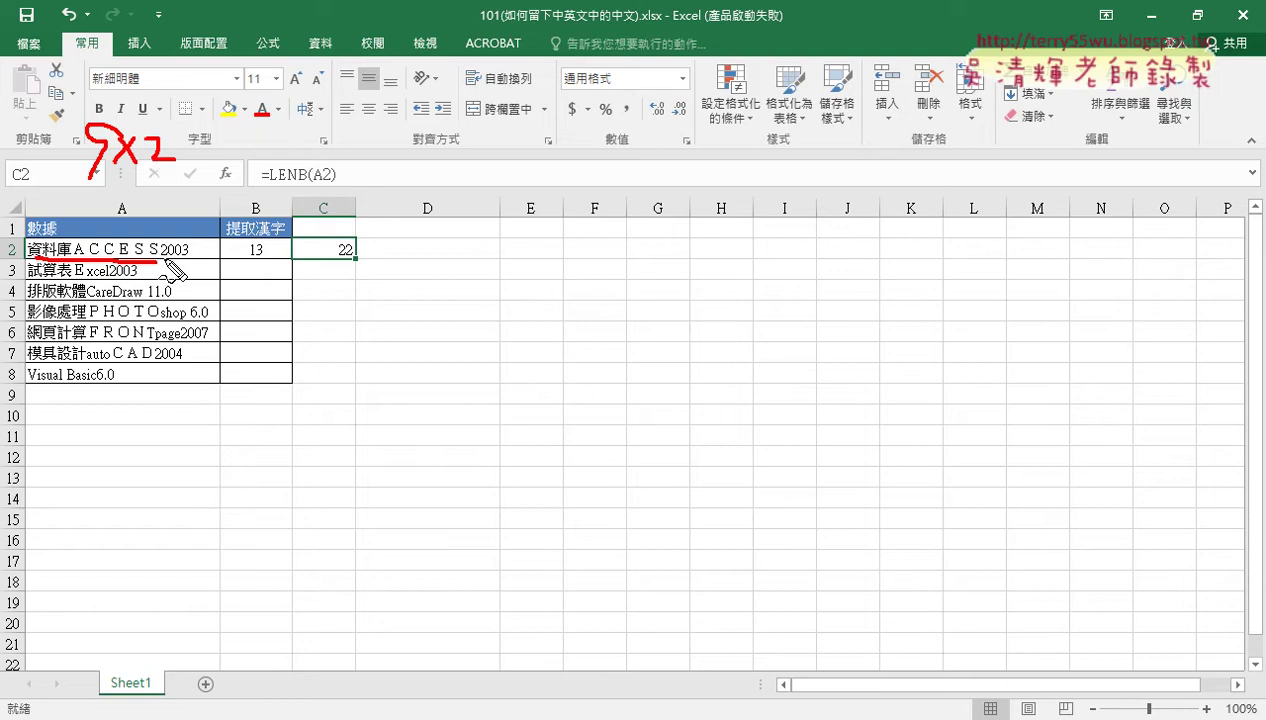
pyautogui.moveTo(162, 256); pyautogui.dragTo(190, 254)
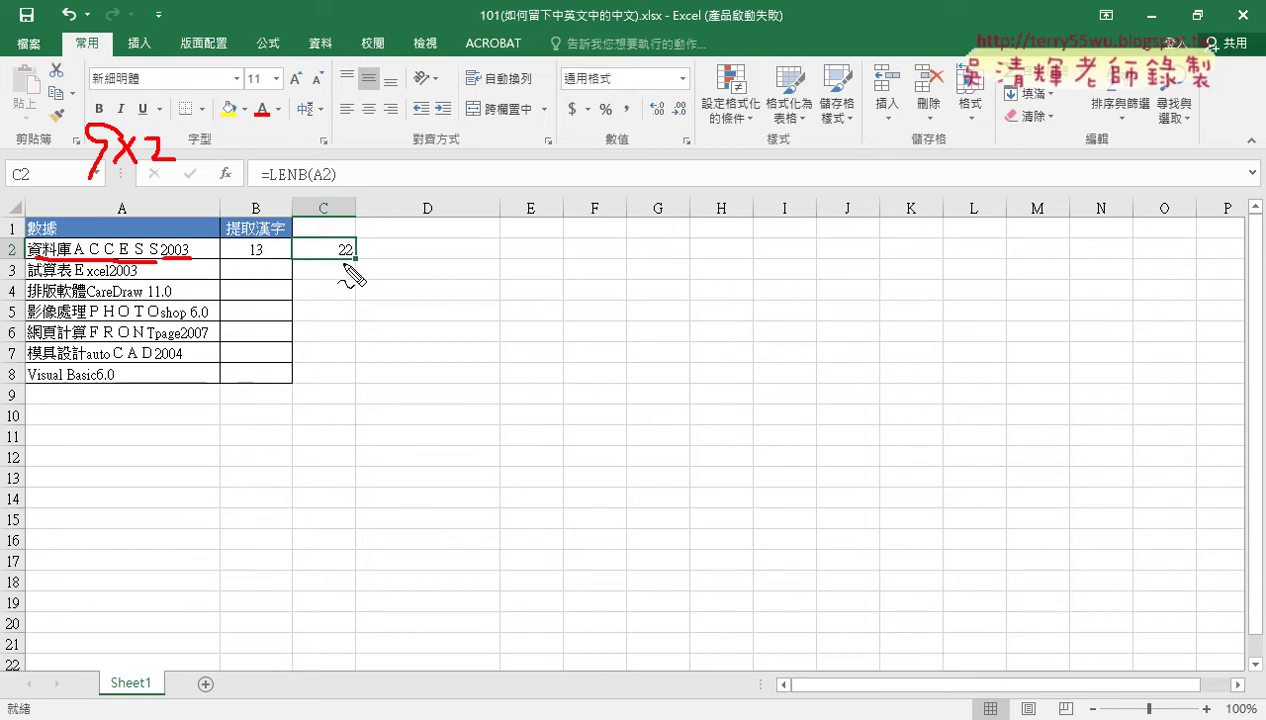
pyautogui.moveTo(360, 238); pyautogui.dragTo(332, 258)
pyautogui.moveTo(262, 238); pyautogui.dragTo(268, 265)
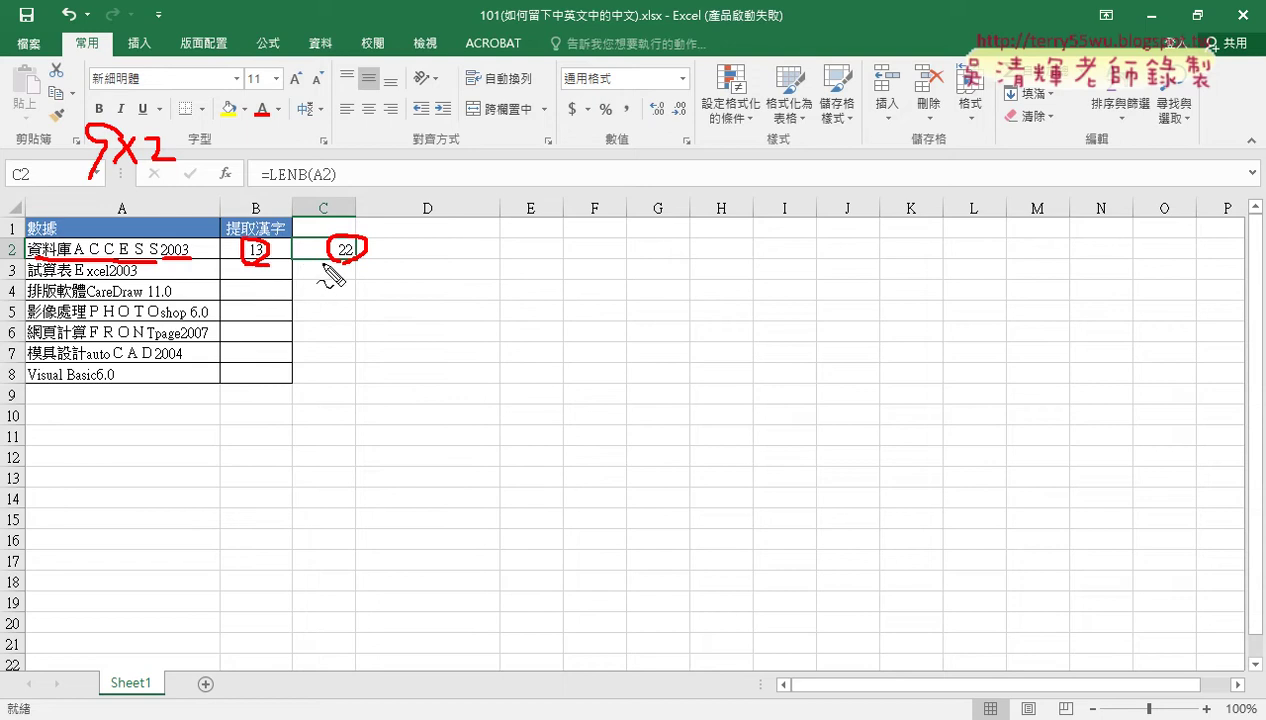
pyautogui.press('Escape')
# Step: Inspect A2's full-width ＡＣＣＥＳＳ text and C2's LENB formula, then select D2
pyautogui.click(130, 246)
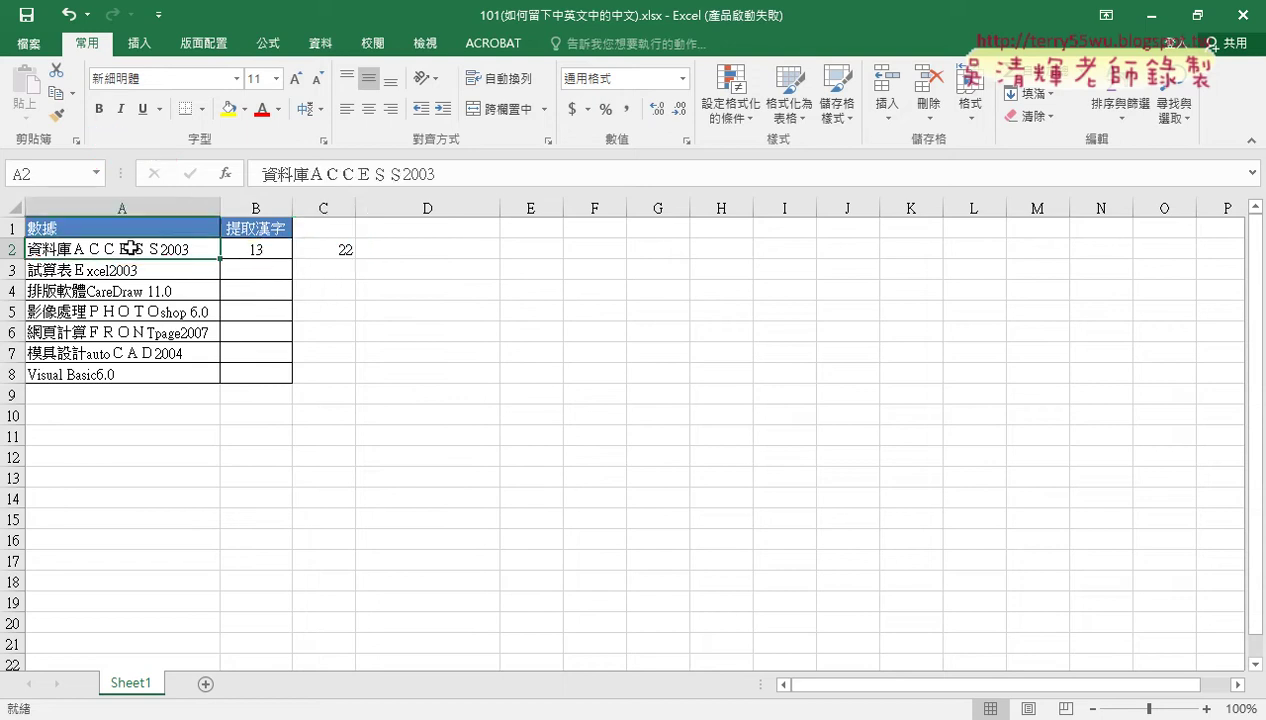
pyautogui.doubleClick(110, 249)
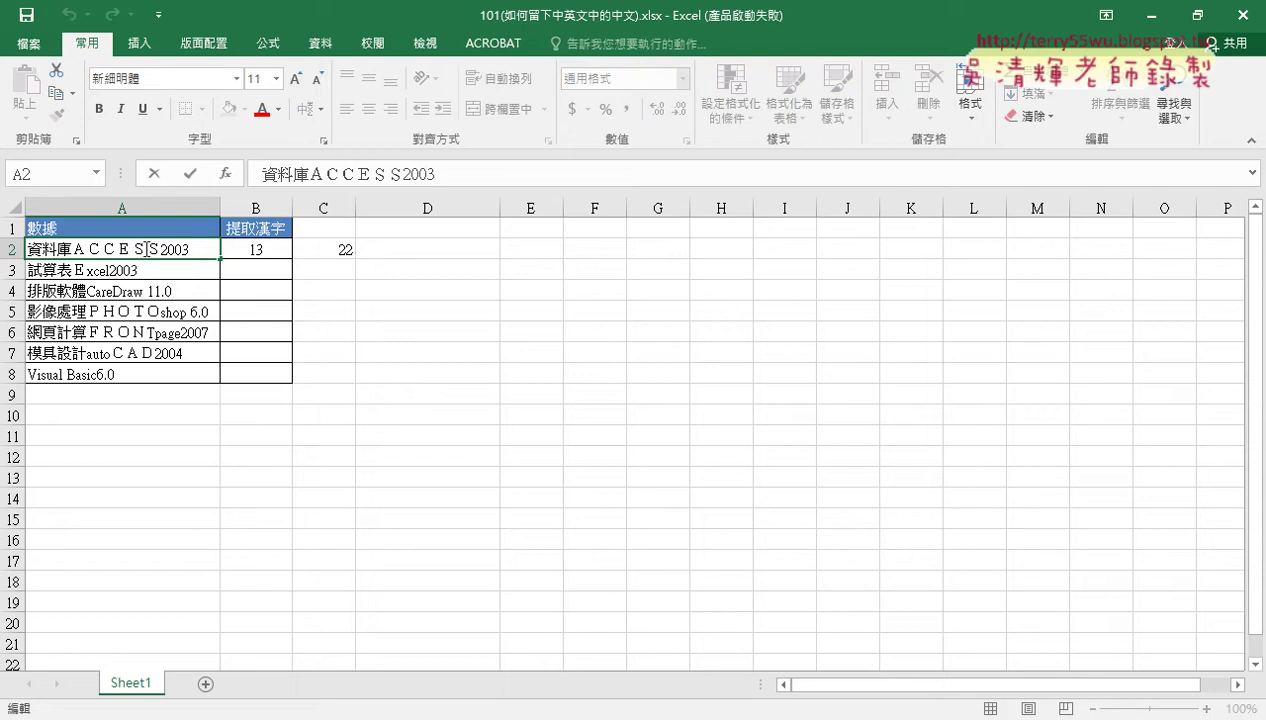
pyautogui.moveTo(165, 243); pyautogui.dragTo(72, 249)
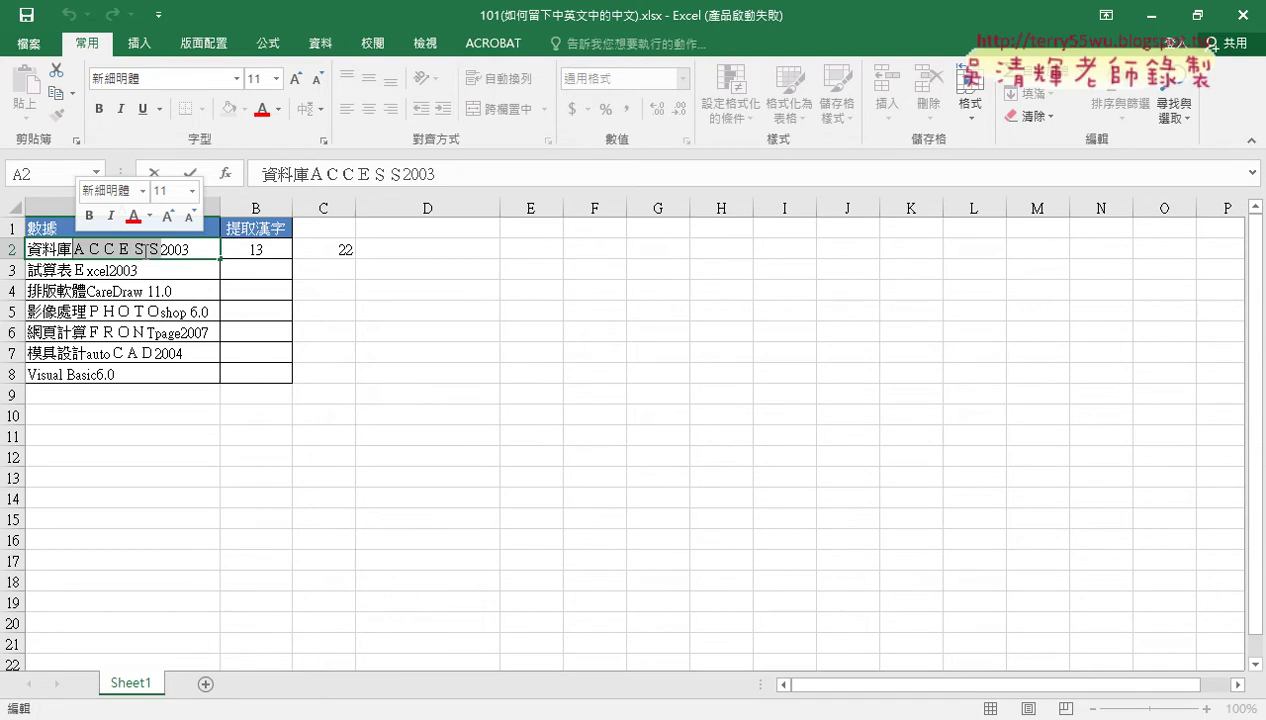
pyautogui.press('Escape')
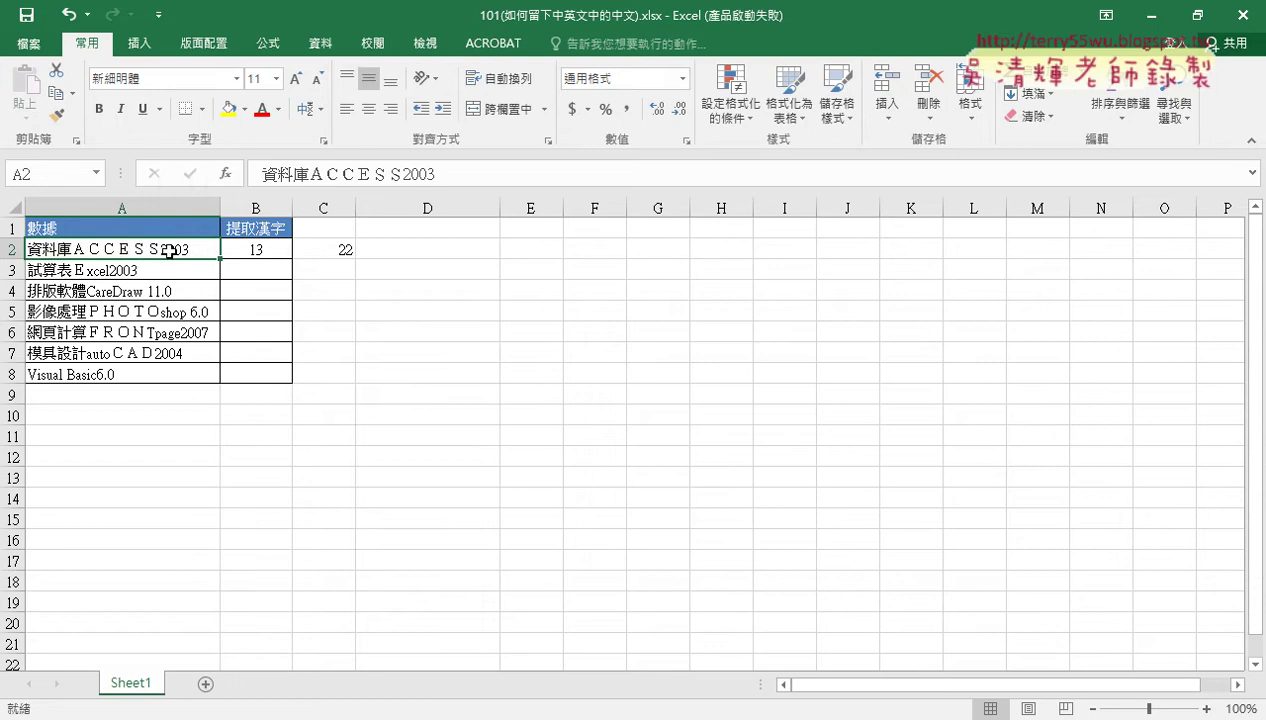
pyautogui.click(178, 272)
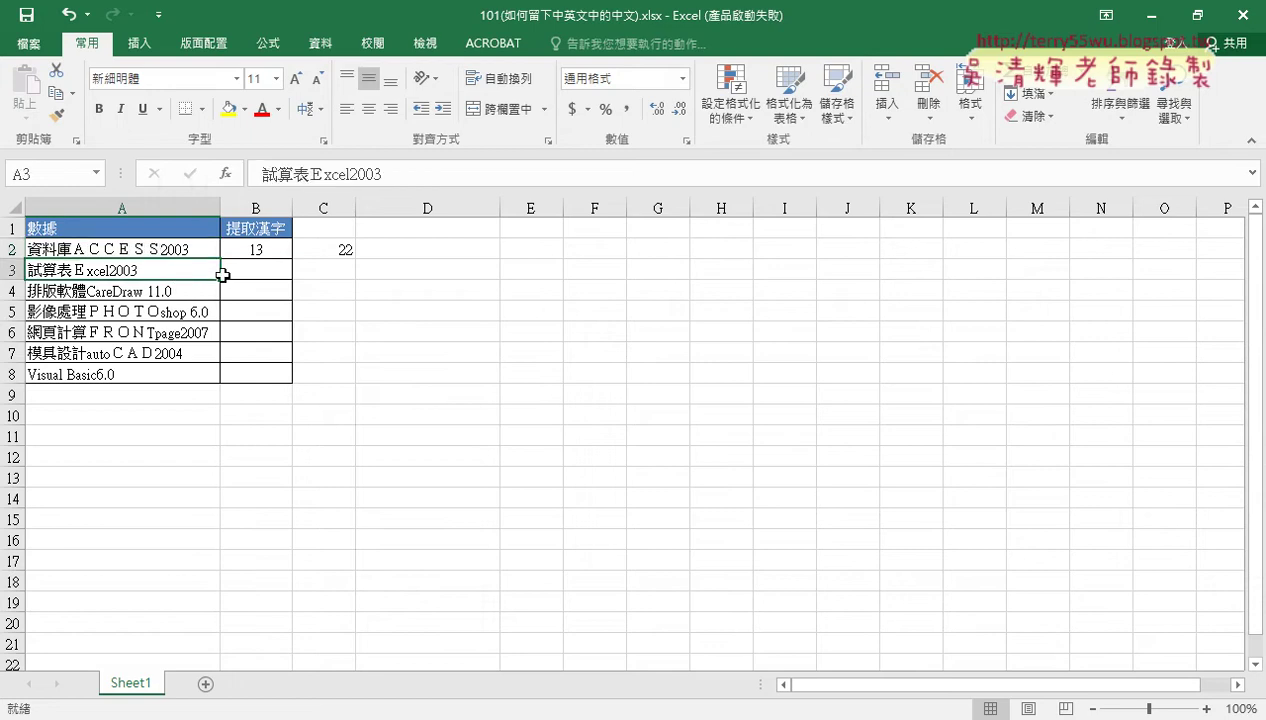
pyautogui.click(104, 250)
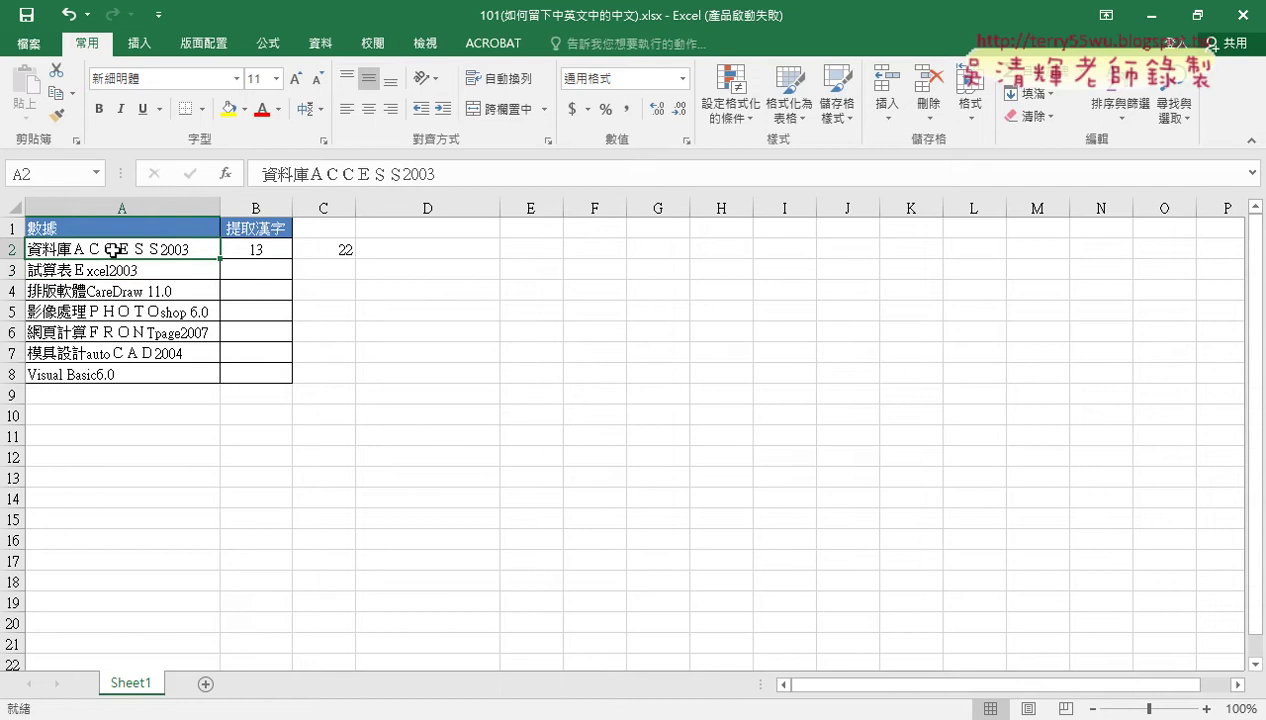
pyautogui.click(340, 250)
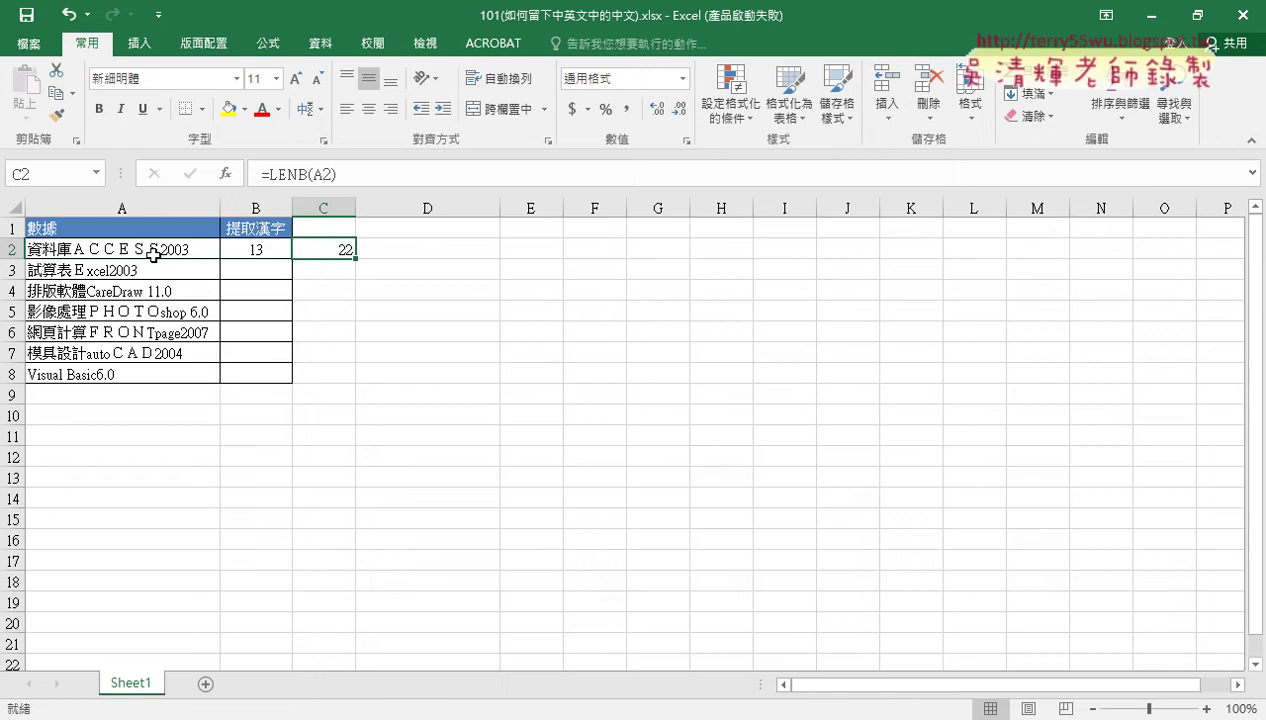
pyautogui.click(423, 252)
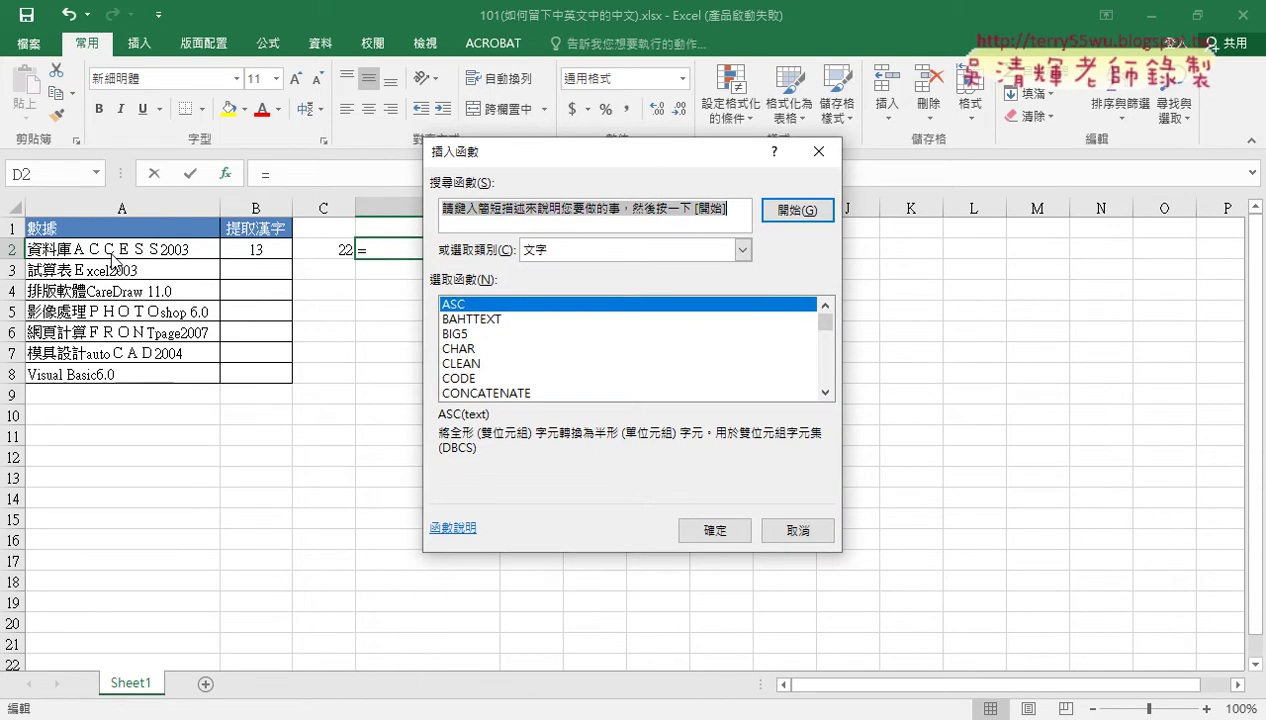
# Step: Choose ASC from the Text functions and set its Text argument to A2
pyautogui.moveTo(545, 150); pyautogui.dragTo(676, 103)
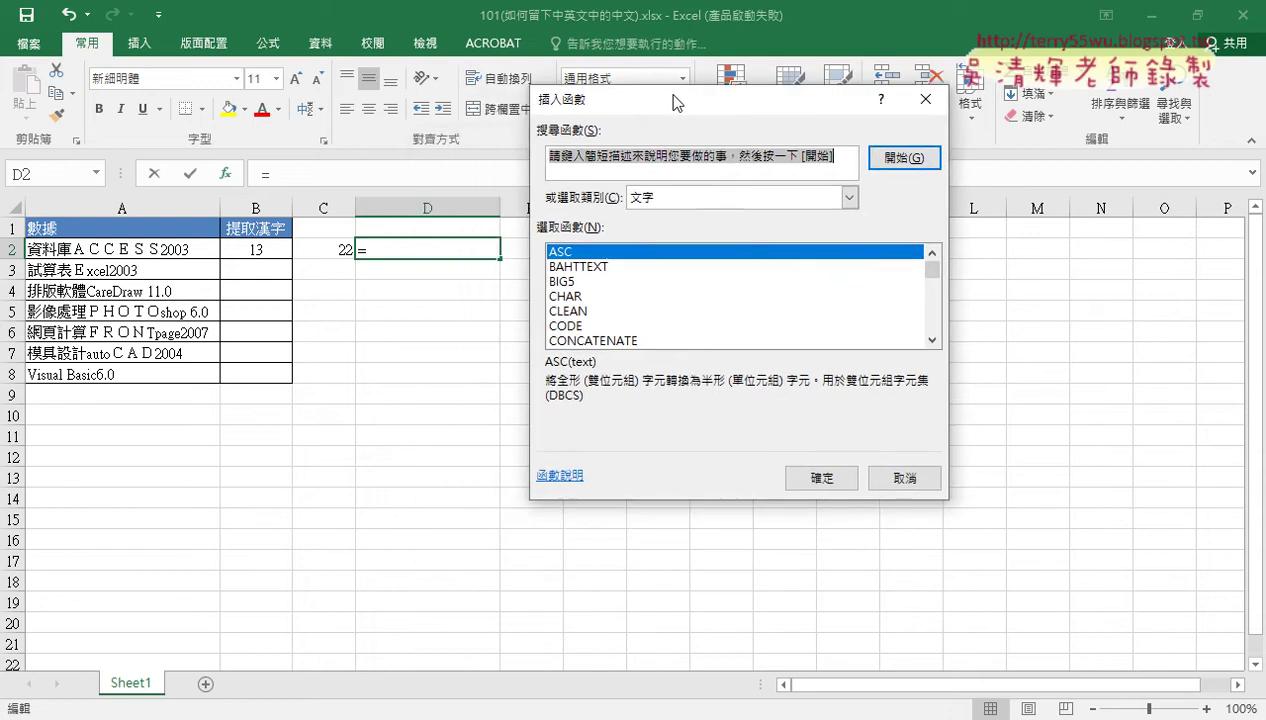
pyautogui.click(683, 198)
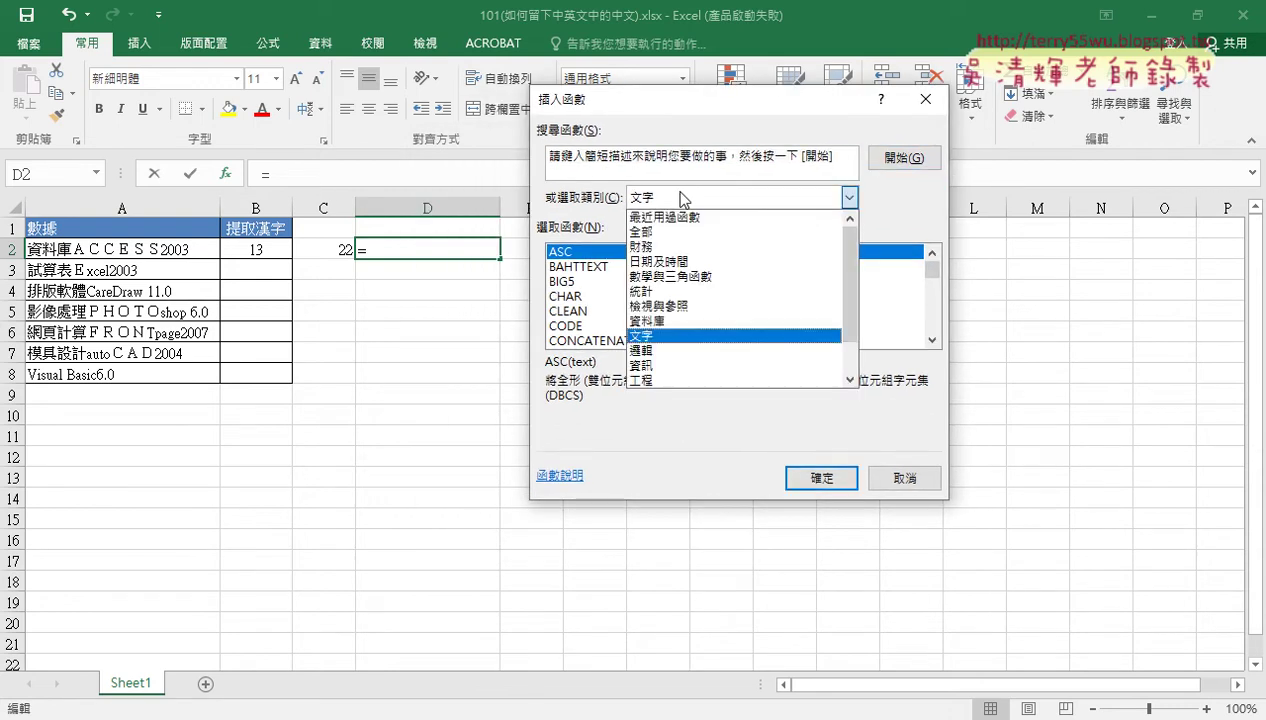
pyautogui.click(663, 199)
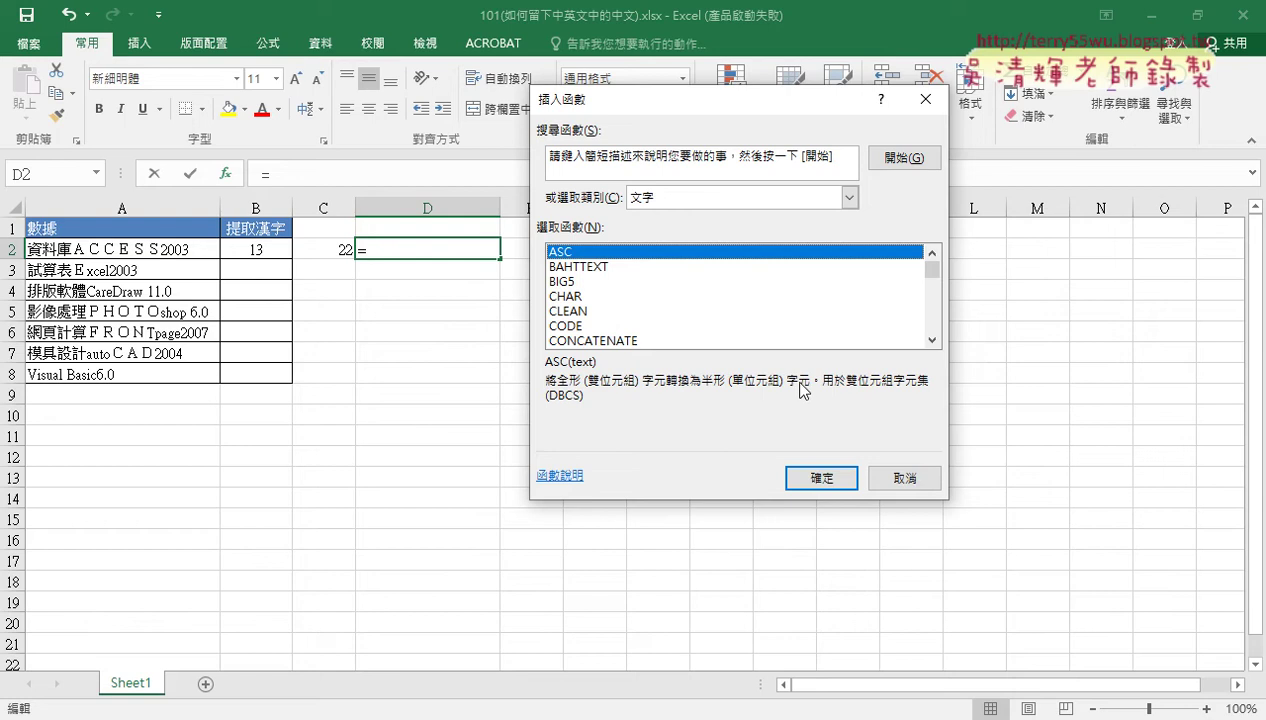
pyautogui.click(818, 479)
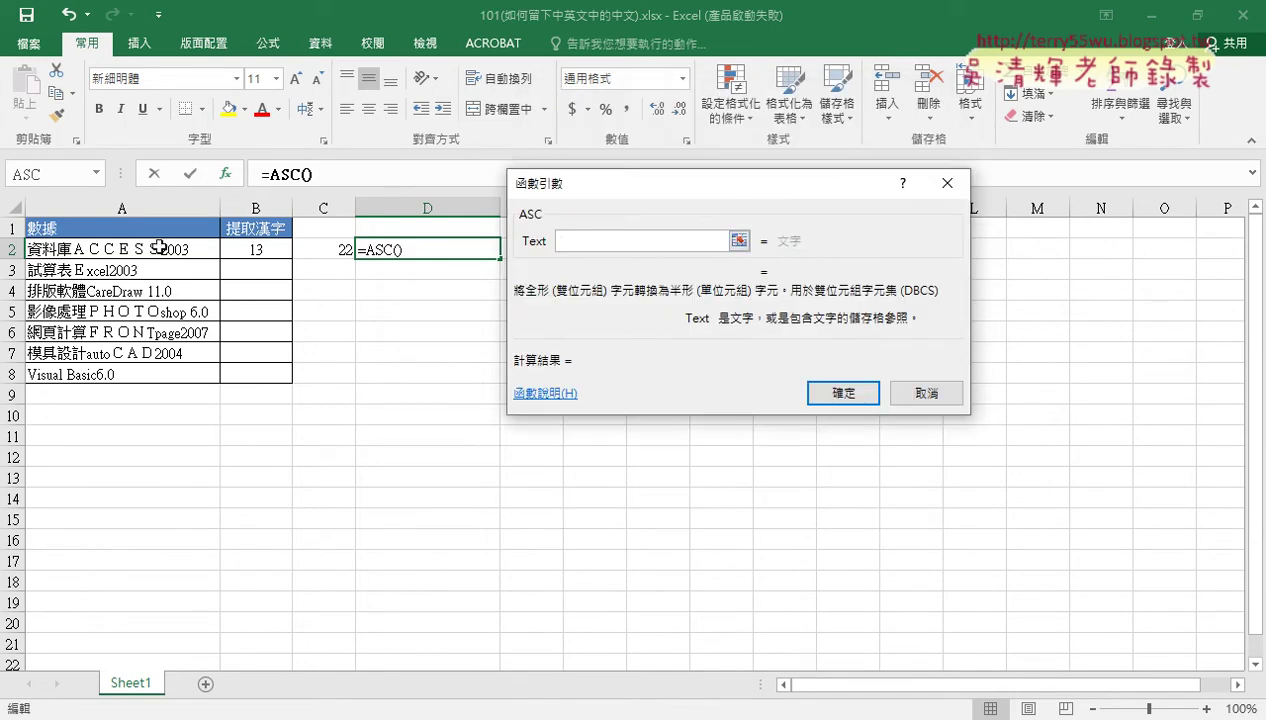
pyautogui.click(126, 250)
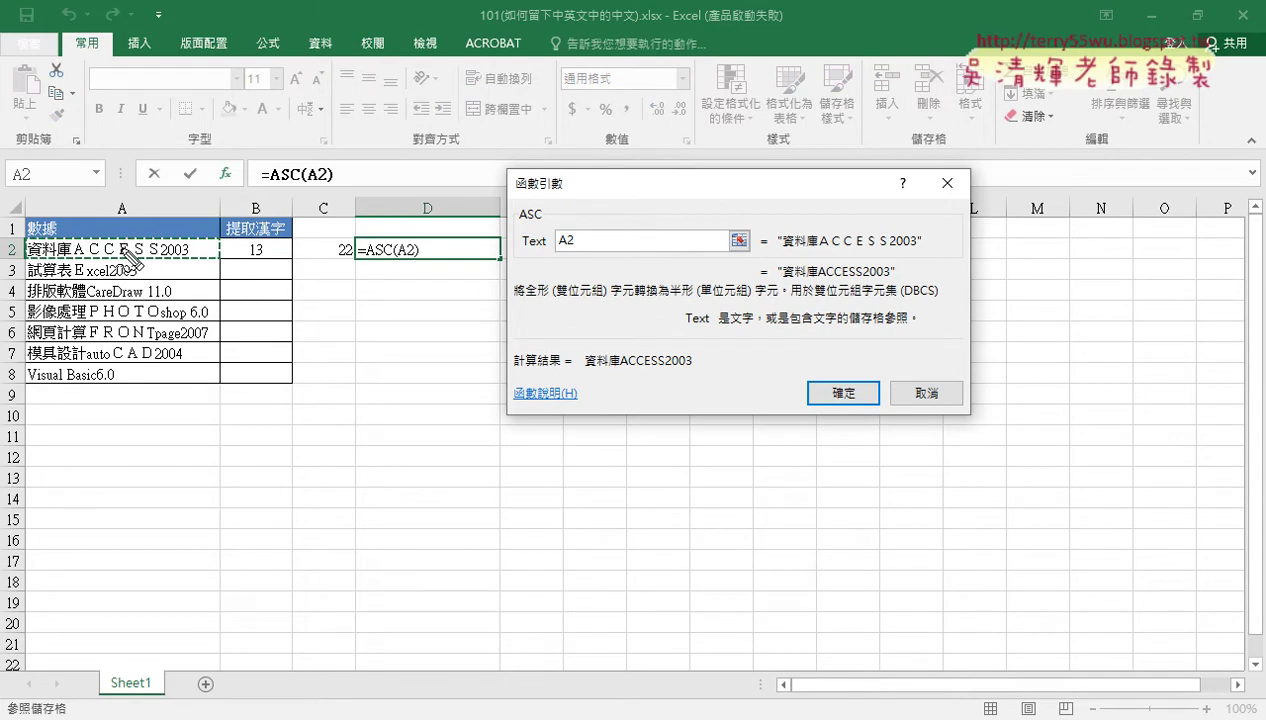
# Step: Underline the half-width ACCESS in the preview and confirm =ASC(A2) in D2
pyautogui.moveTo(188, 258)
pyautogui.mouseDown()
pyautogui.moveTo(48, 258)
pyautogui.moveTo(552, 243)
pyautogui.mouseUp()
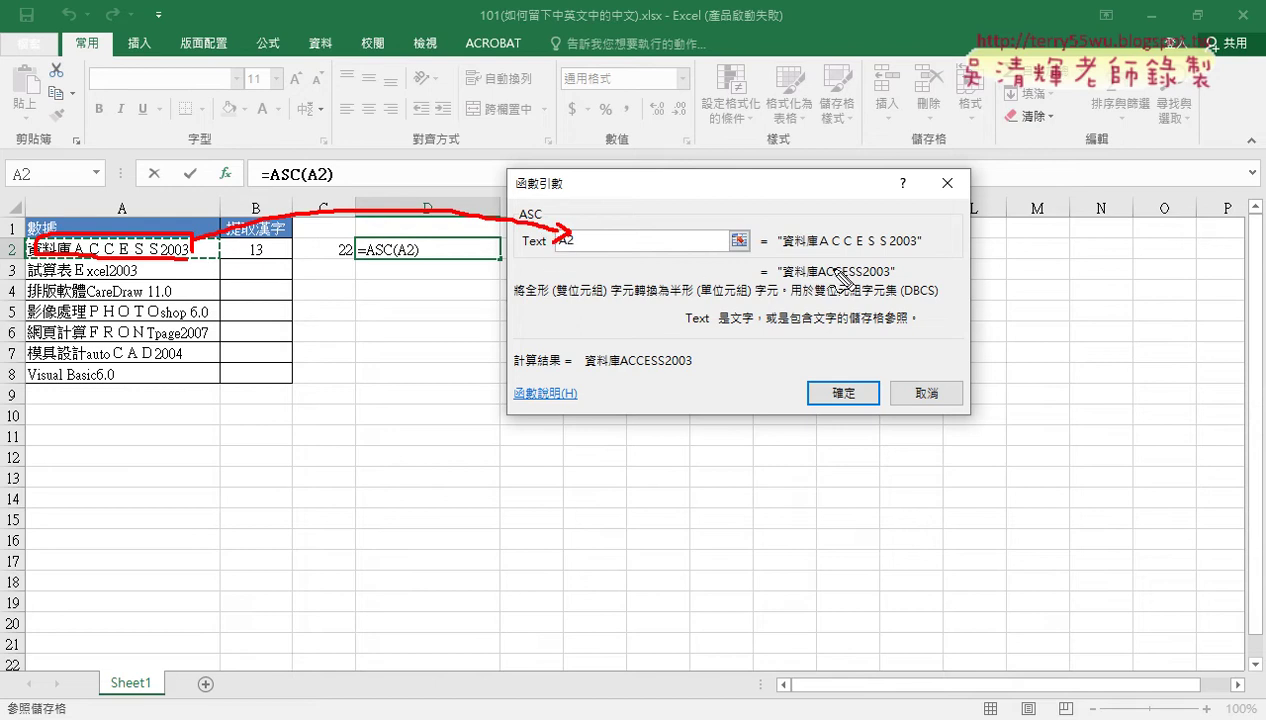
pyautogui.moveTo(780, 256); pyautogui.dragTo(915, 252)
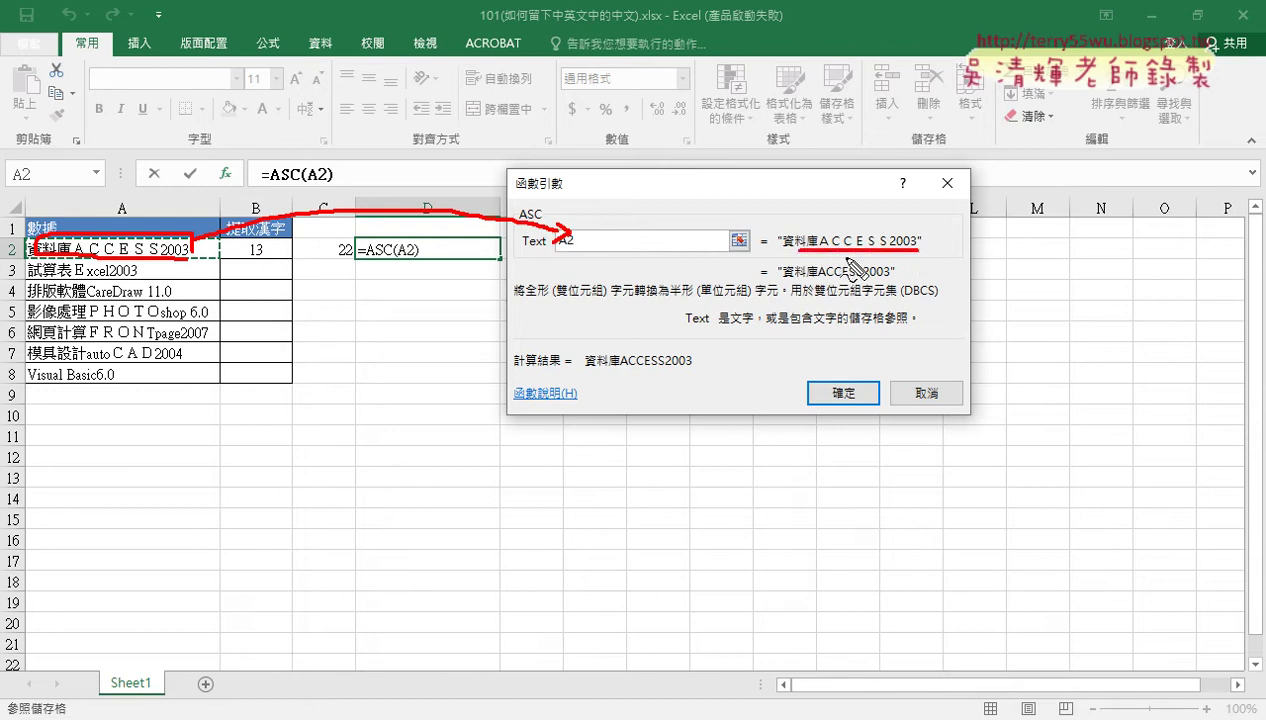
pyautogui.moveTo(706, 259); pyautogui.dragTo(746, 265)
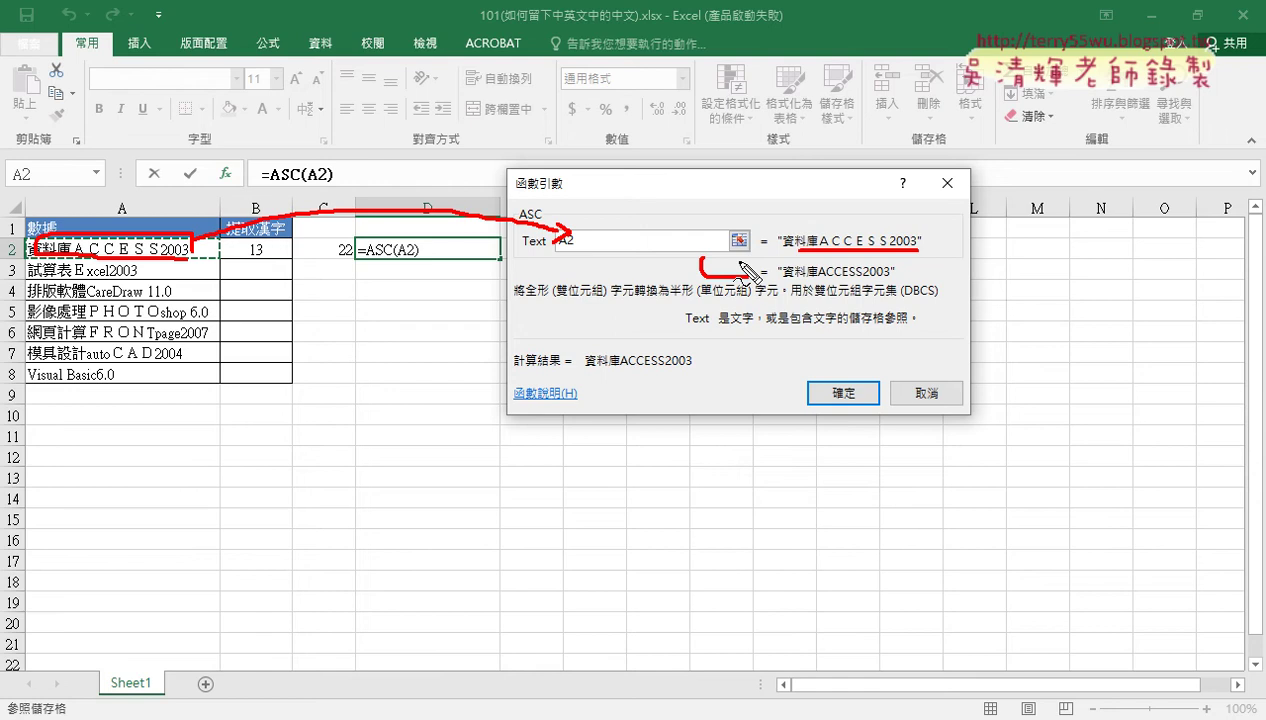
pyautogui.moveTo(818, 283); pyautogui.dragTo(866, 283)
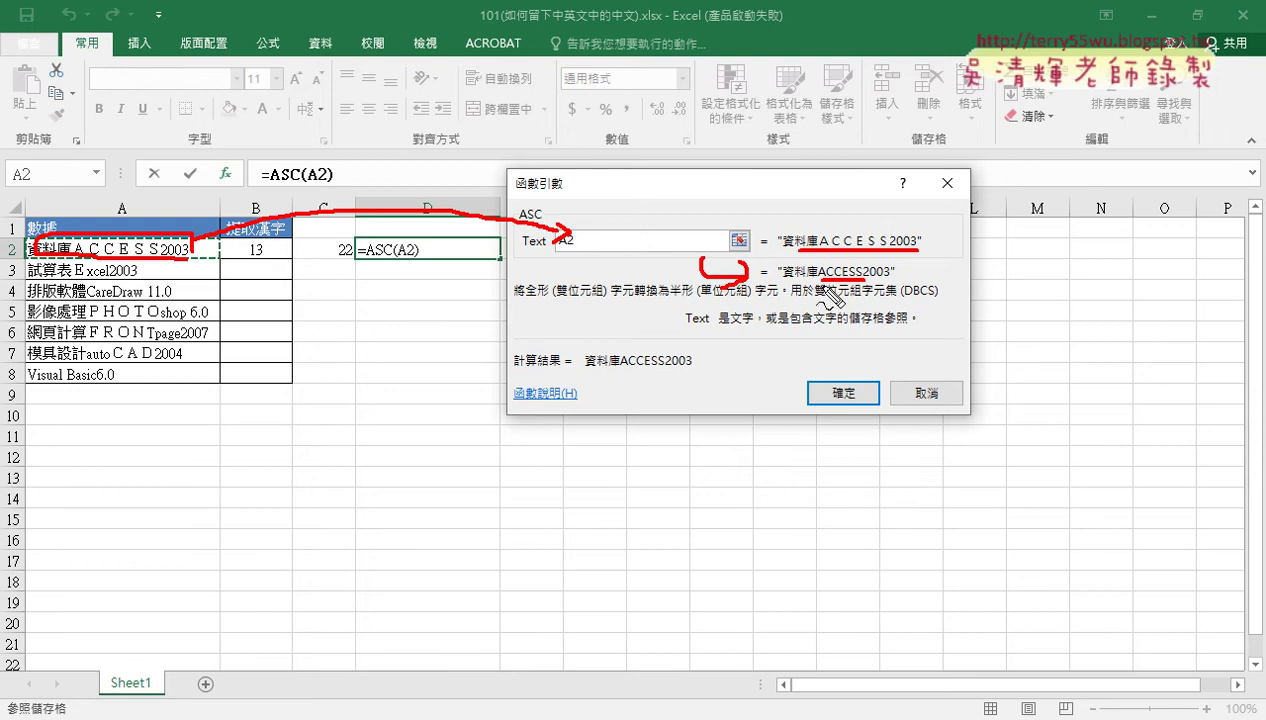
pyautogui.moveTo(816, 282); pyautogui.dragTo(866, 280)
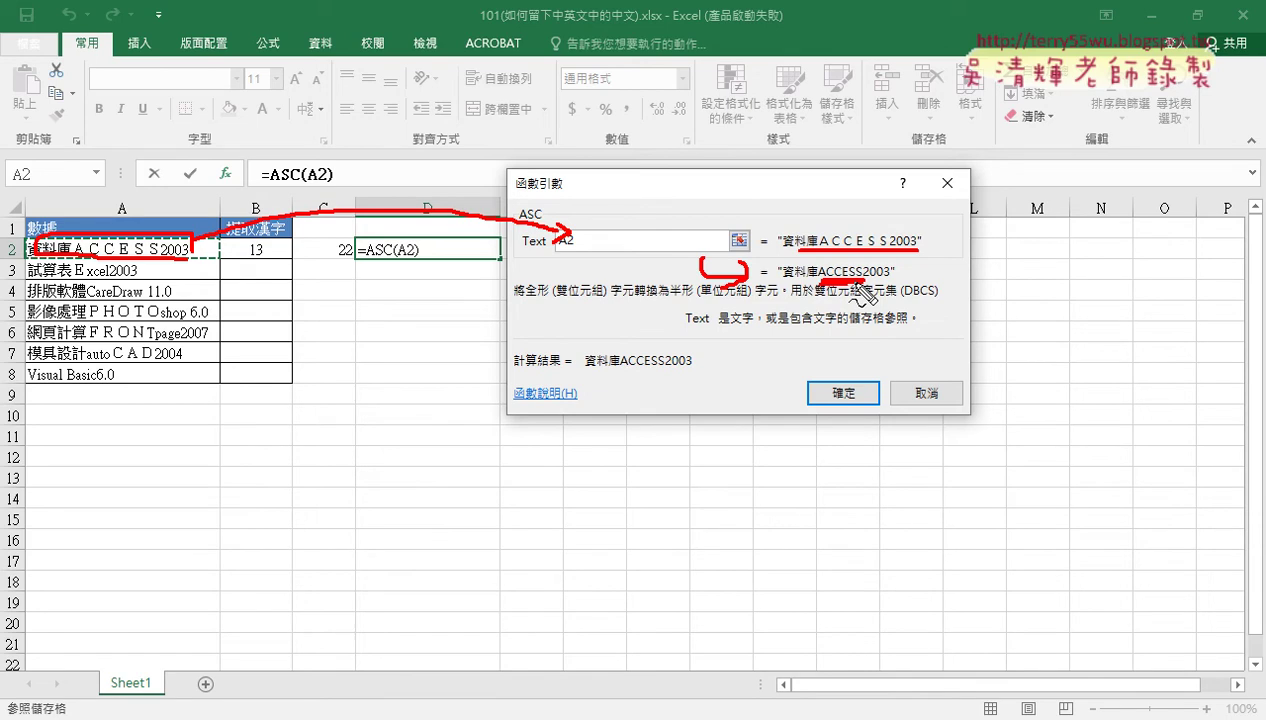
pyautogui.click(845, 393)
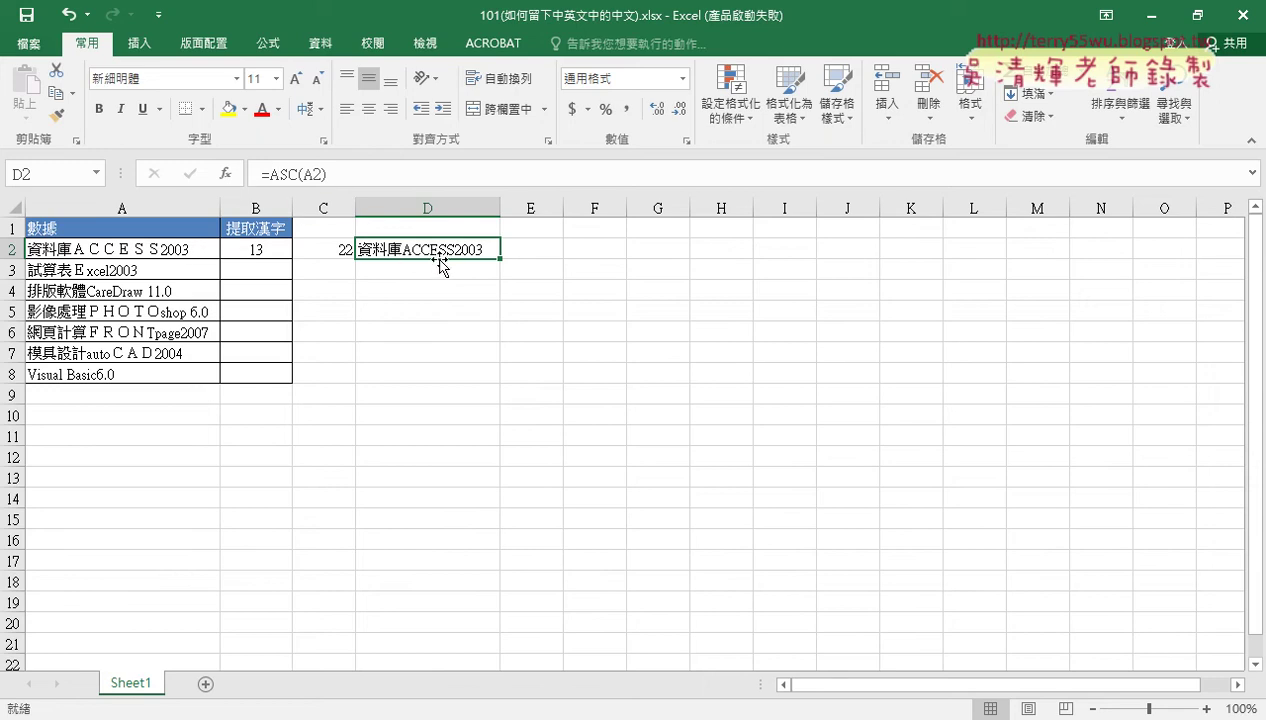
# Step: Change C2's formula to =LENB(D2), so it returns 16
pyautogui.click(338, 249)
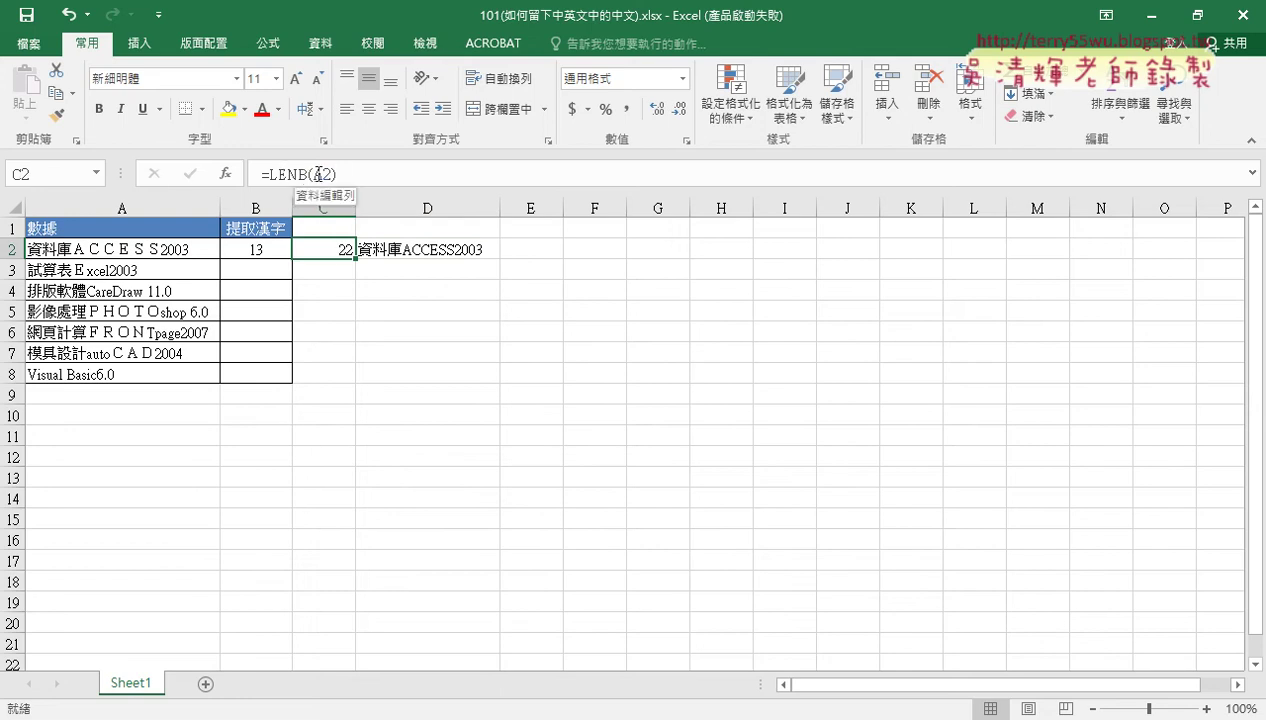
pyautogui.moveTo(312, 175); pyautogui.dragTo(336, 175)
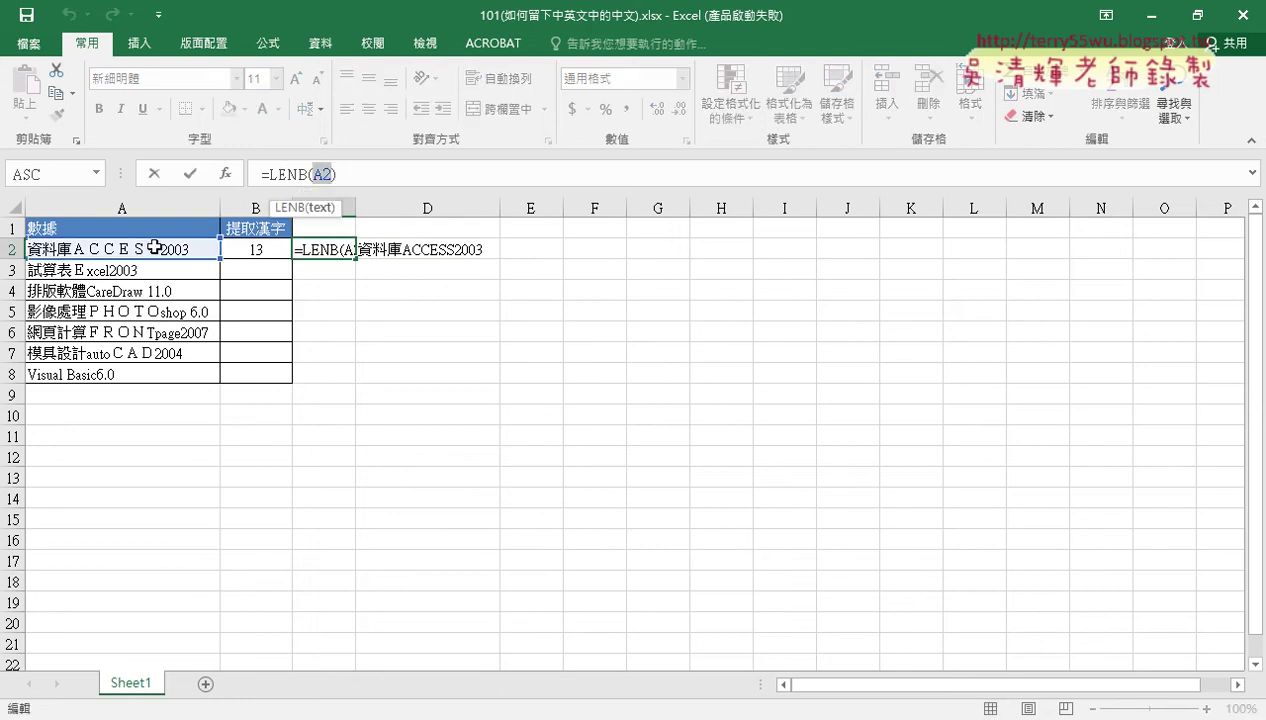
pyautogui.click(425, 250)
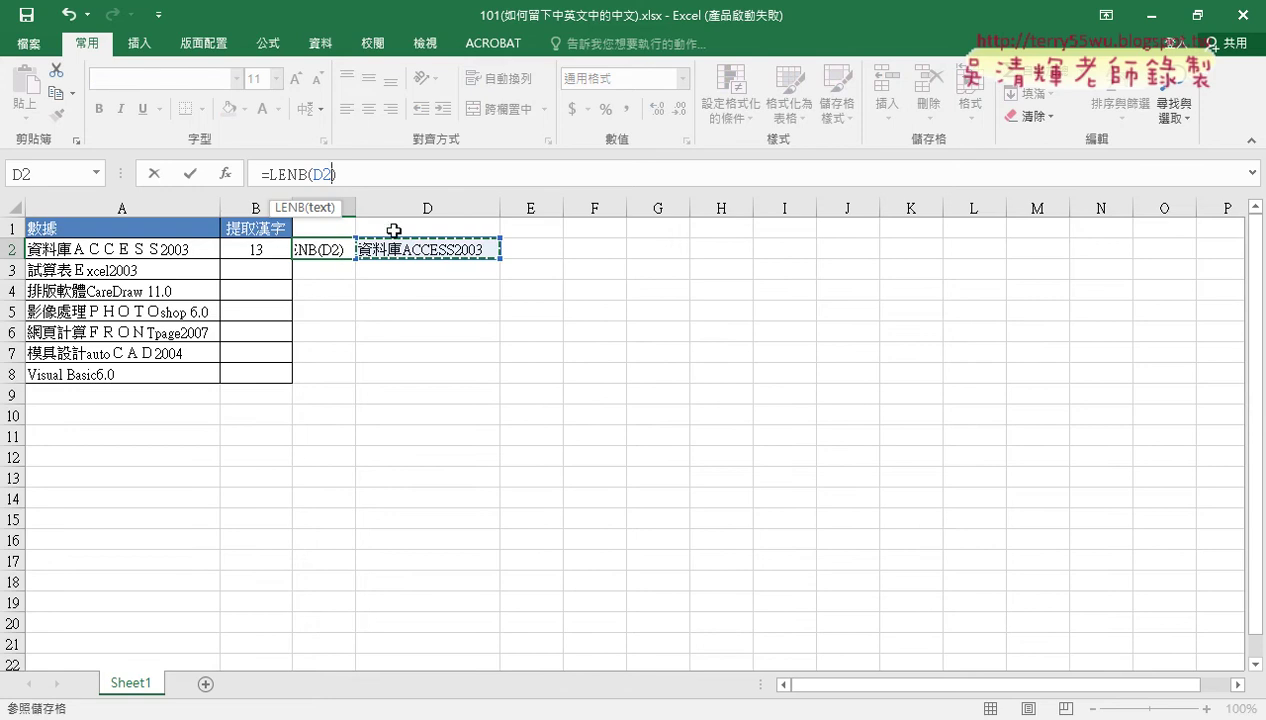
pyautogui.click(190, 173)
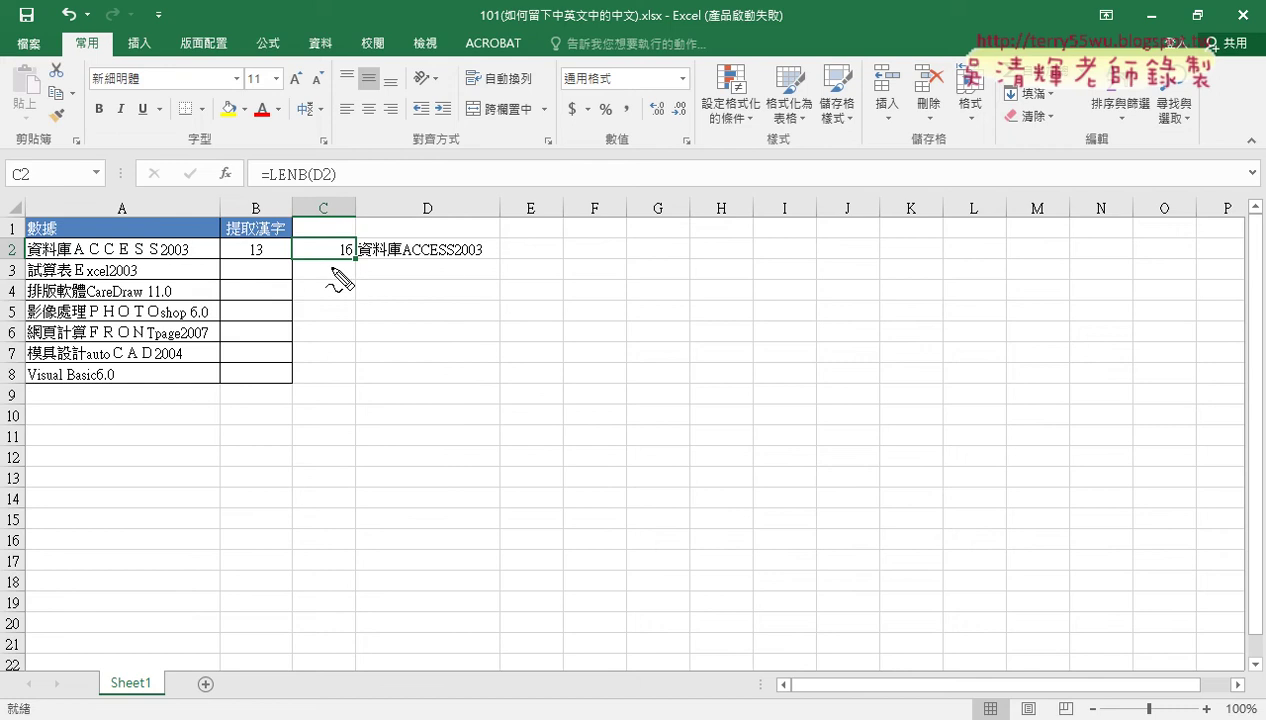
# Step: Circle the 16 and 13 results, underline LENB's B and D2's ACCESS2003, then clear the ink
pyautogui.moveTo(355, 258); pyautogui.dragTo(345, 262)
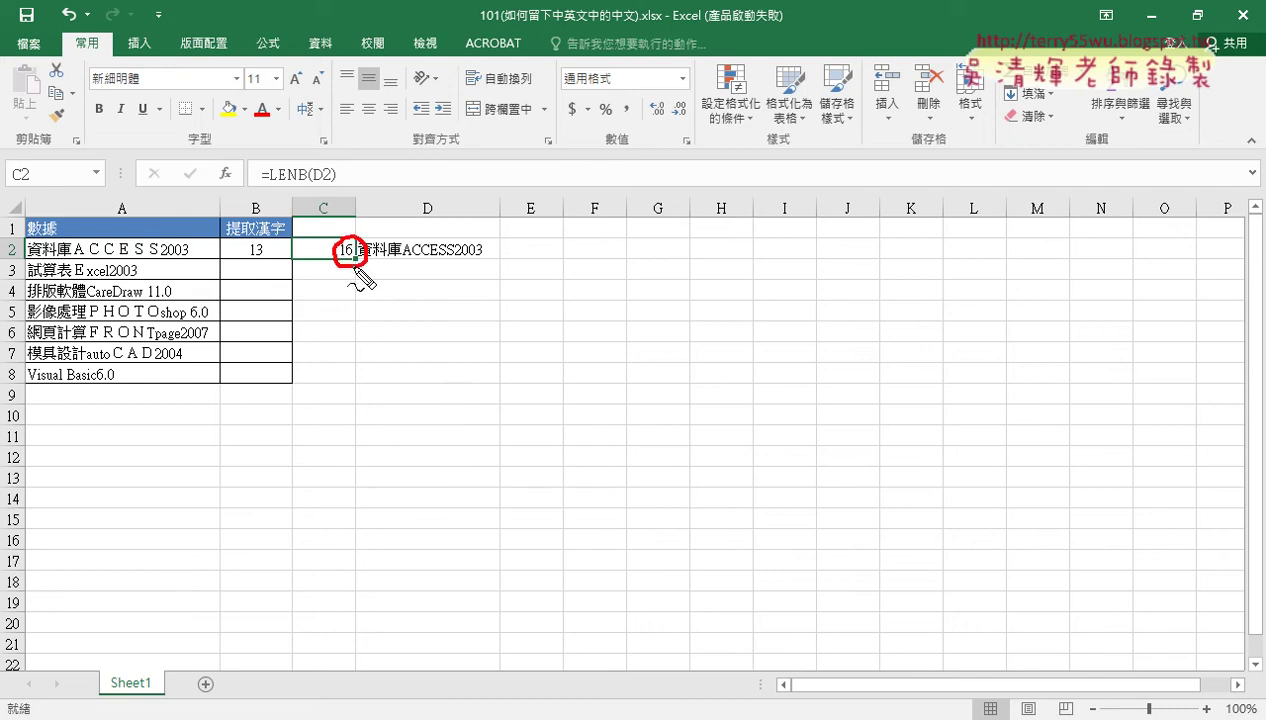
pyautogui.moveTo(262, 262); pyautogui.dragTo(266, 263)
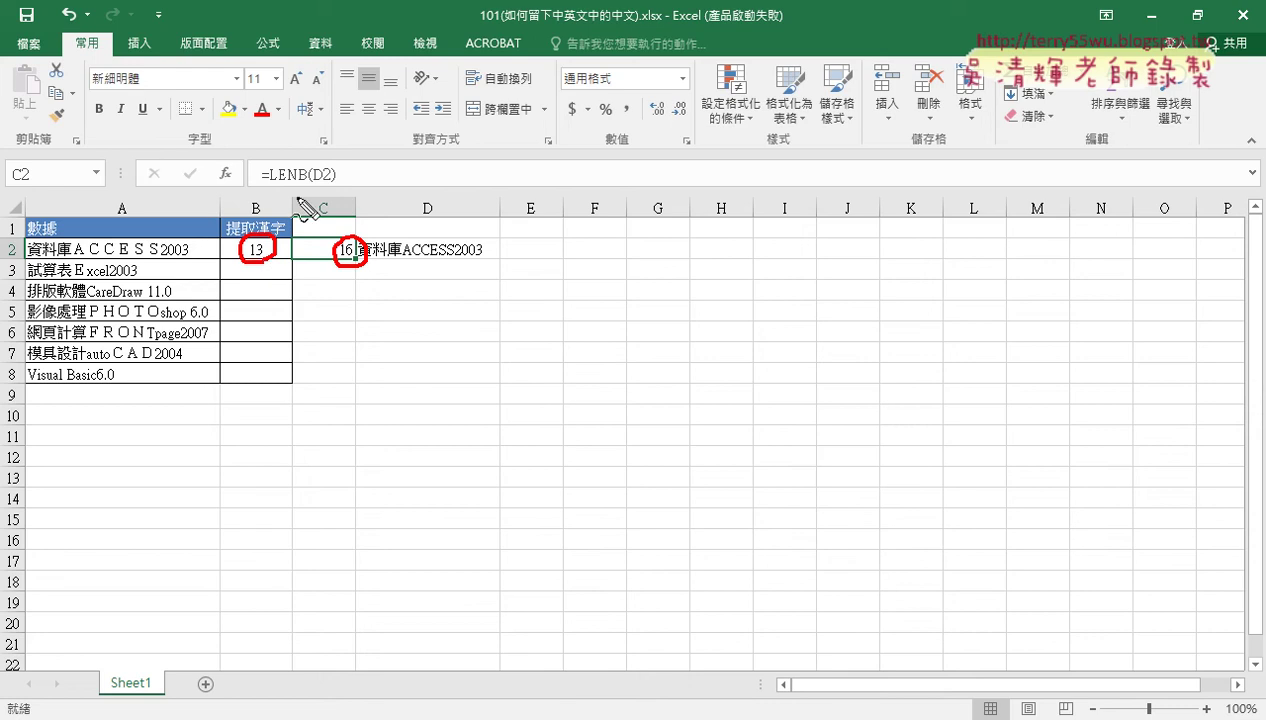
pyautogui.moveTo(296, 184); pyautogui.dragTo(309, 183)
pyautogui.moveTo(68, 259); pyautogui.dragTo(18, 261)
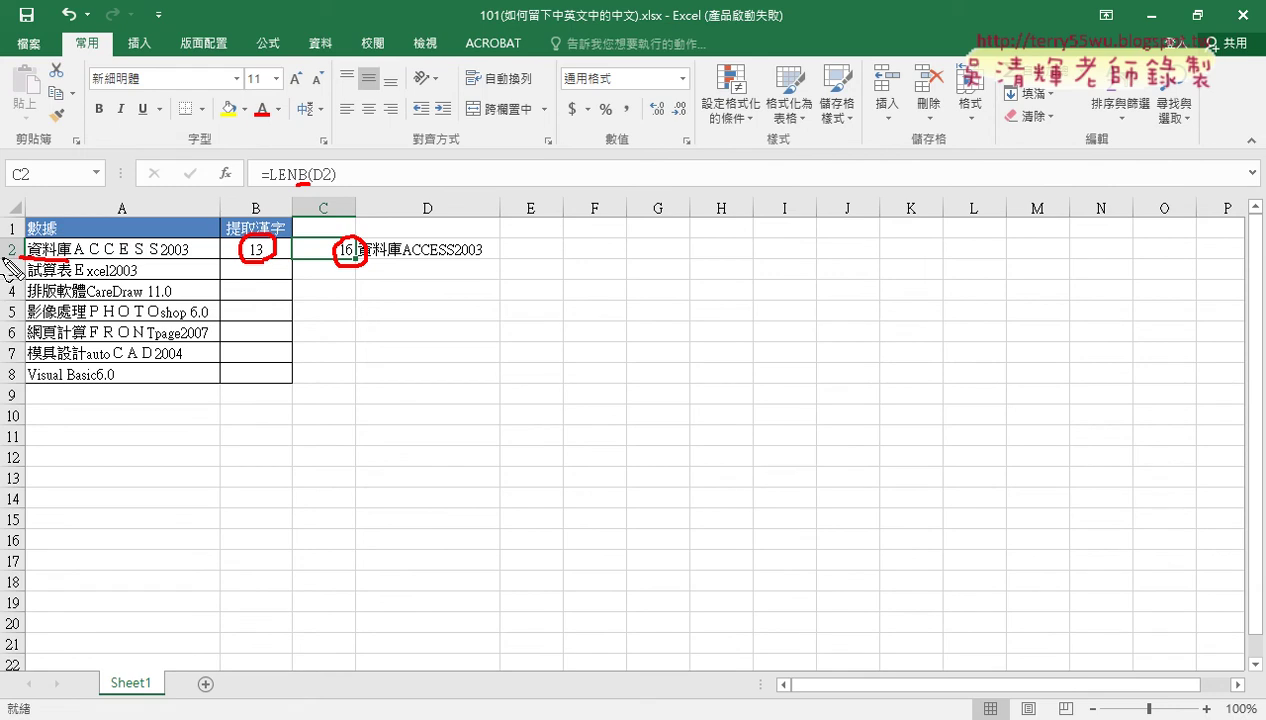
pyautogui.moveTo(392, 263); pyautogui.dragTo(460, 262)
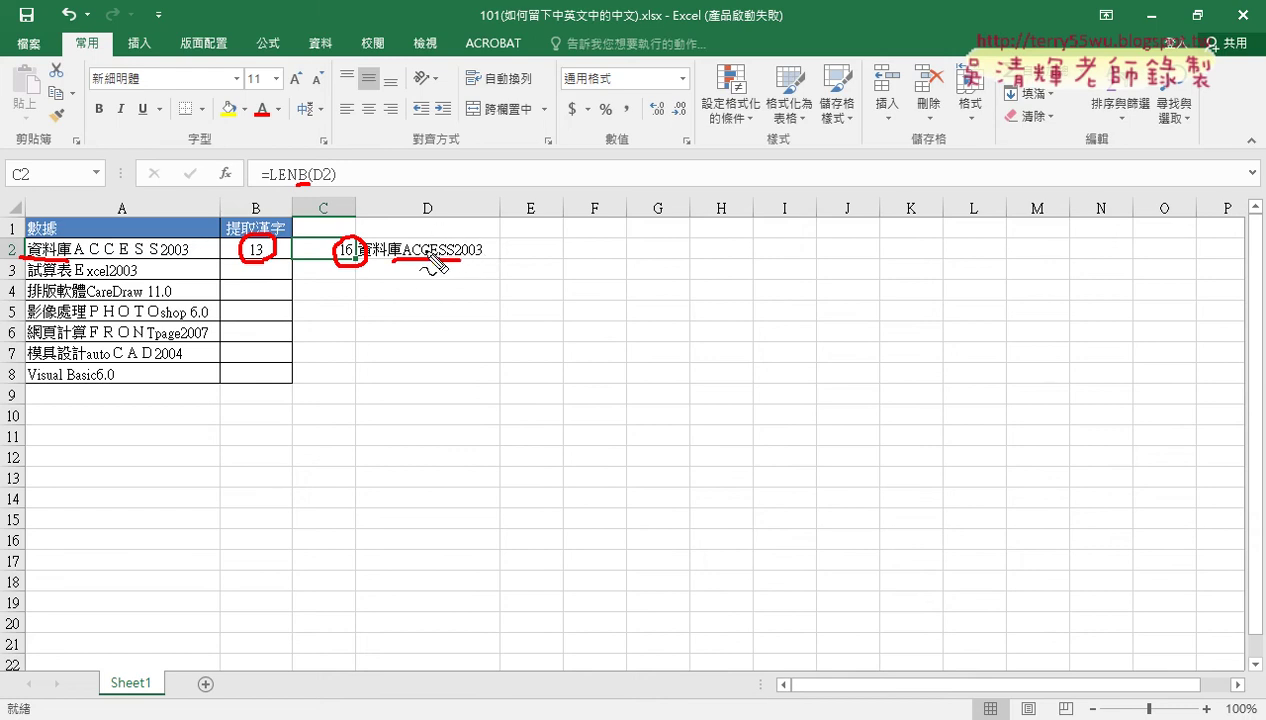
pyautogui.moveTo(302, 184); pyautogui.dragTo(309, 183)
pyautogui.press('Escape')
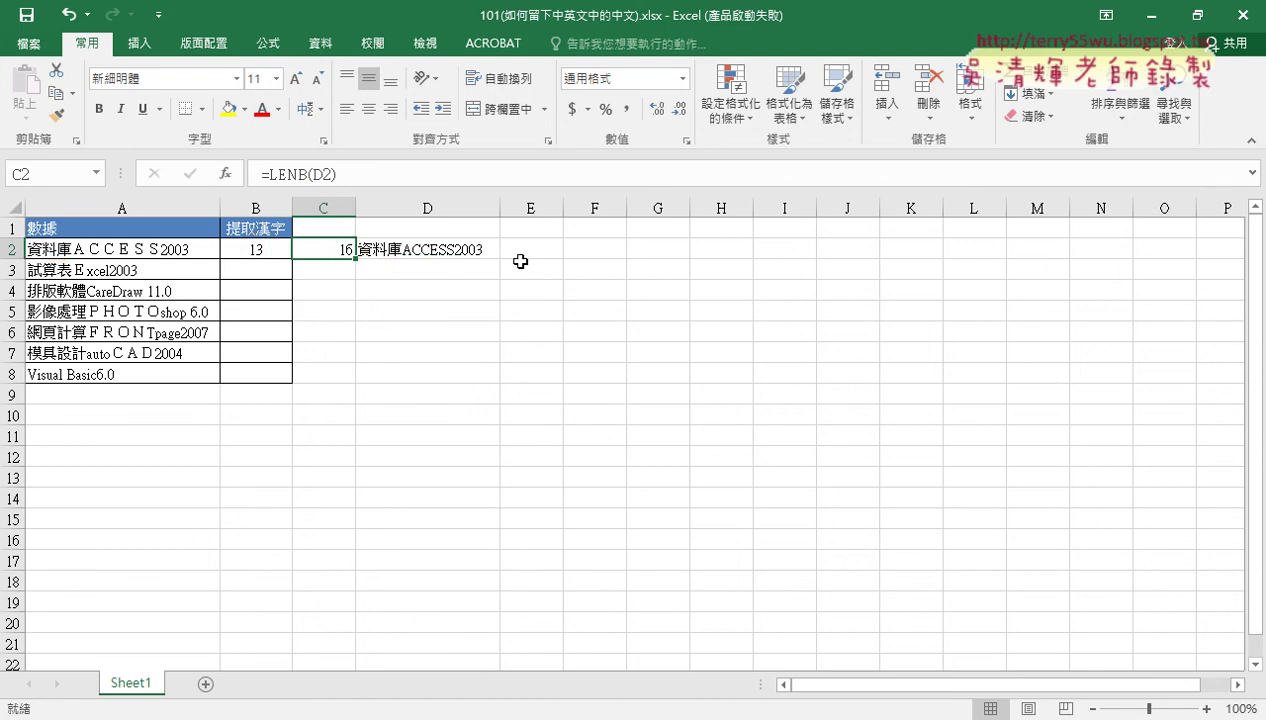
# Step: Start a formula in E2 and select LEFT from the Text functions after reviewing LEN and LENB
pyautogui.click(526, 248)
pyautogui.write('=')
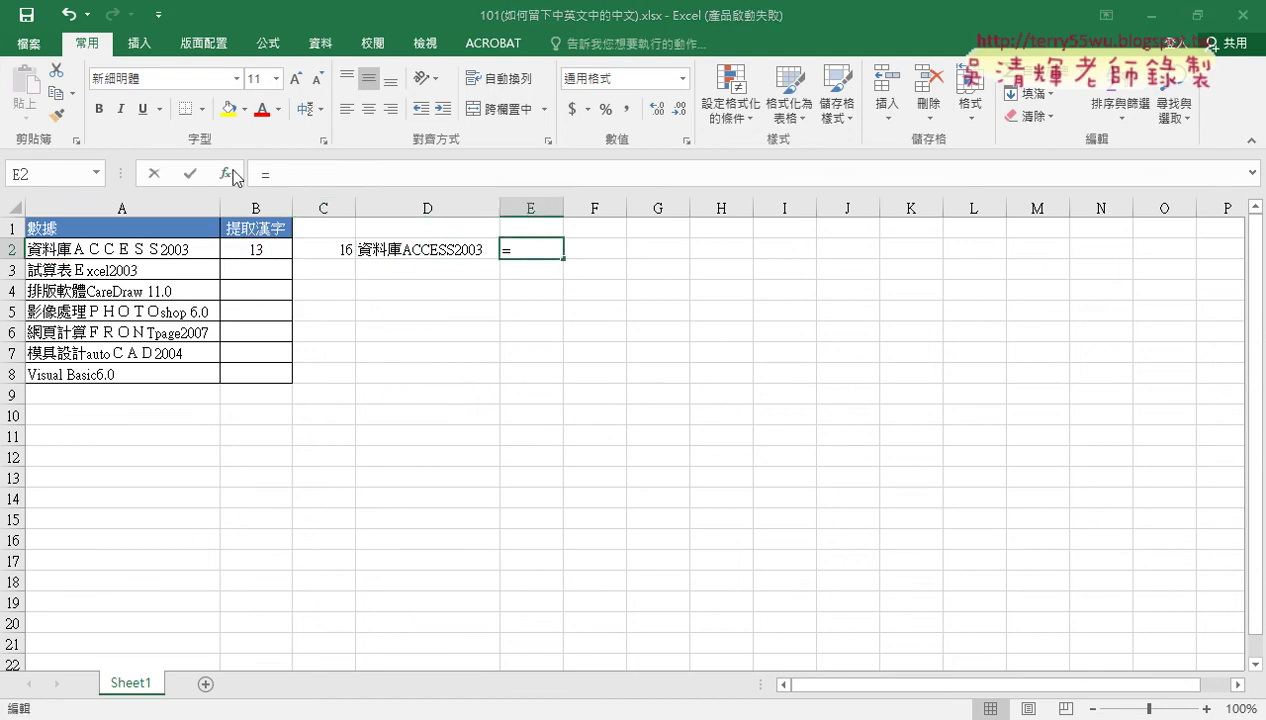
pyautogui.click(226, 174)
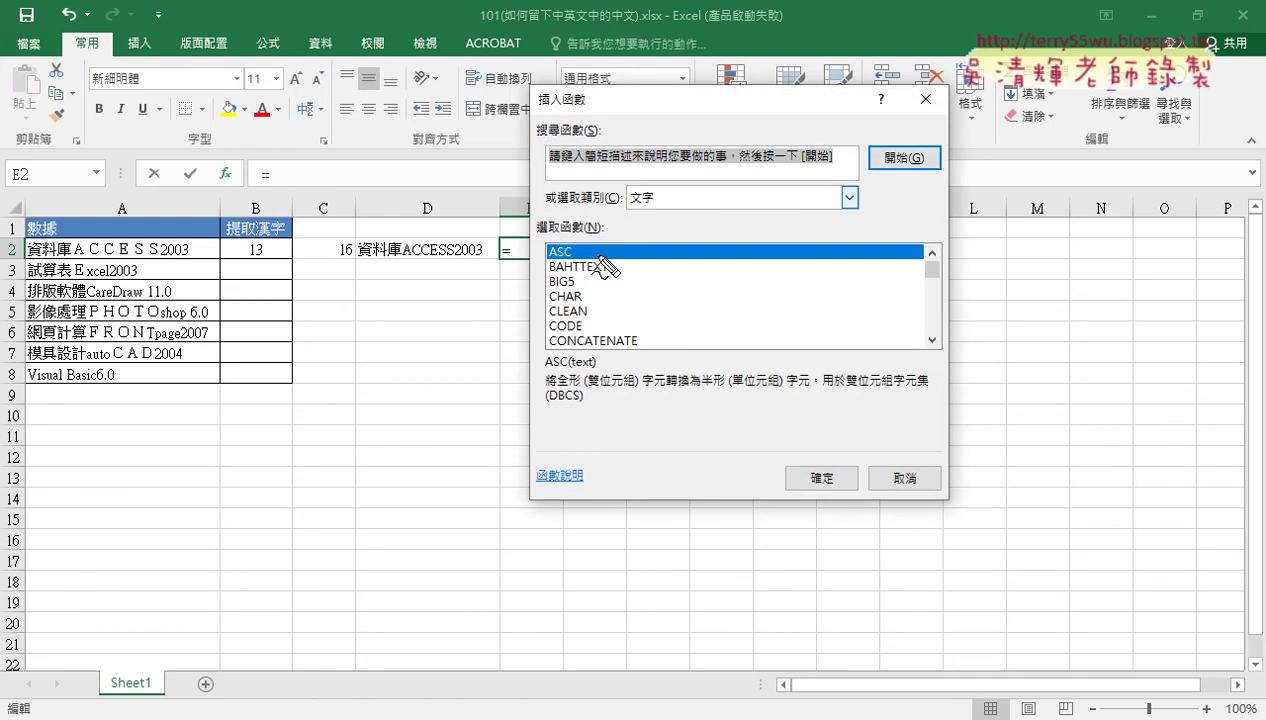
pyautogui.moveTo(590, 246); pyautogui.dragTo(592, 270)
pyautogui.press('Escape')
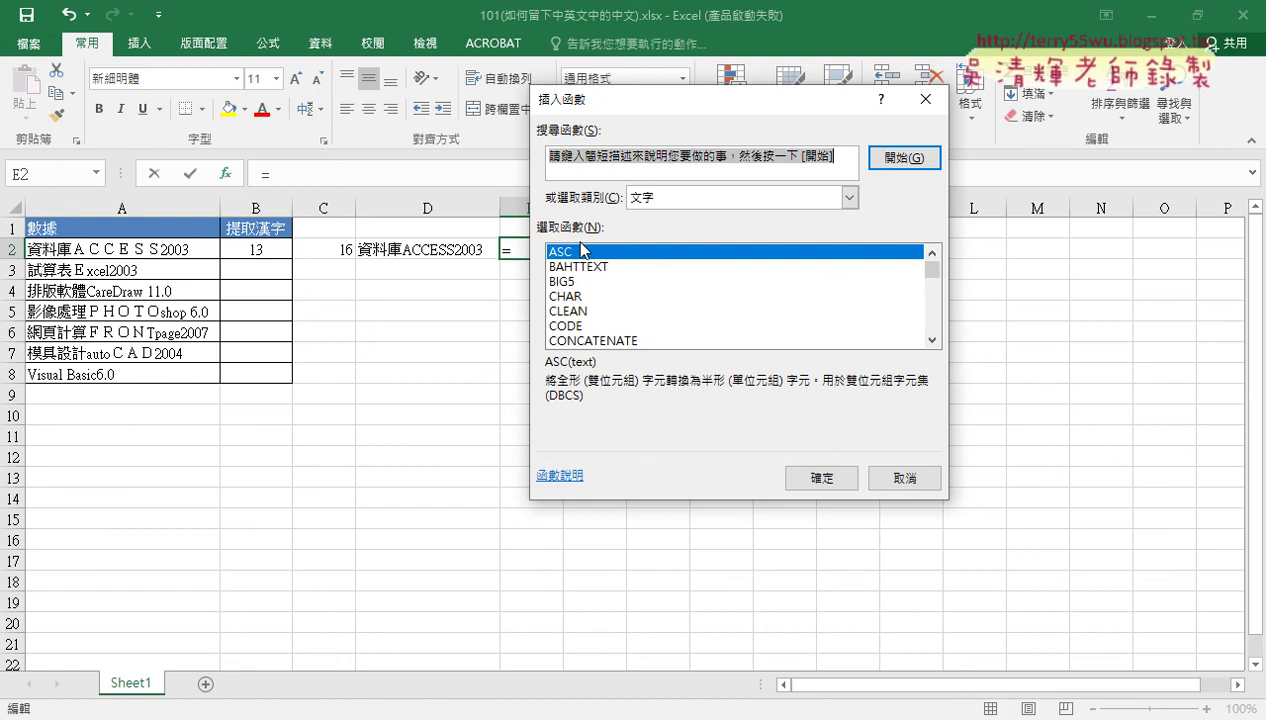
pyautogui.click(933, 340)
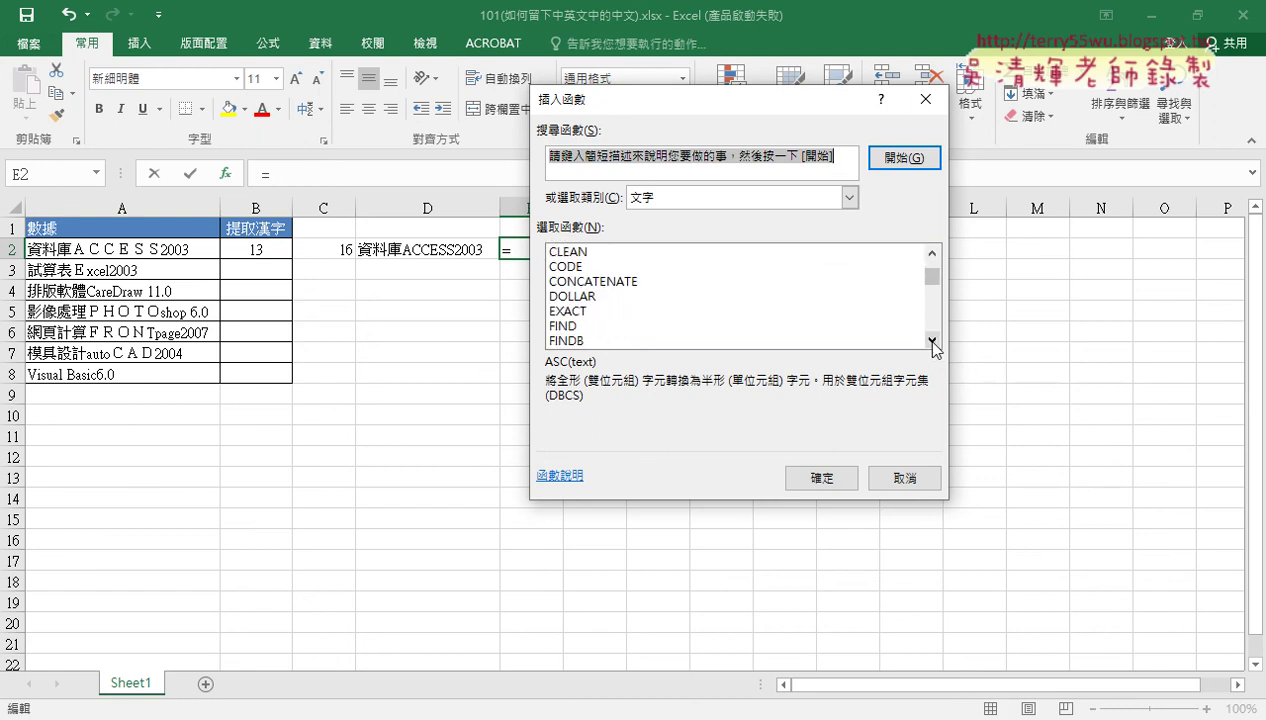
pyautogui.click(590, 311)
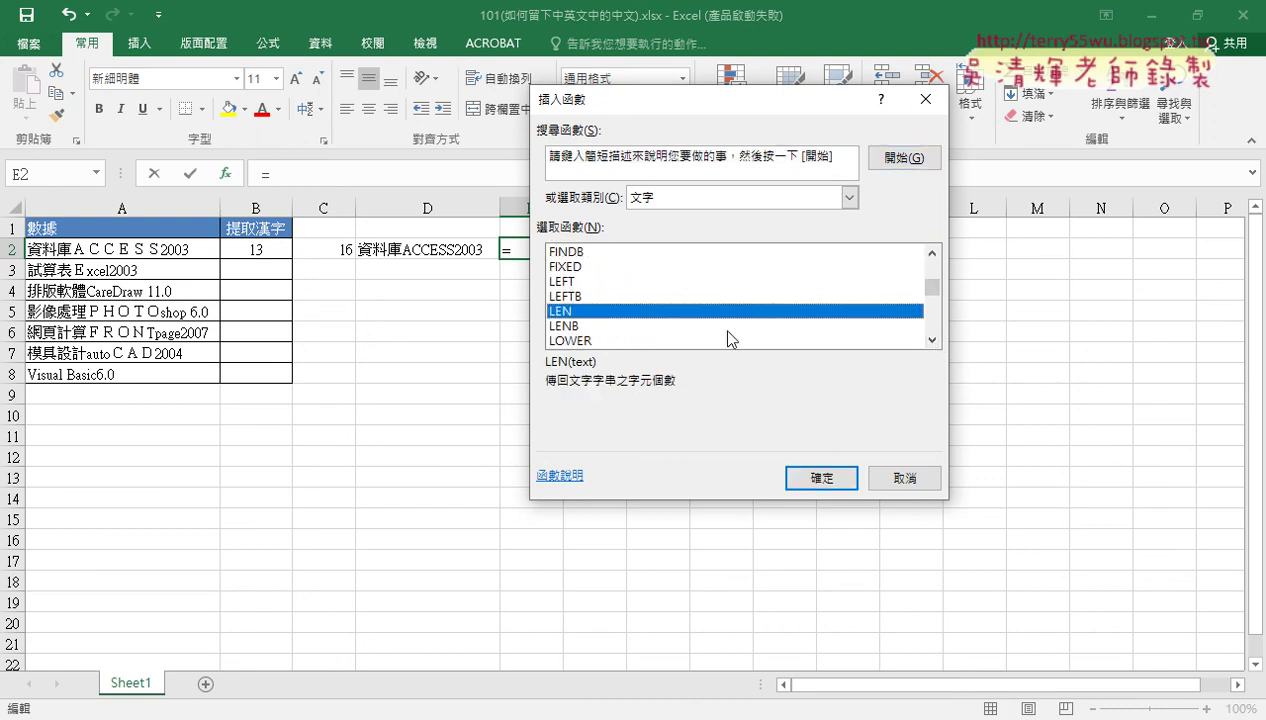
pyautogui.click(581, 327)
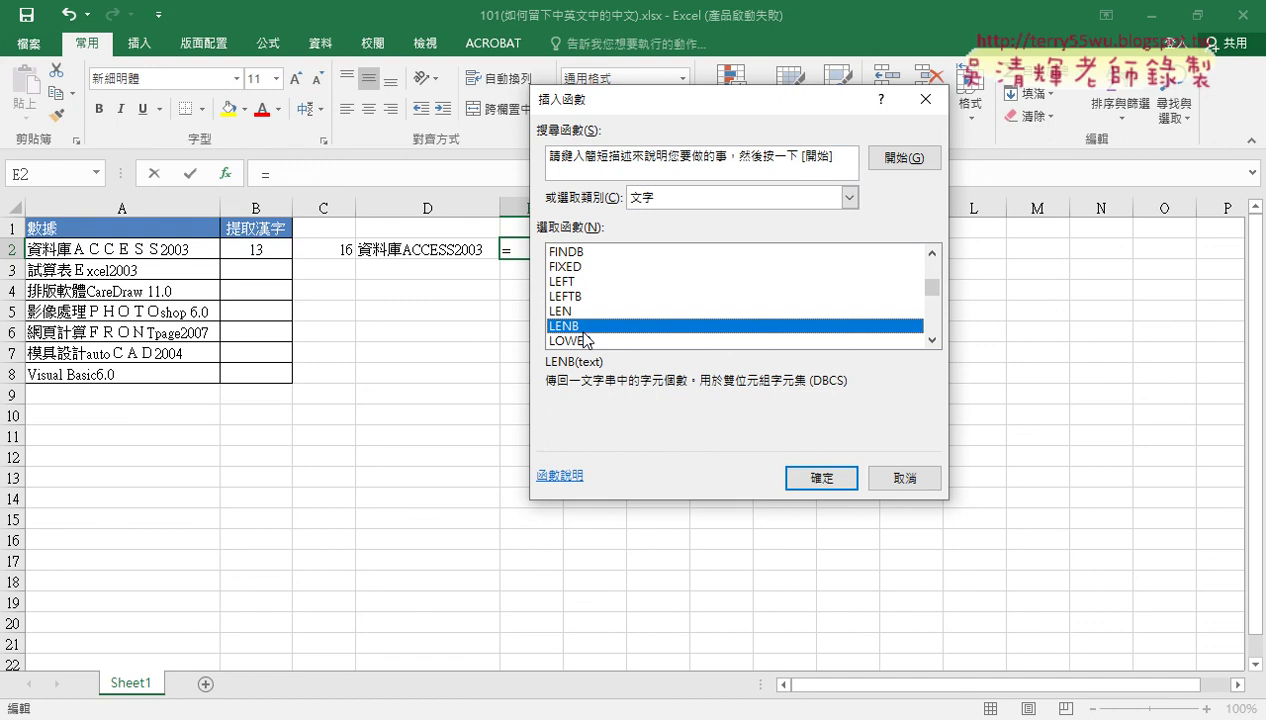
pyautogui.click(579, 282)
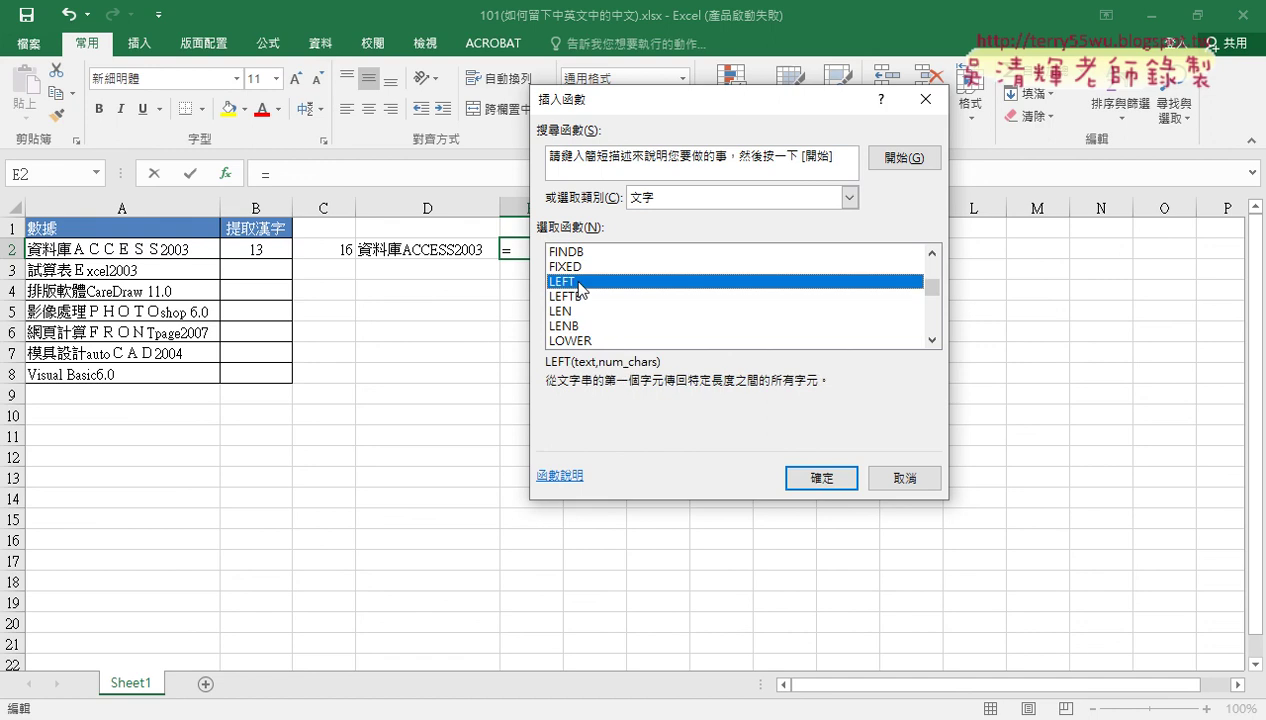